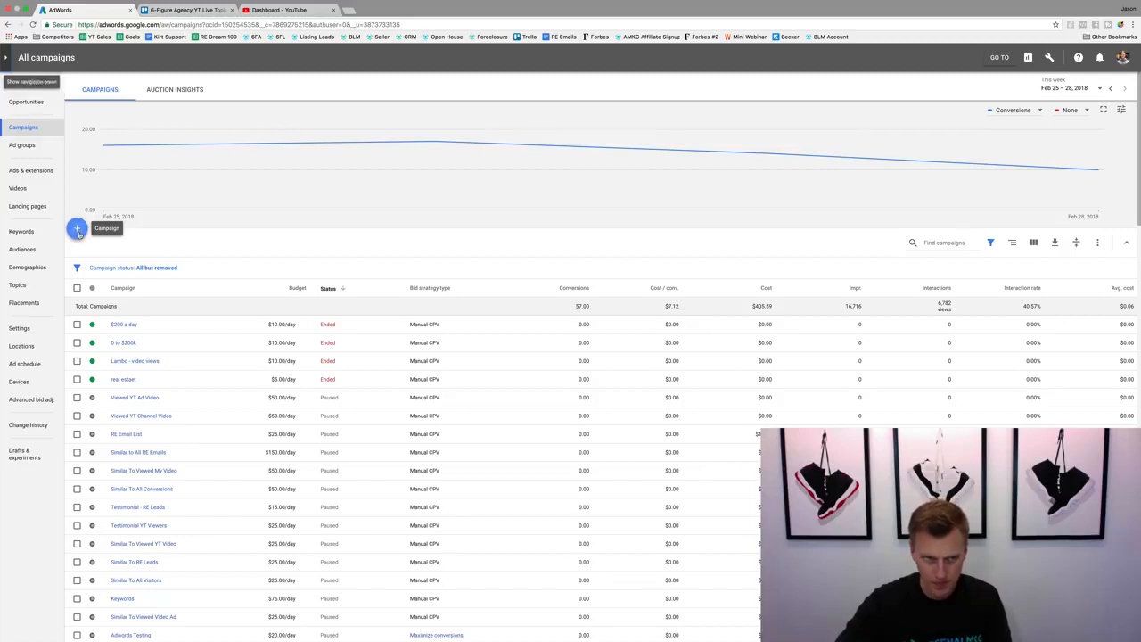
# Start a new Video campaign with the Product and brand consideration goal and the Standard consideration subtype.
pyautogui.click(78, 229)
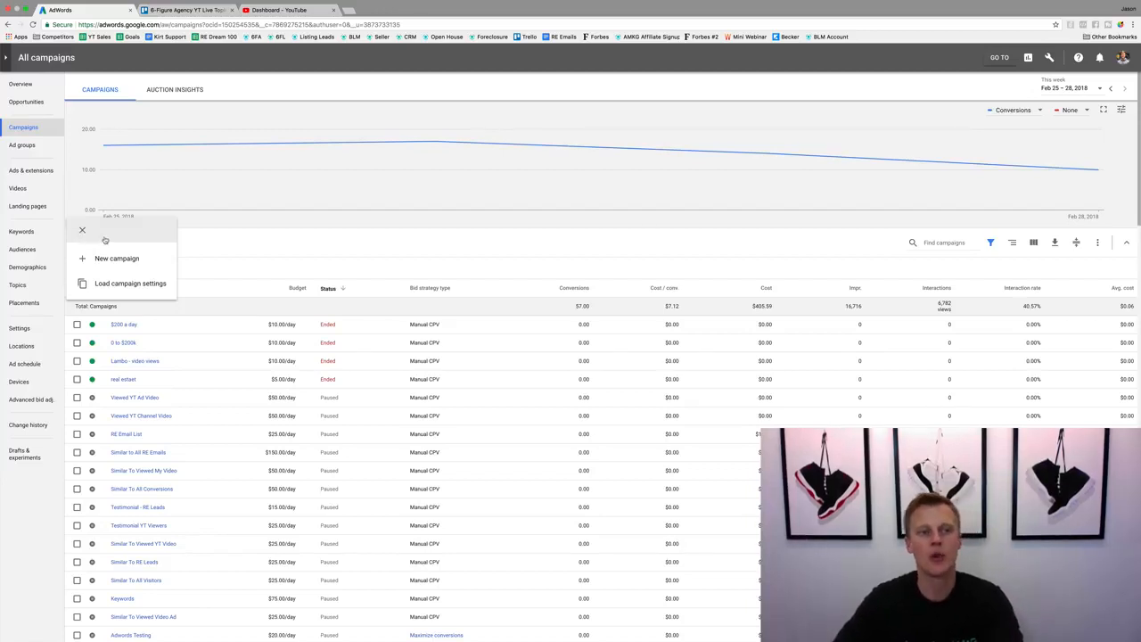
pyautogui.click(111, 258)
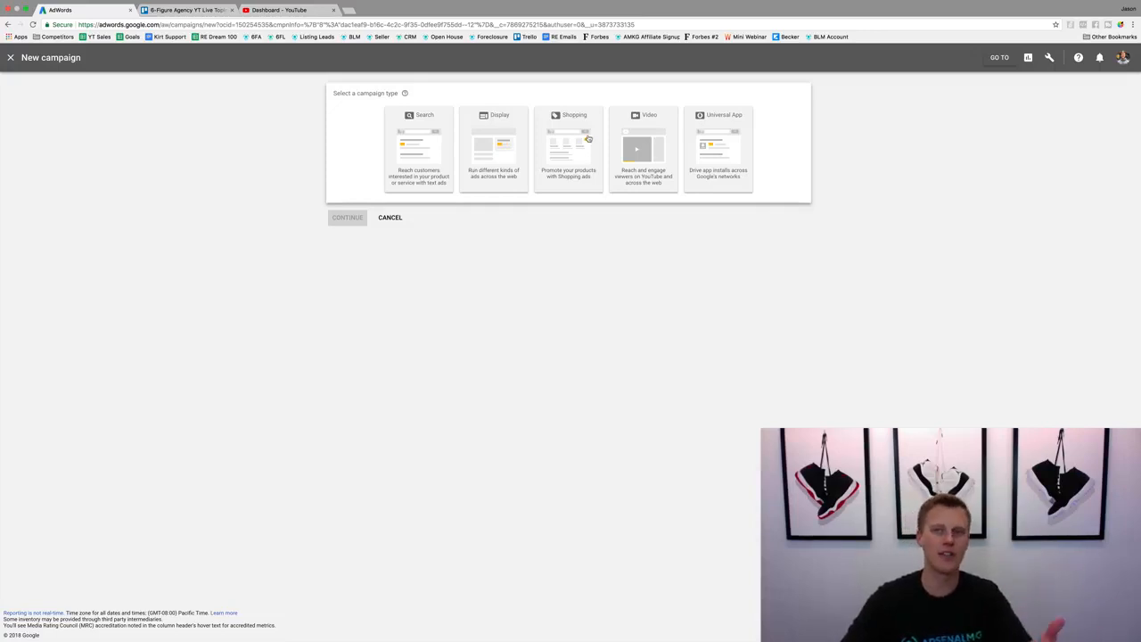
pyautogui.click(639, 131)
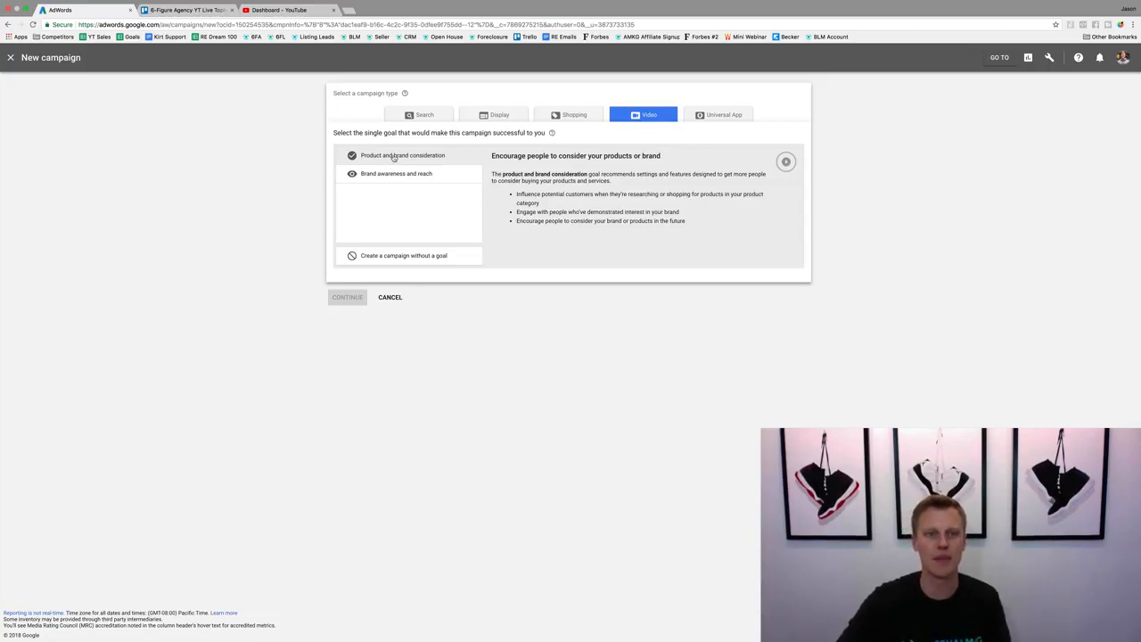
pyautogui.click(393, 157)
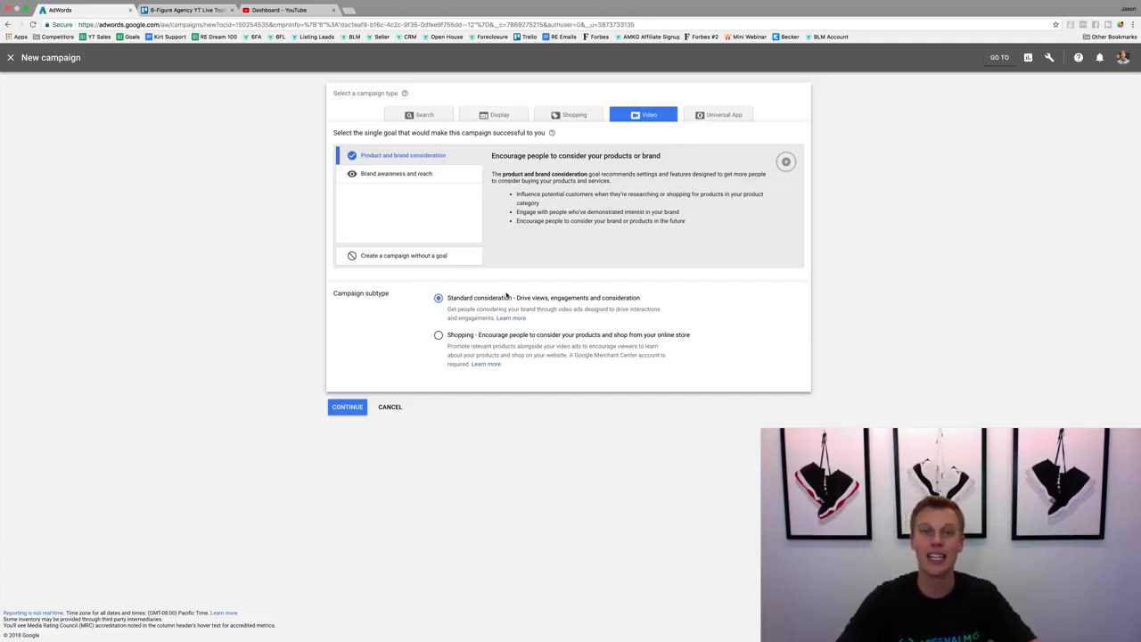
pyautogui.click(344, 407)
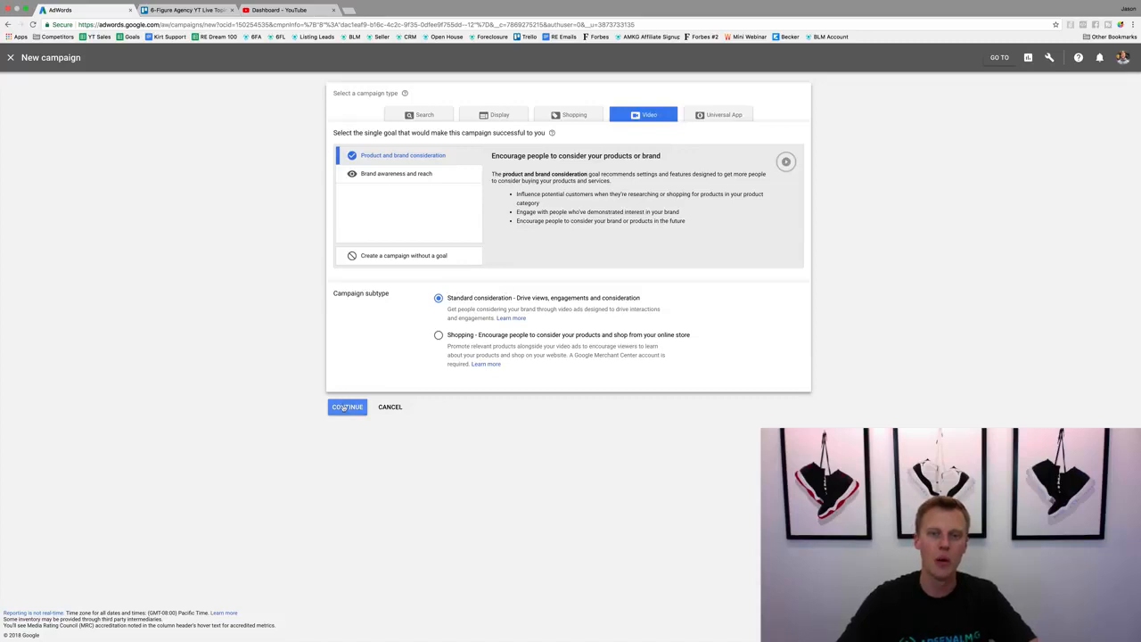
pyautogui.click(344, 407)
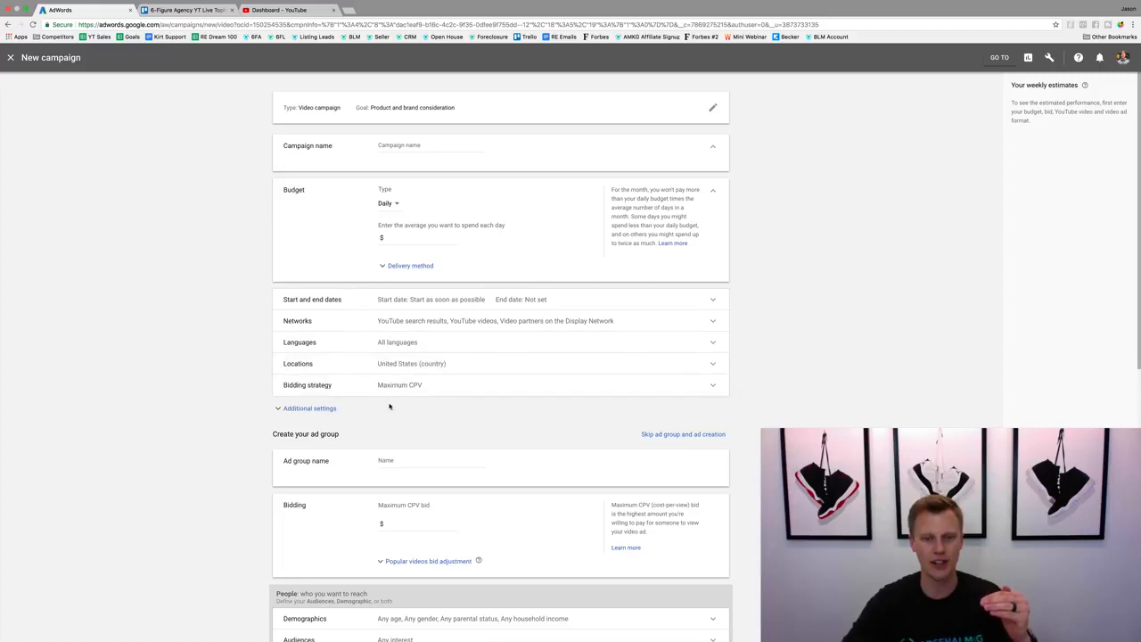
# Reveal the additional campaign settings and name the campaign Test Campaign.
pyautogui.click(312, 408)
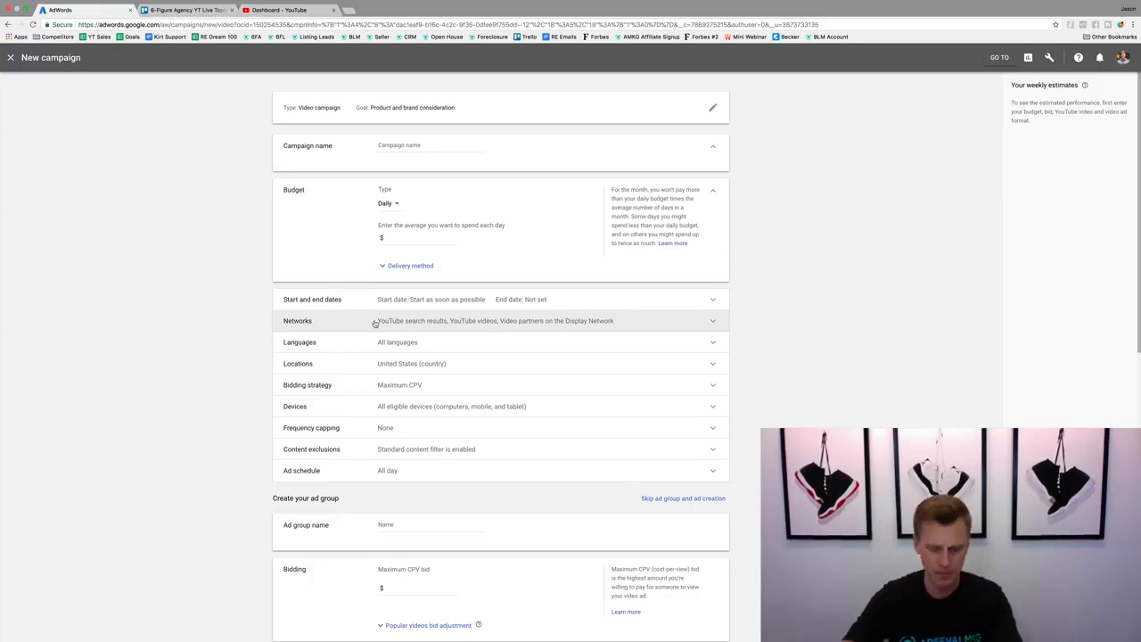
pyautogui.click(404, 152)
pyautogui.write('Test Campaign')
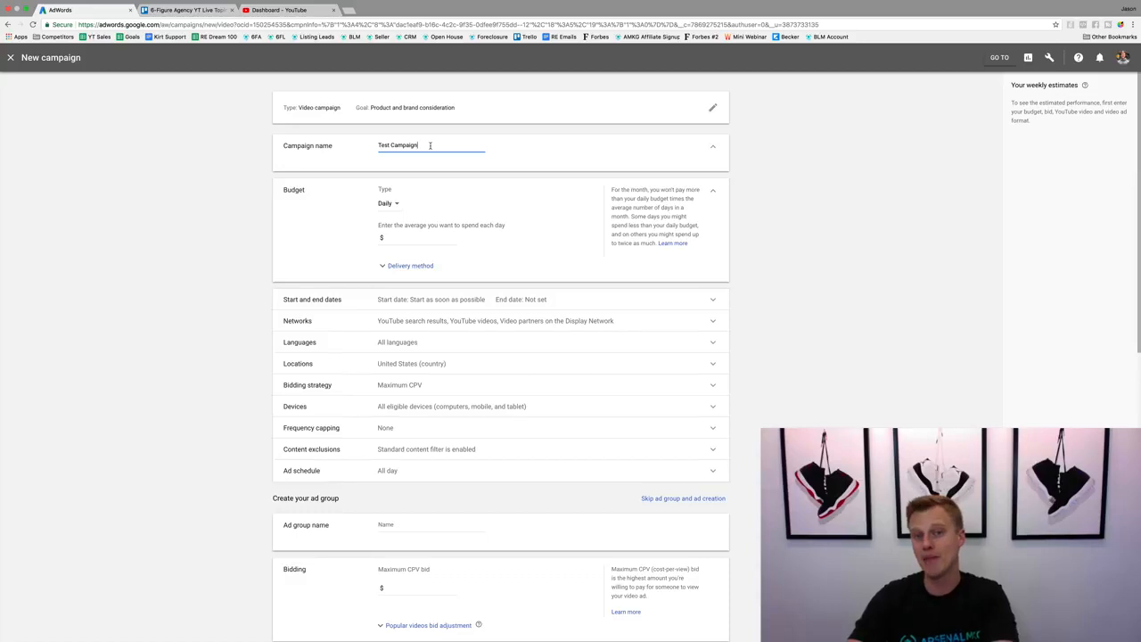
# Set a Daily budget averaging $20.00 with the Standard delivery method.
pyautogui.click(406, 242)
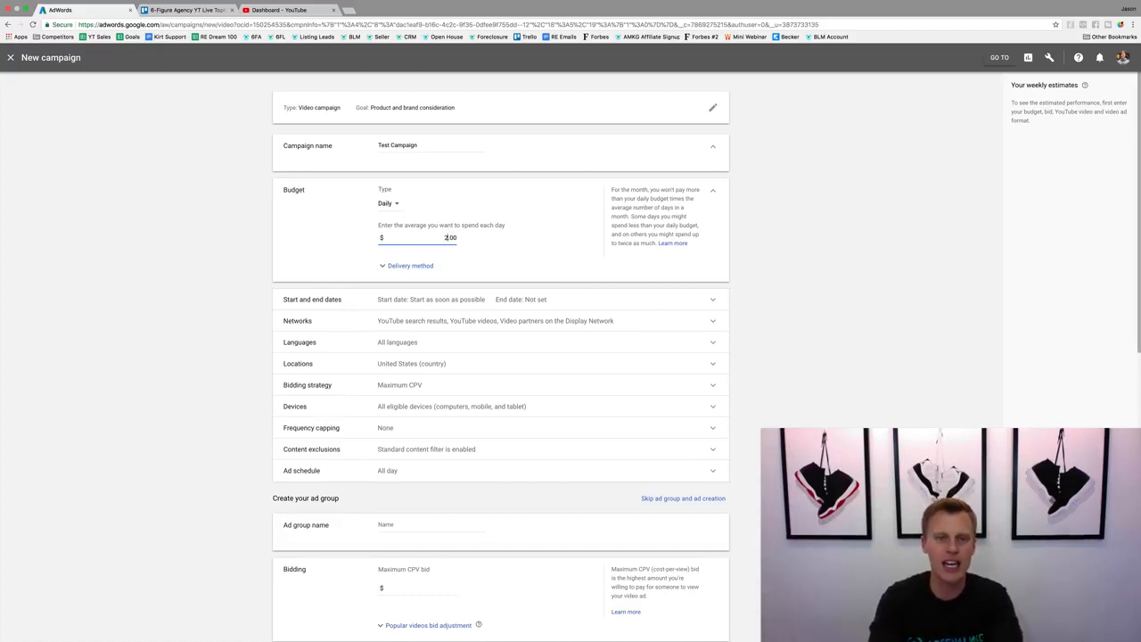
pyautogui.write('20.00')
pyautogui.click(531, 249)
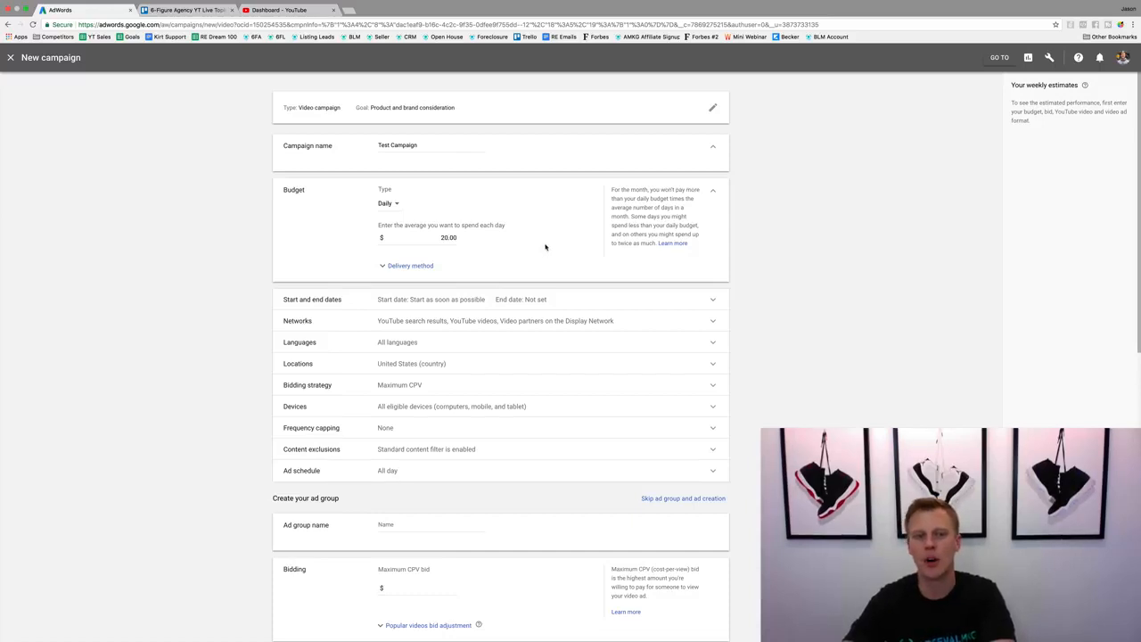
pyautogui.click(389, 203)
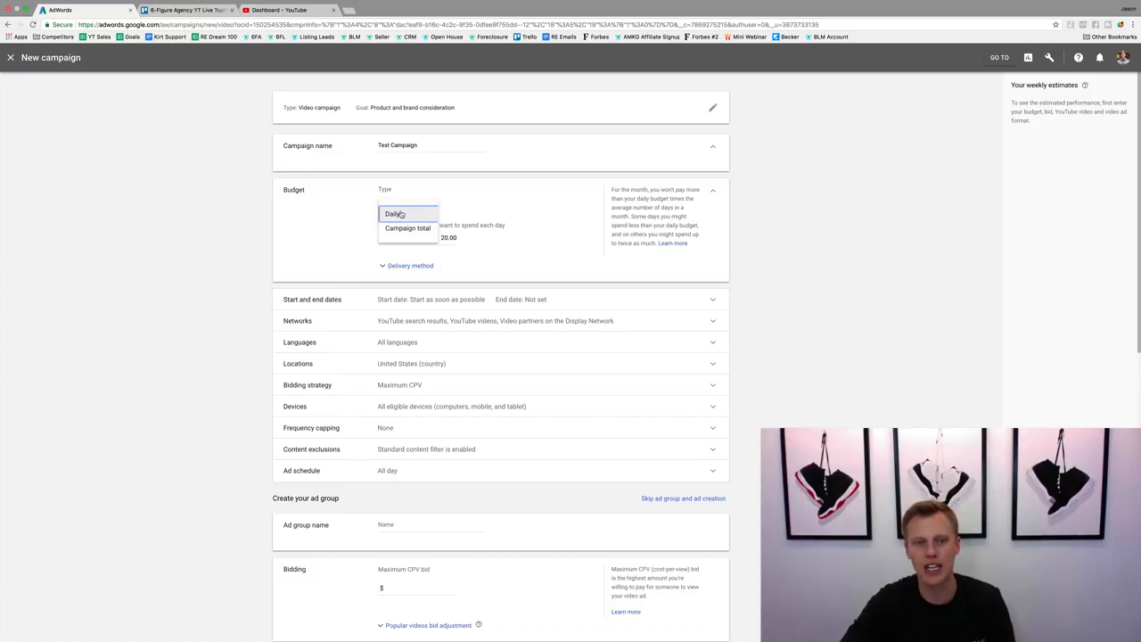
pyautogui.click(392, 214)
pyautogui.click(406, 267)
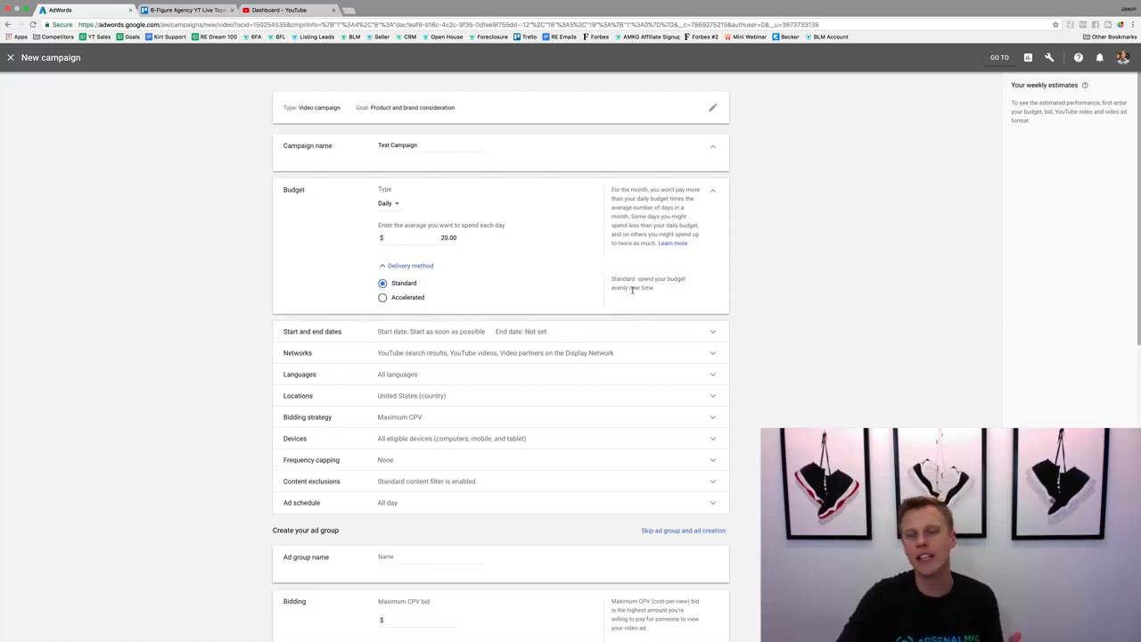
pyautogui.click(382, 296)
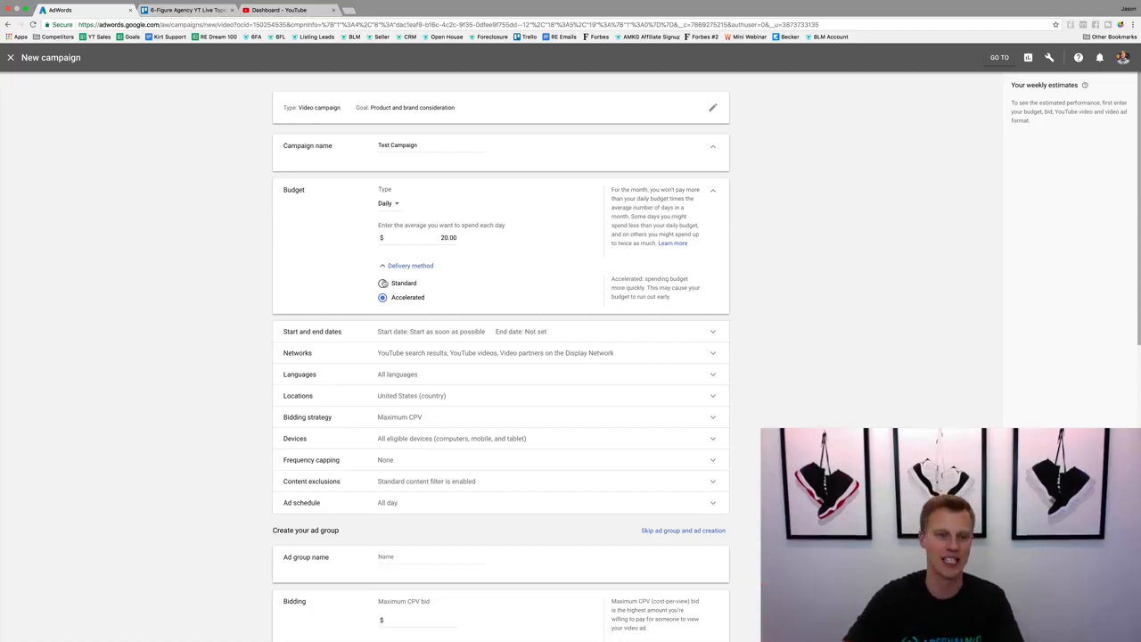
pyautogui.click(383, 282)
pyautogui.click(406, 332)
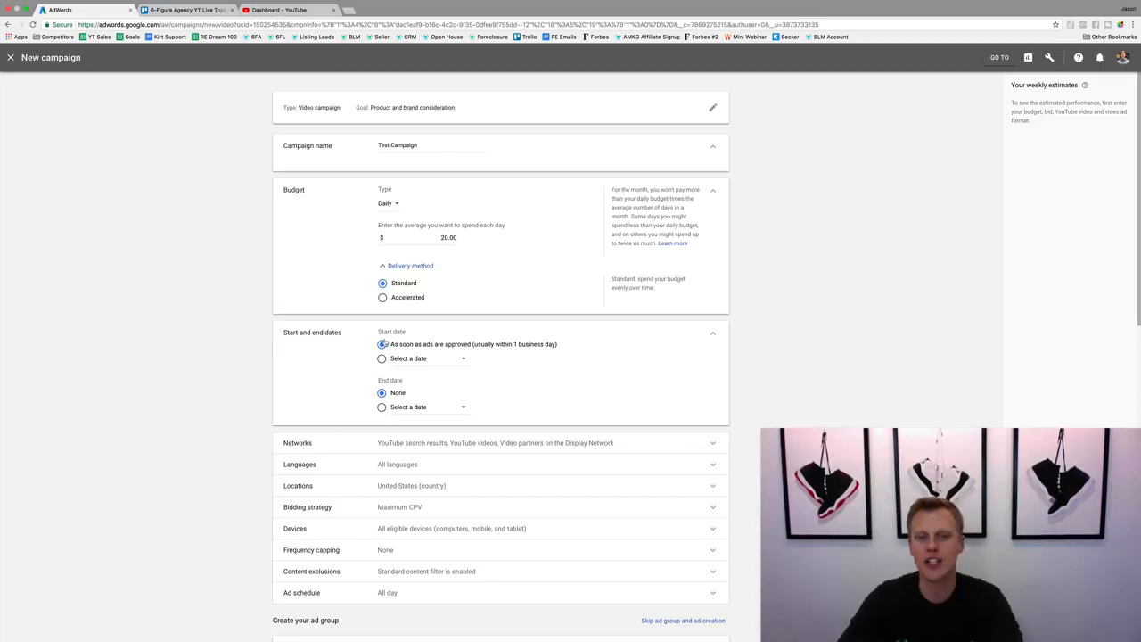
pyautogui.click(433, 359)
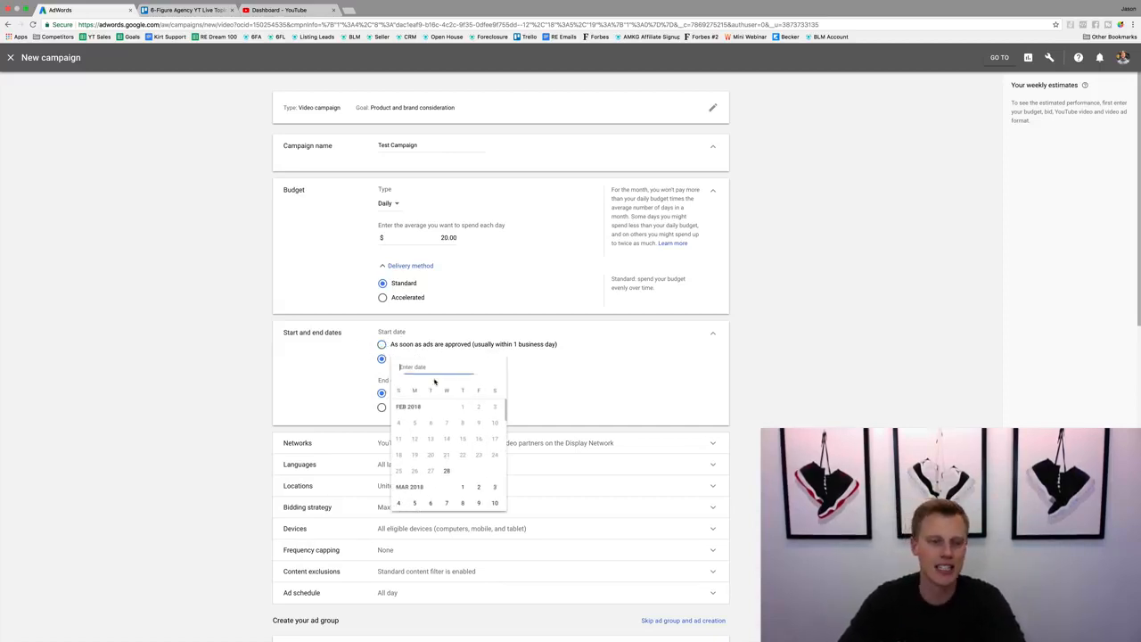
pyautogui.click(524, 394)
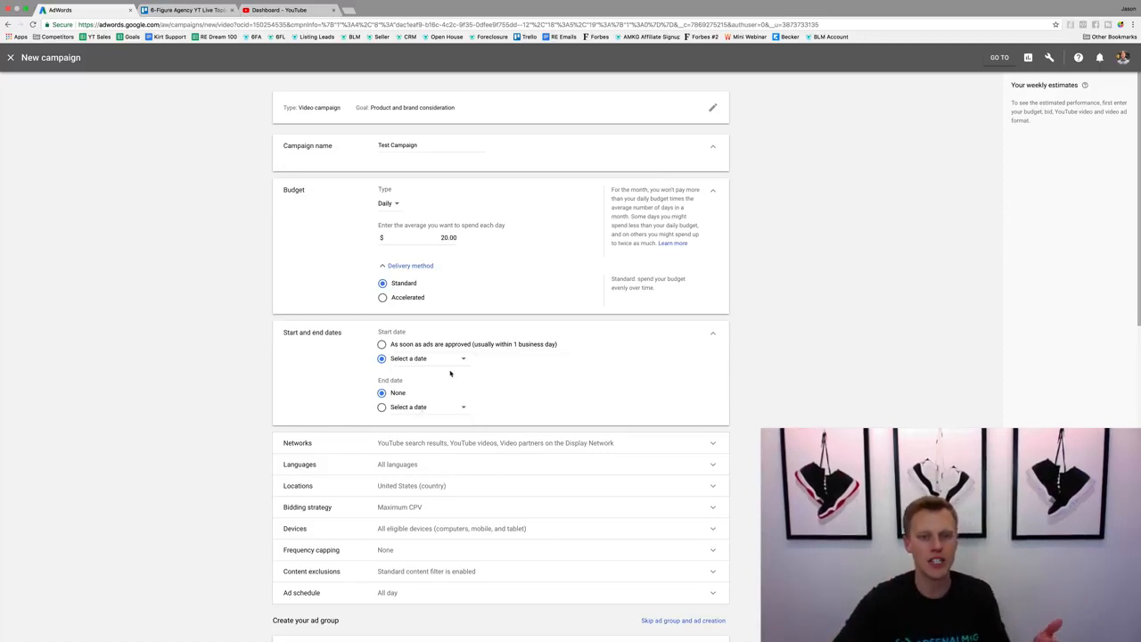
pyautogui.click(381, 344)
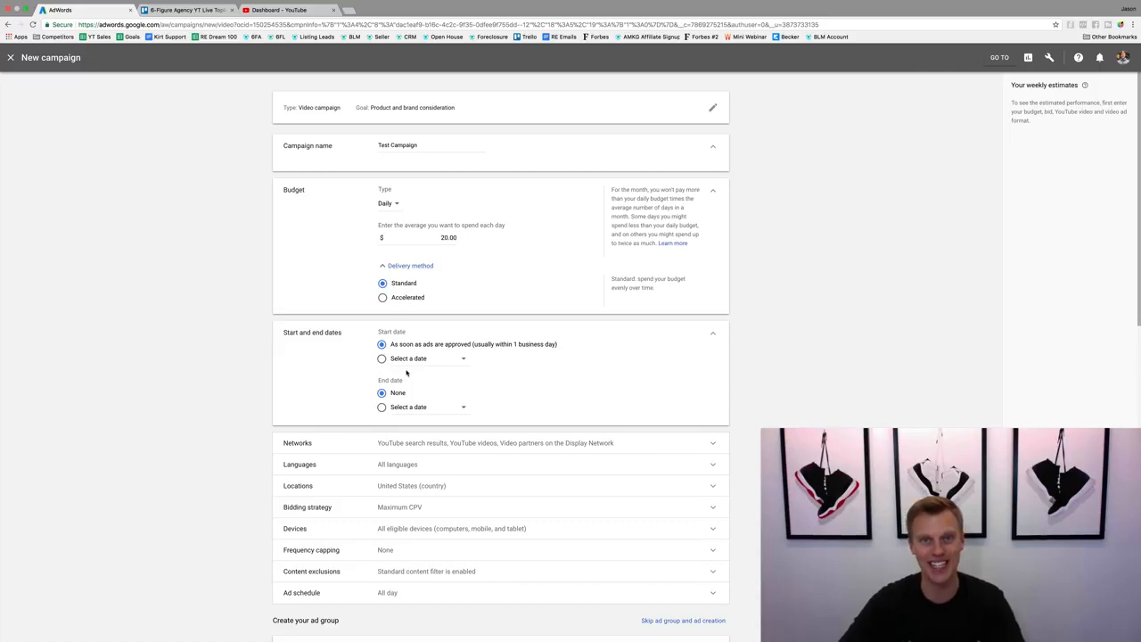
# Exclude video partners on the Display Network from the campaign's networks.
pyautogui.click(408, 443)
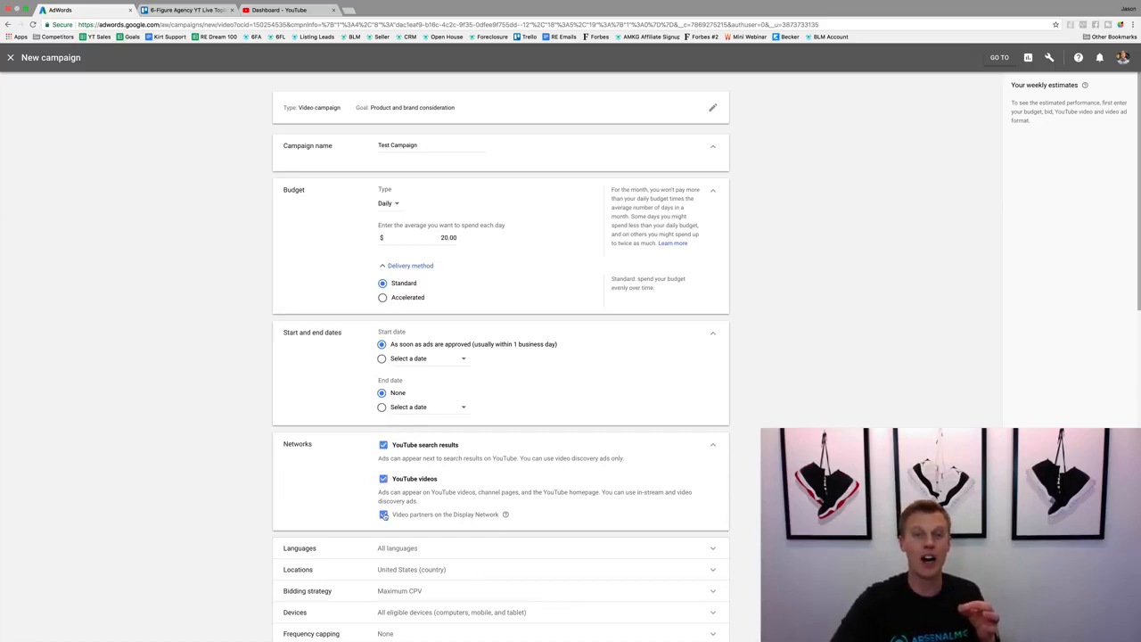
pyautogui.click(383, 515)
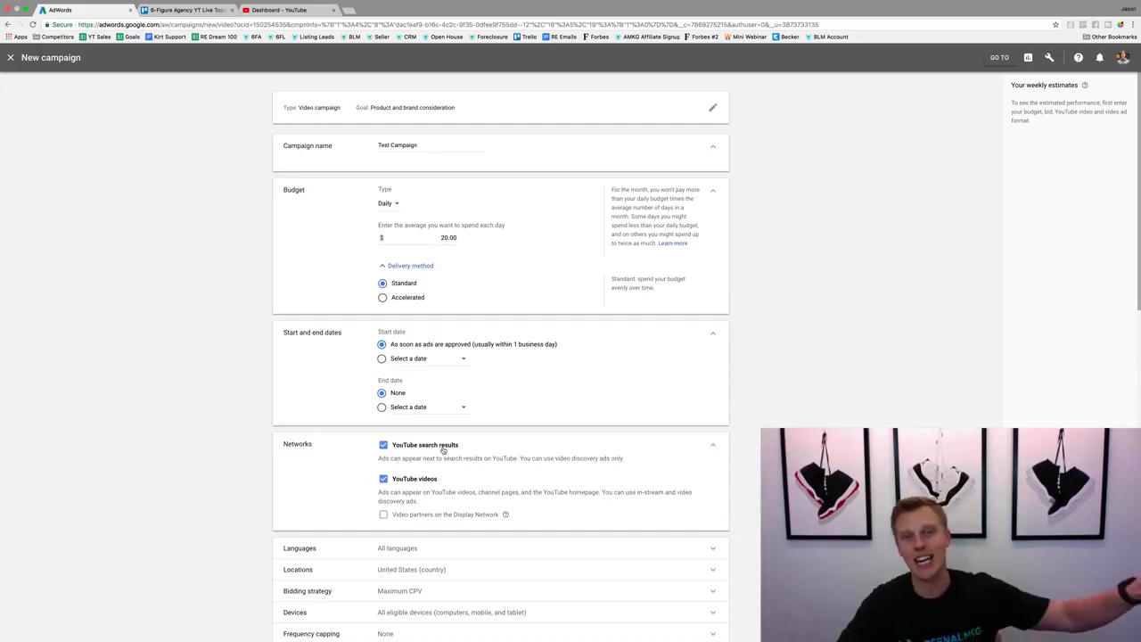
# Set the campaign's customer language to English.
pyautogui.scroll(-2, 441, 515)
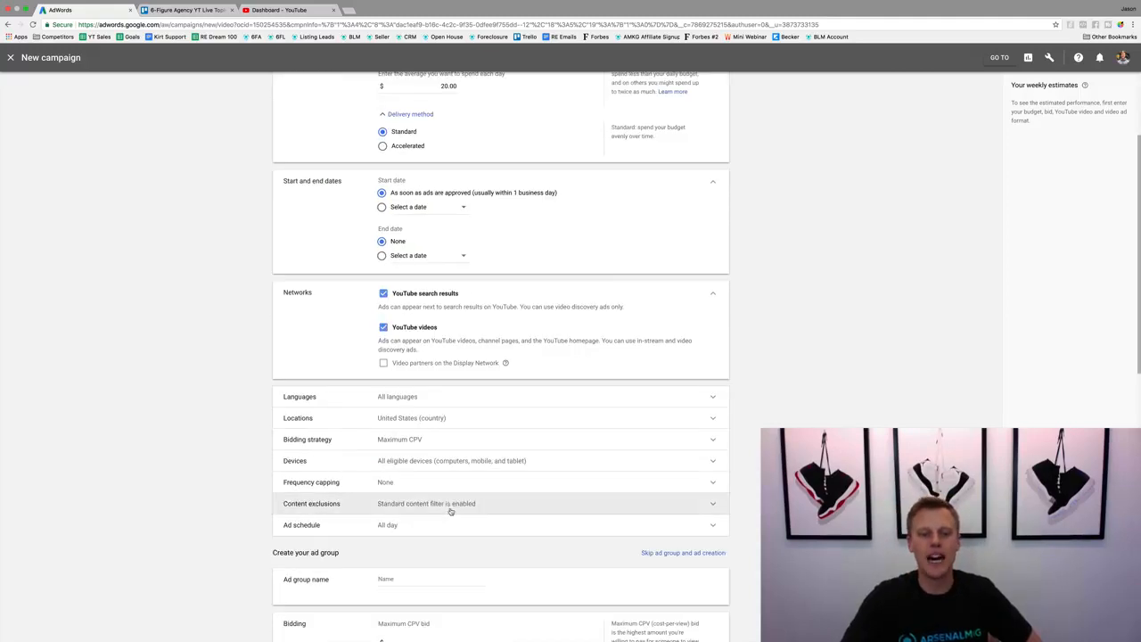
pyautogui.click(428, 398)
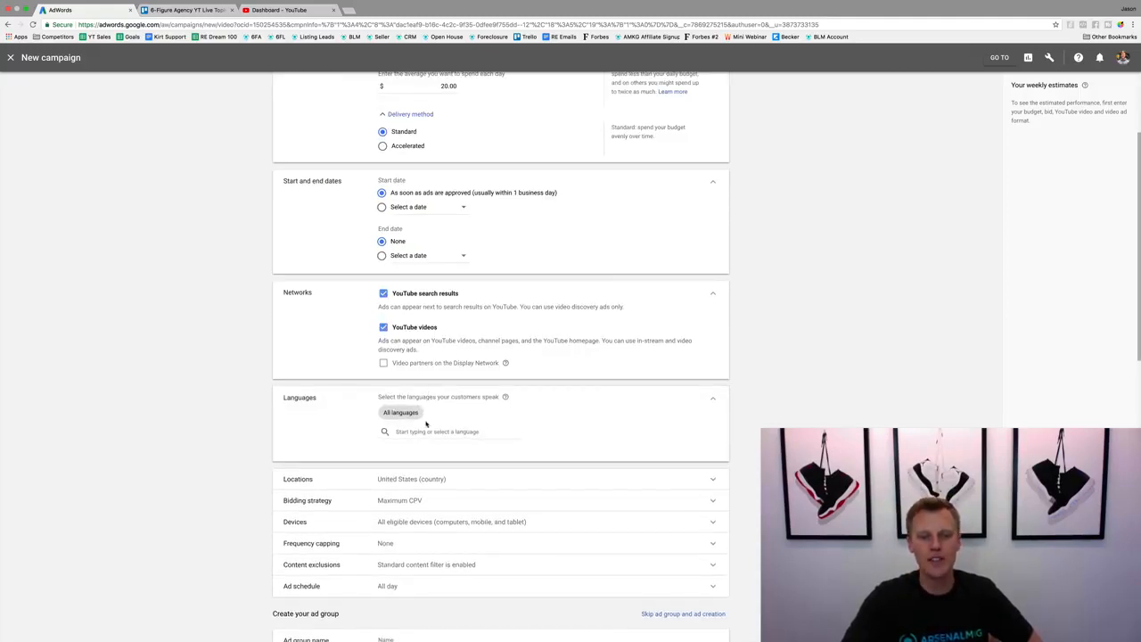
pyautogui.click(428, 430)
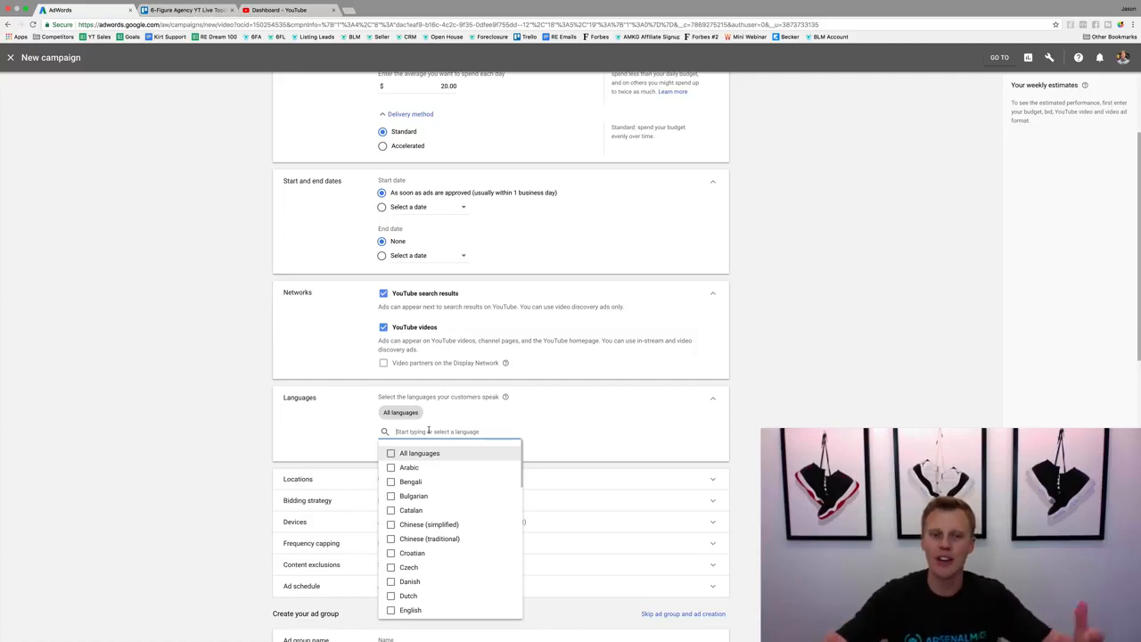
pyautogui.write('eng')
pyautogui.click(501, 453)
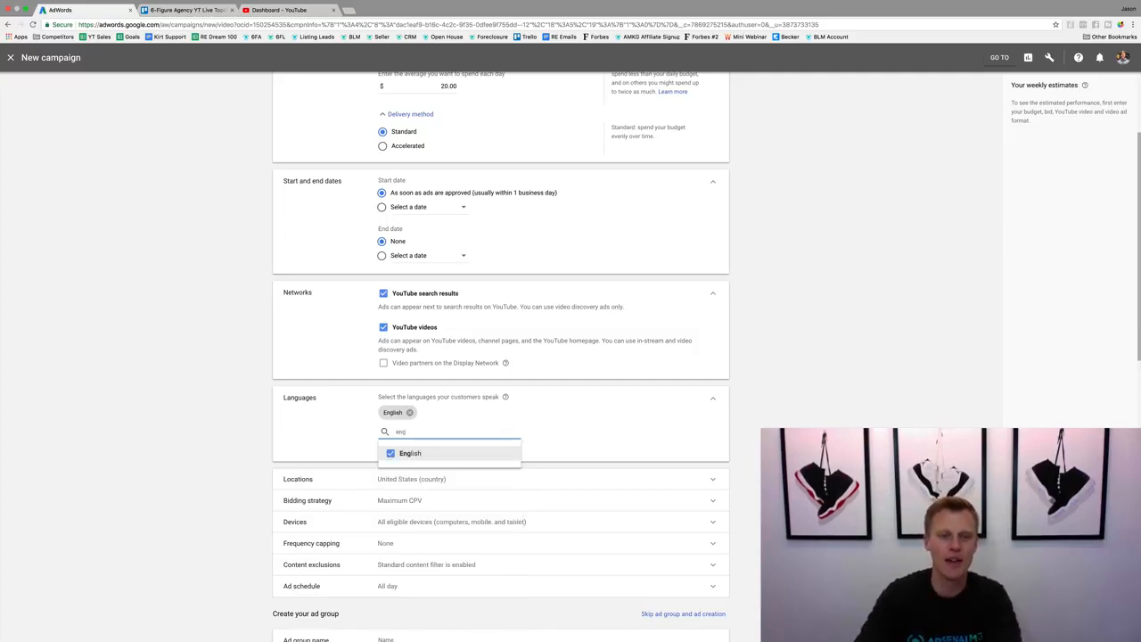
pyautogui.click(621, 425)
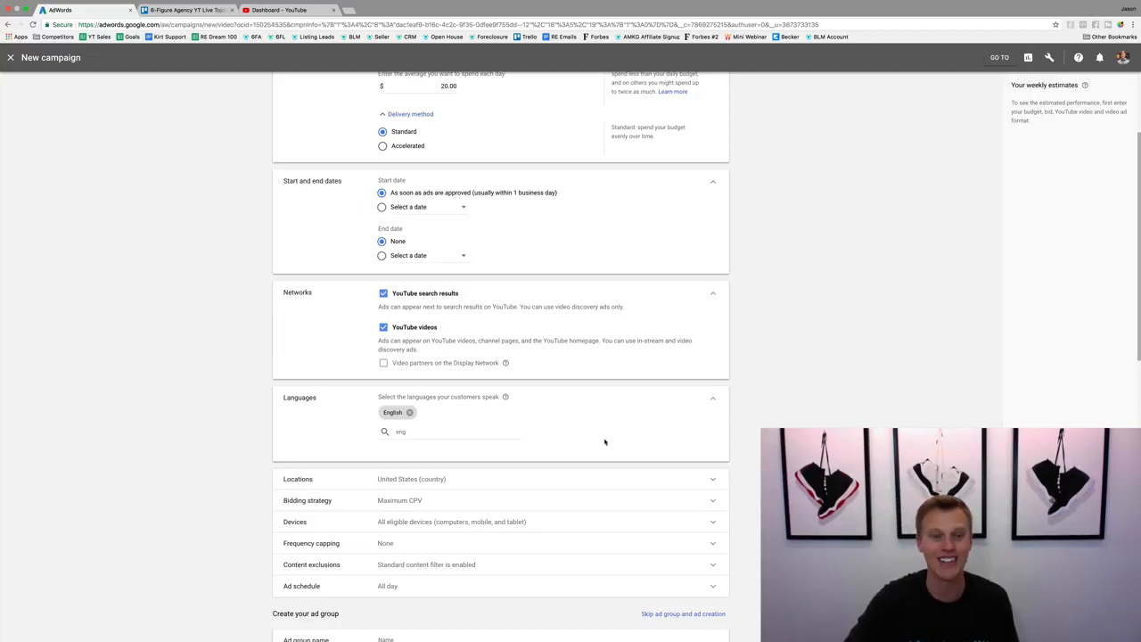
# Examine the campaign's location targeting, bidding strategy and device targeting options.
pyautogui.click(436, 483)
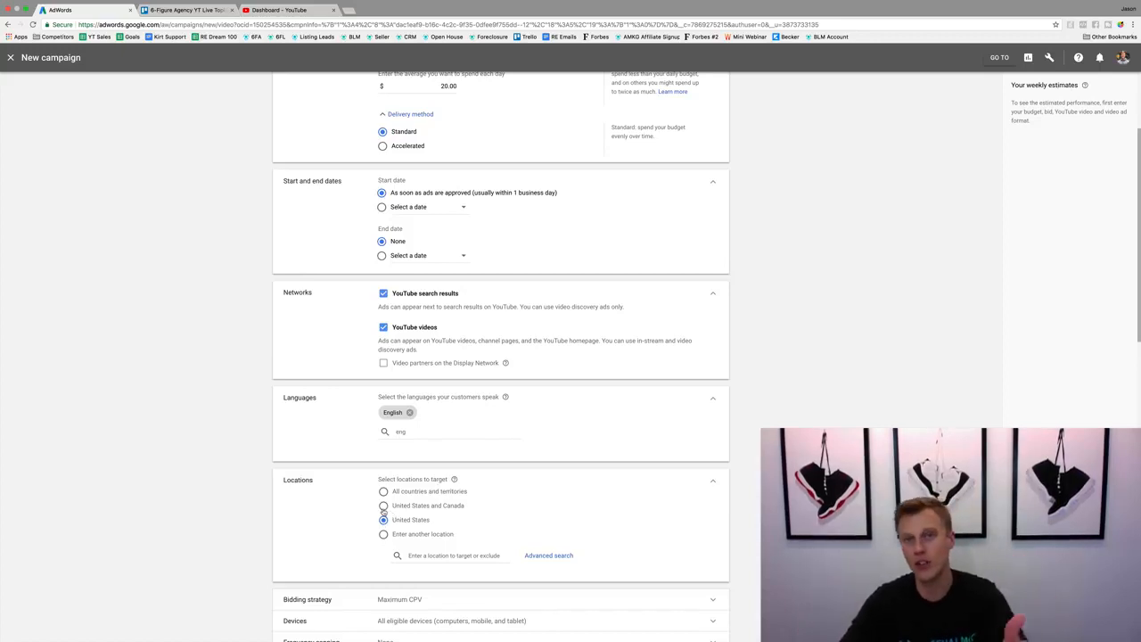
pyautogui.scroll(-3, 383, 509)
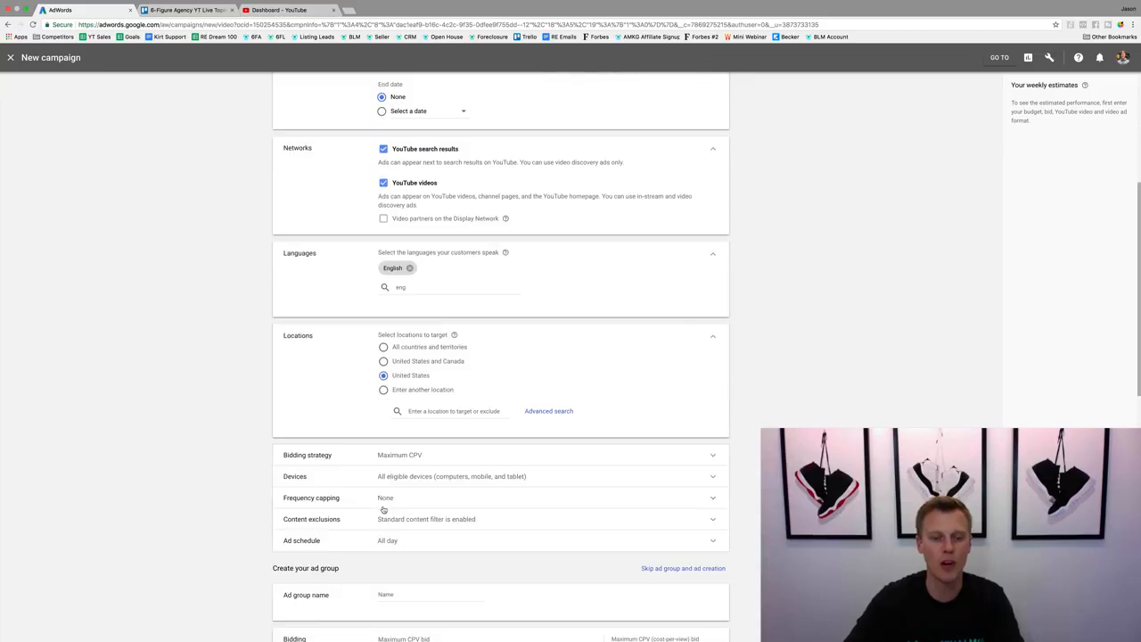
pyautogui.click(385, 460)
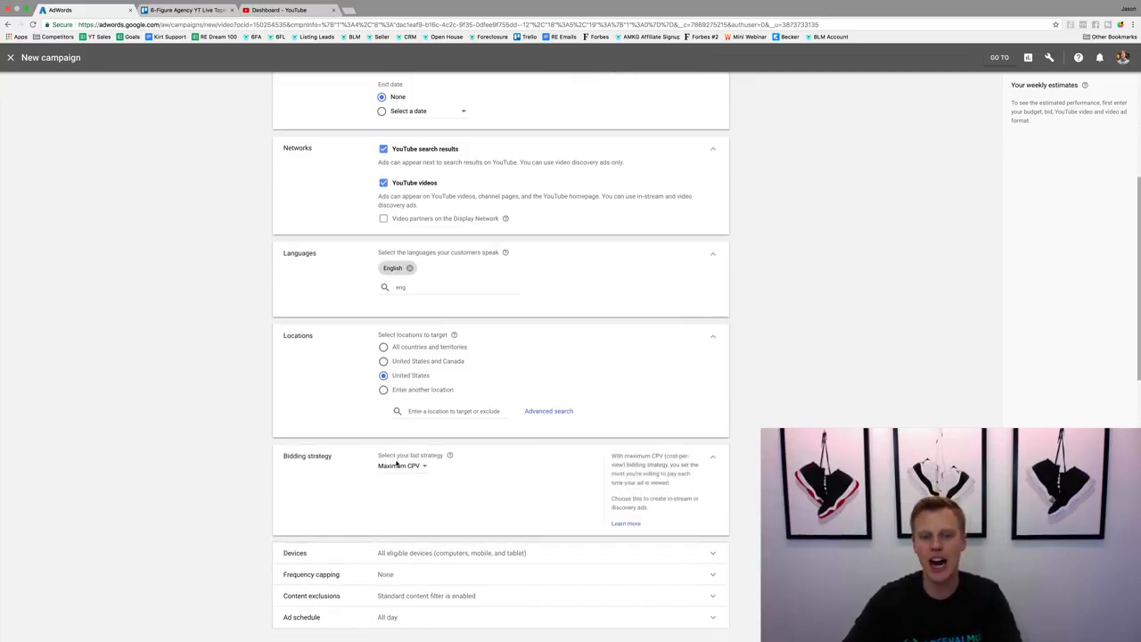
pyautogui.scroll(-2, 362, 486)
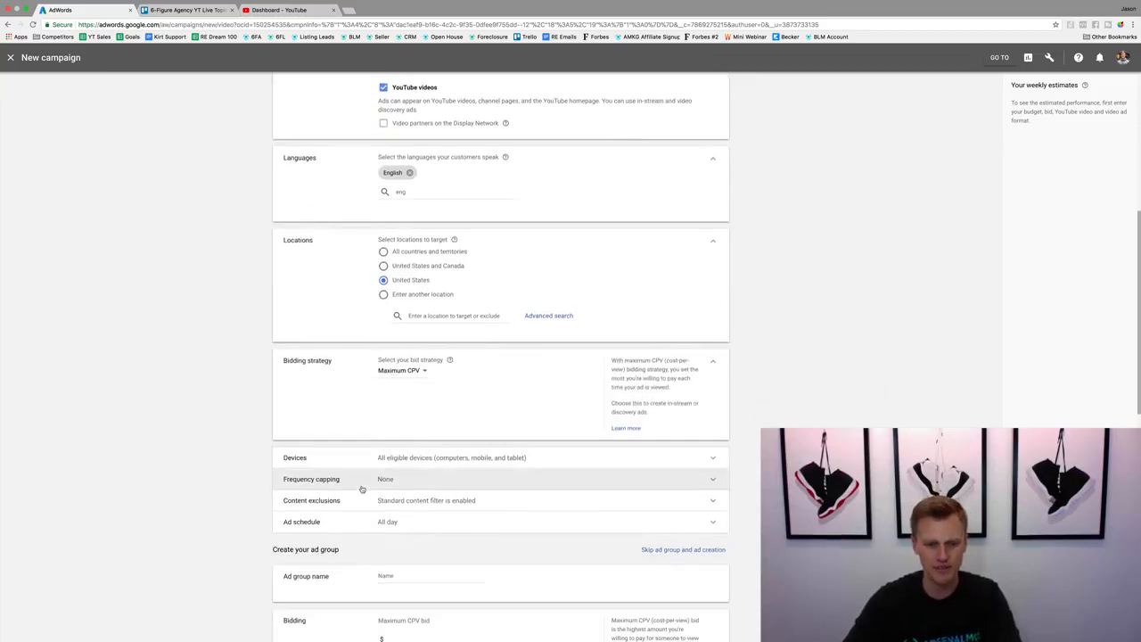
pyautogui.click(394, 461)
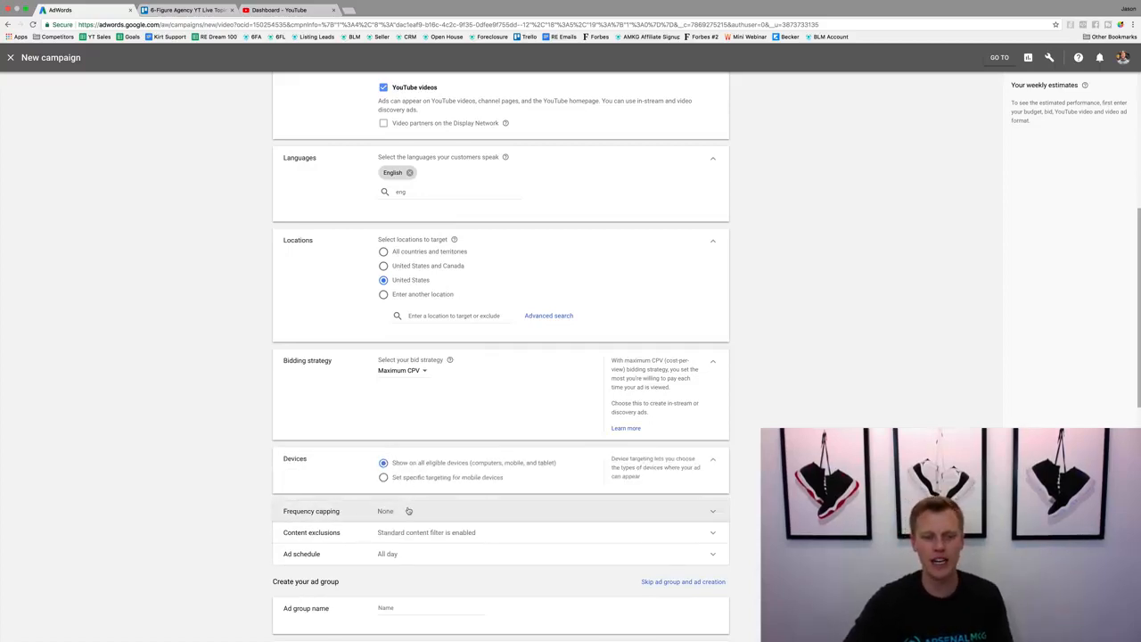
# Cap the ad frequency at 2 impressions and 2 views per day for the same user at campaign level.
pyautogui.click(408, 511)
pyautogui.scroll(-3, 324, 532)
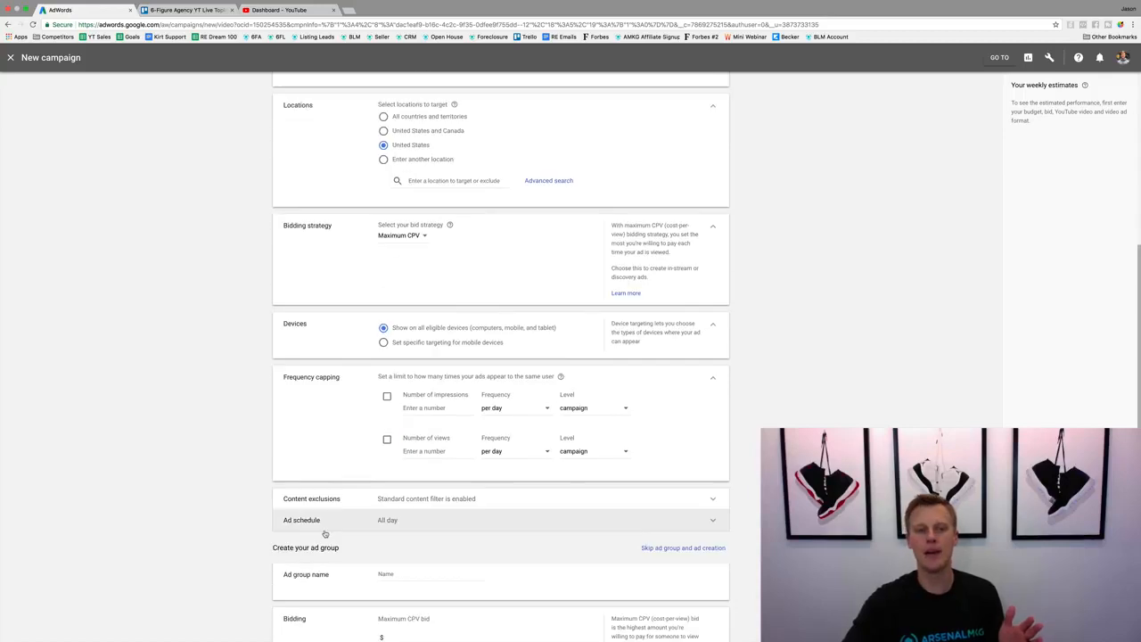
pyautogui.scroll(3, 324, 532)
pyautogui.scroll(-3, 336, 396)
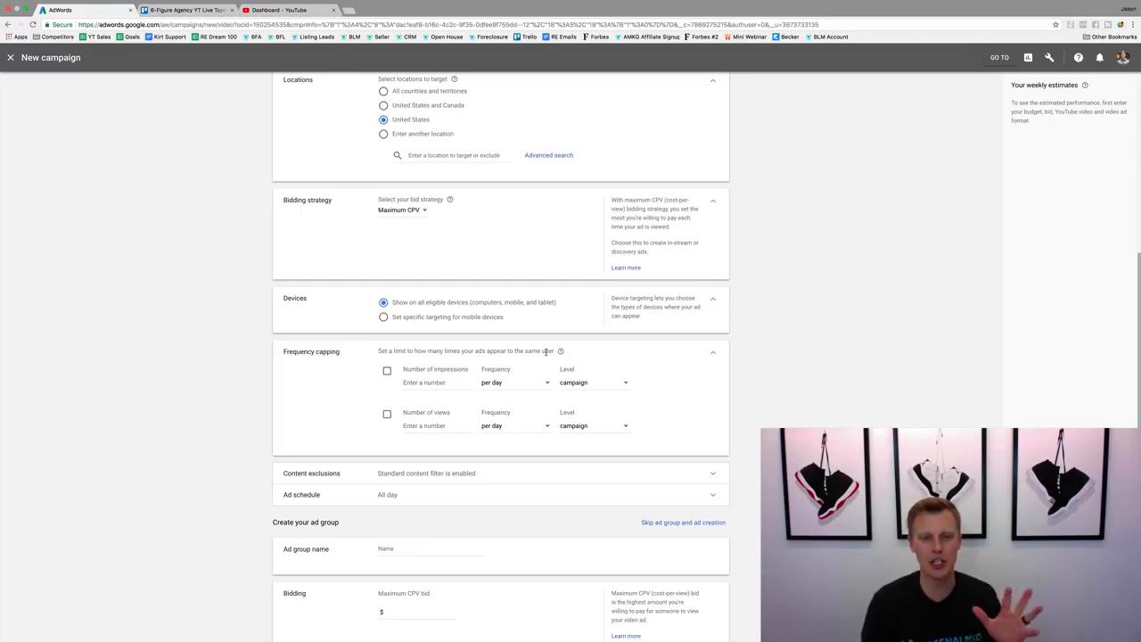
pyautogui.click(386, 370)
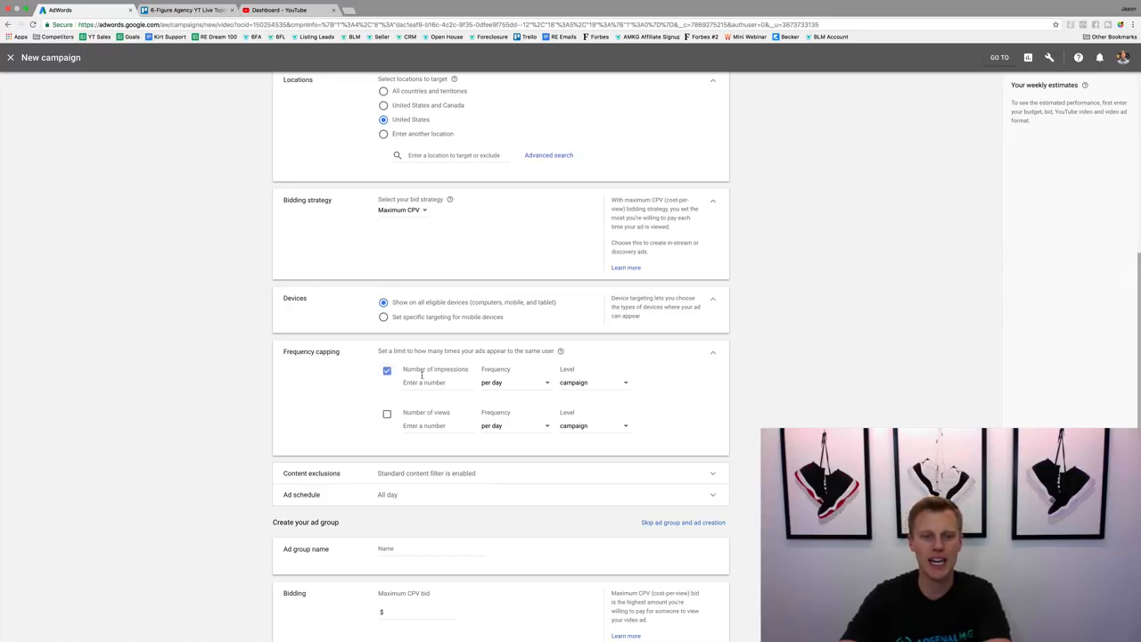
pyautogui.click(423, 382)
pyautogui.write('2')
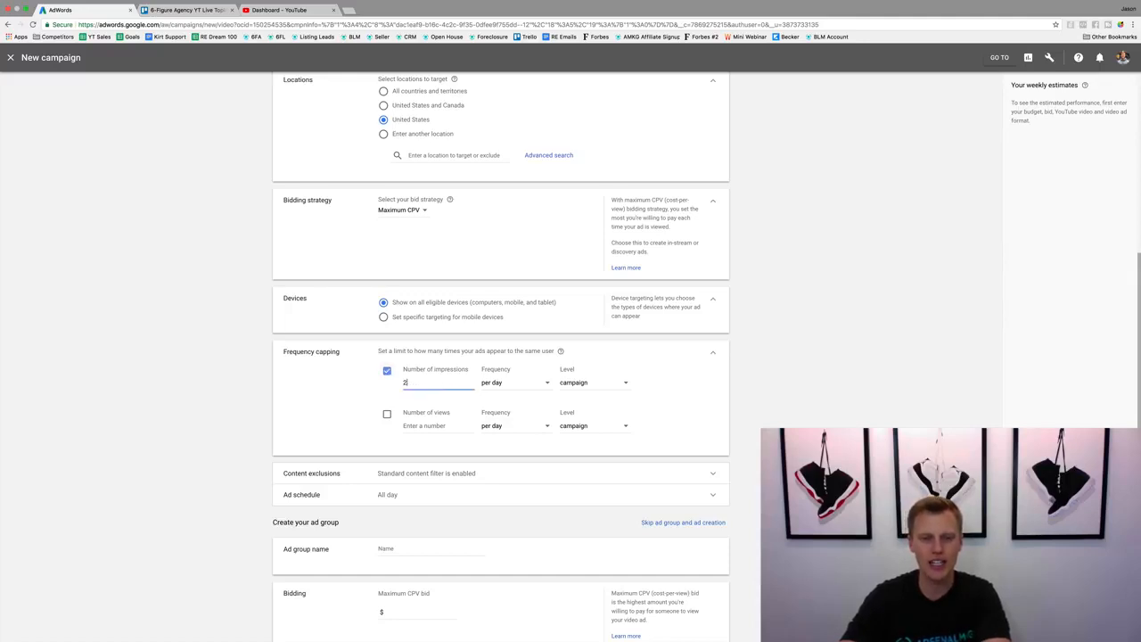
pyautogui.click(386, 413)
pyautogui.click(413, 426)
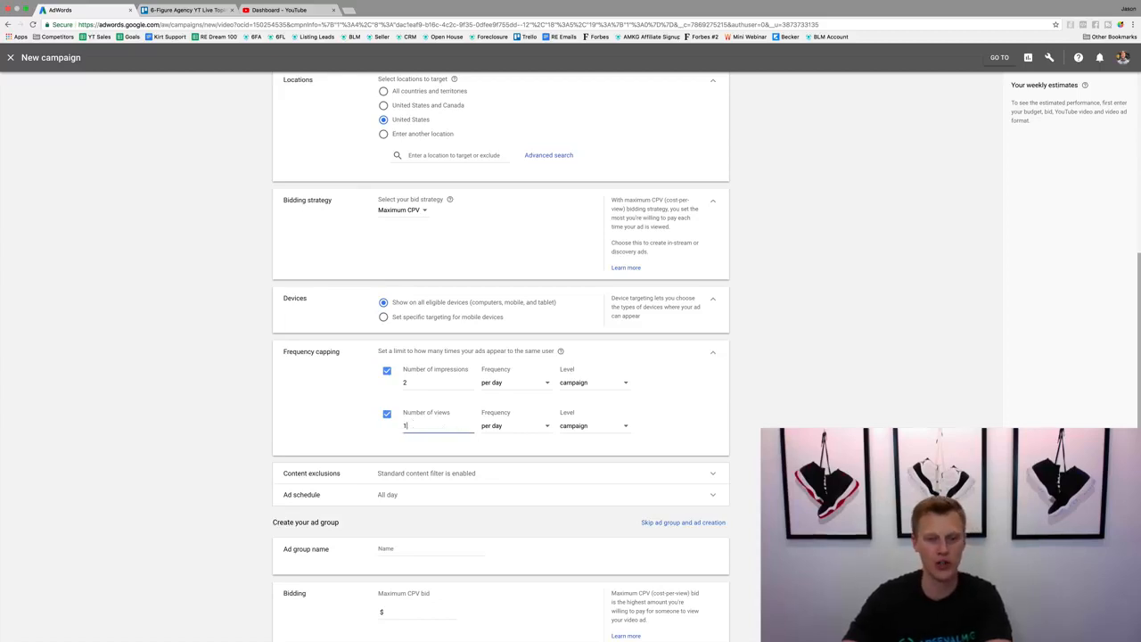
pyautogui.write('2')
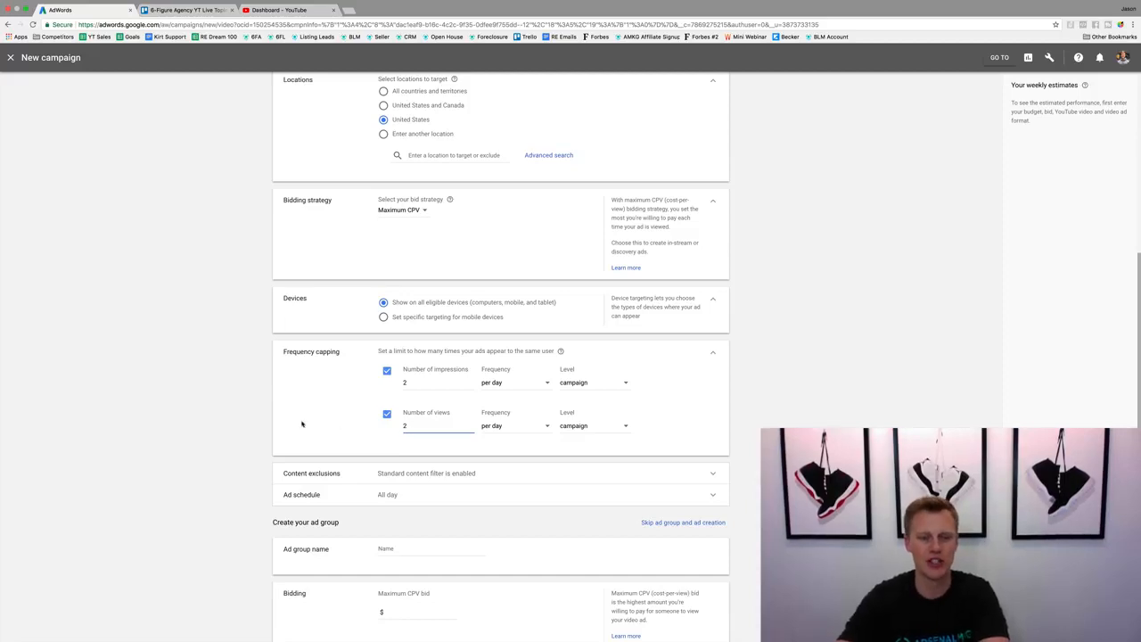
# Exclude content labelled DL-MA: Mature audiences in the campaign's content exclusions.
pyautogui.click(260, 439)
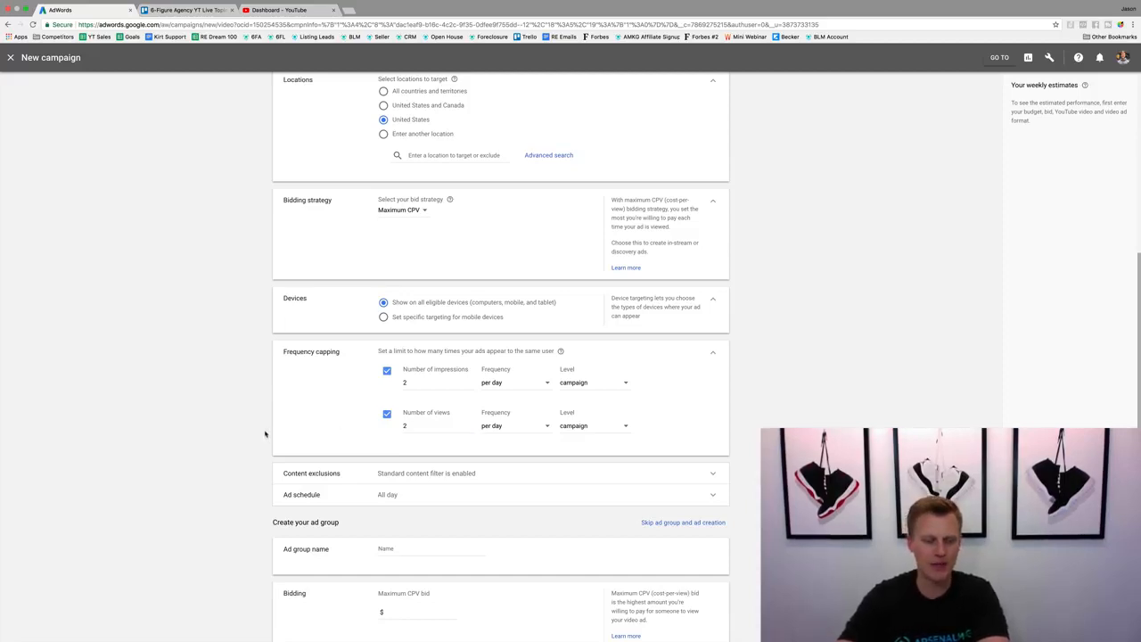
pyautogui.scroll(-1, 250, 419)
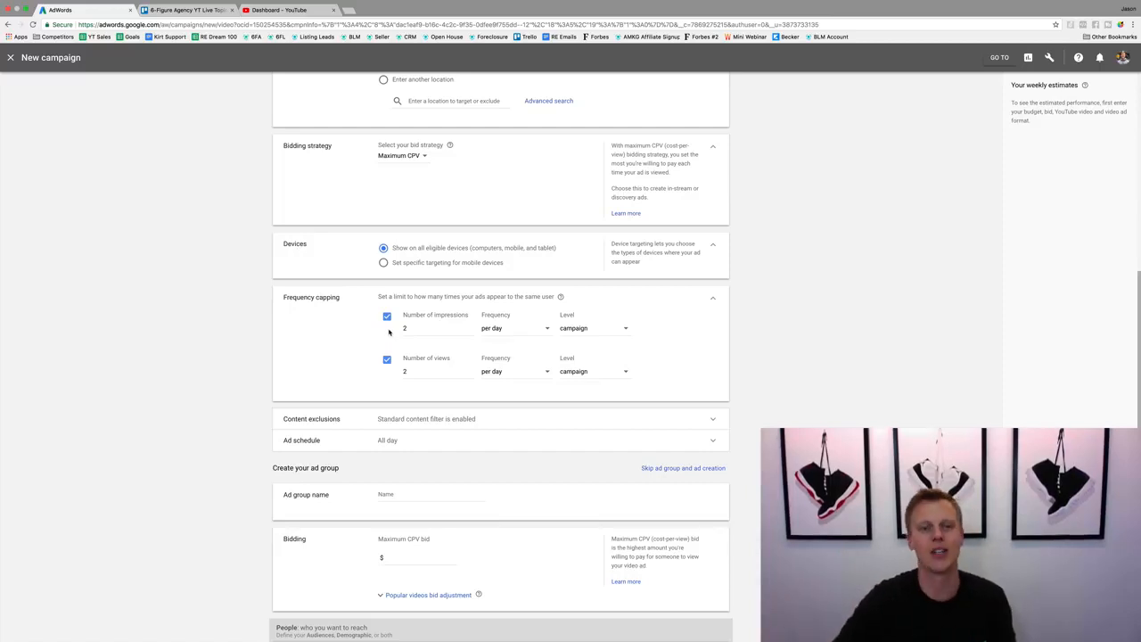
pyautogui.click(390, 424)
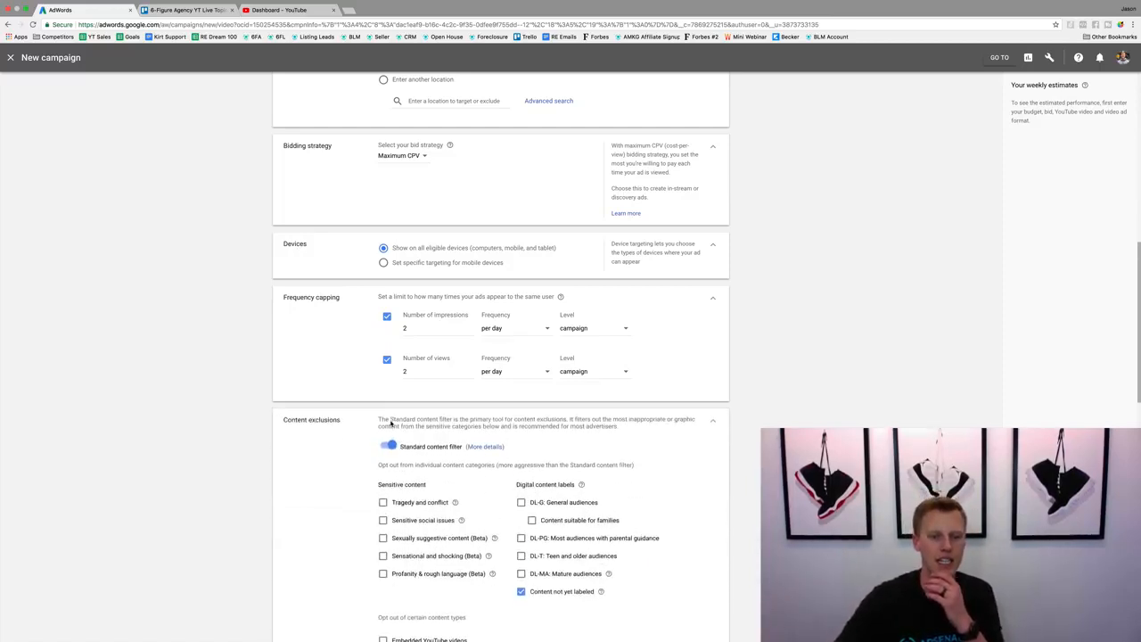
pyautogui.scroll(-3, 294, 433)
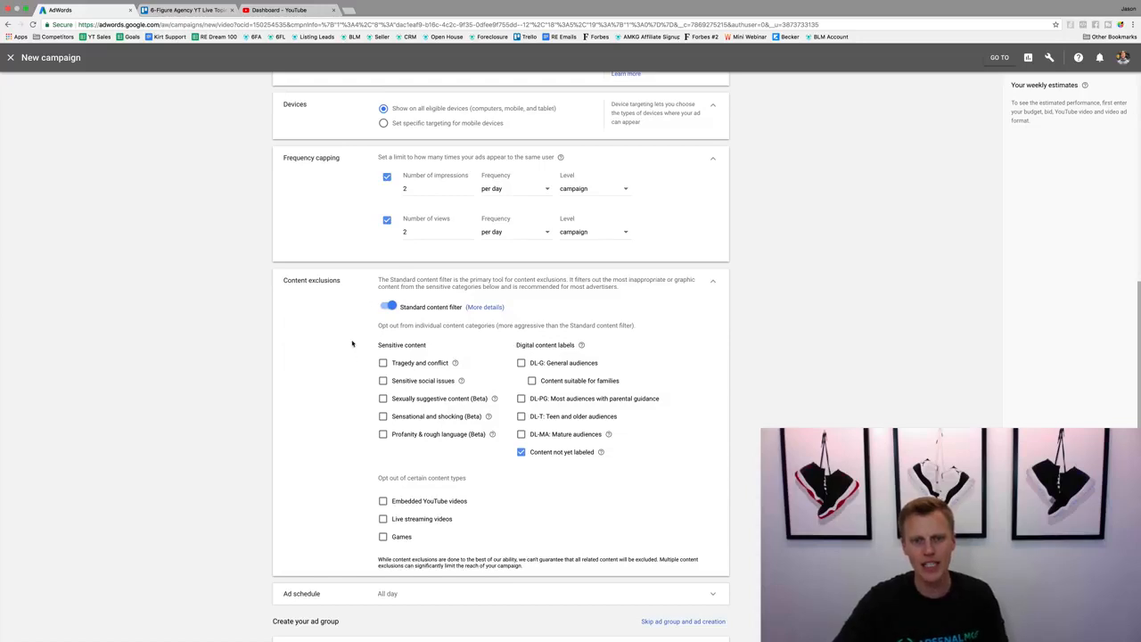
pyautogui.click(521, 434)
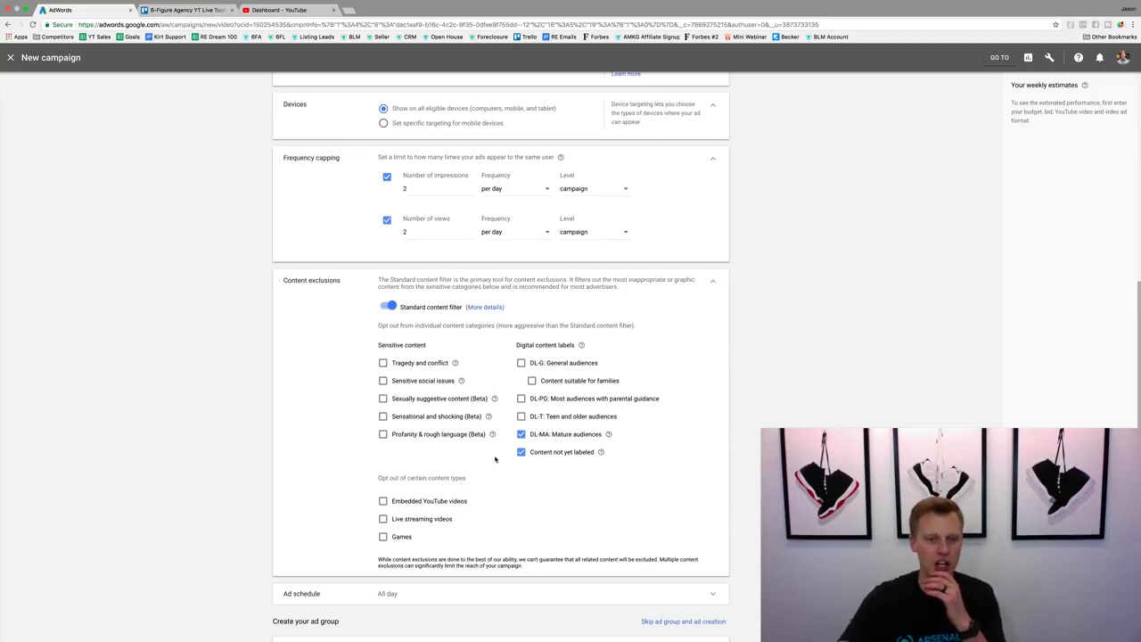
# Opt the campaign out of embedded YouTube videos, live streaming videos and games.
pyautogui.click(382, 502)
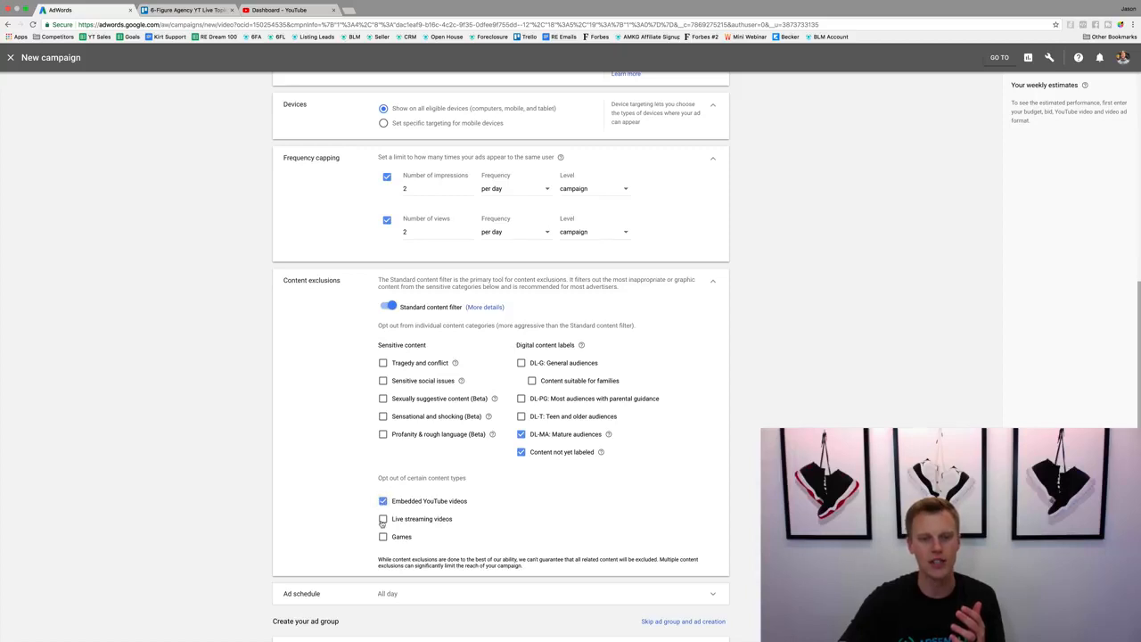
pyautogui.click(382, 519)
pyautogui.click(382, 537)
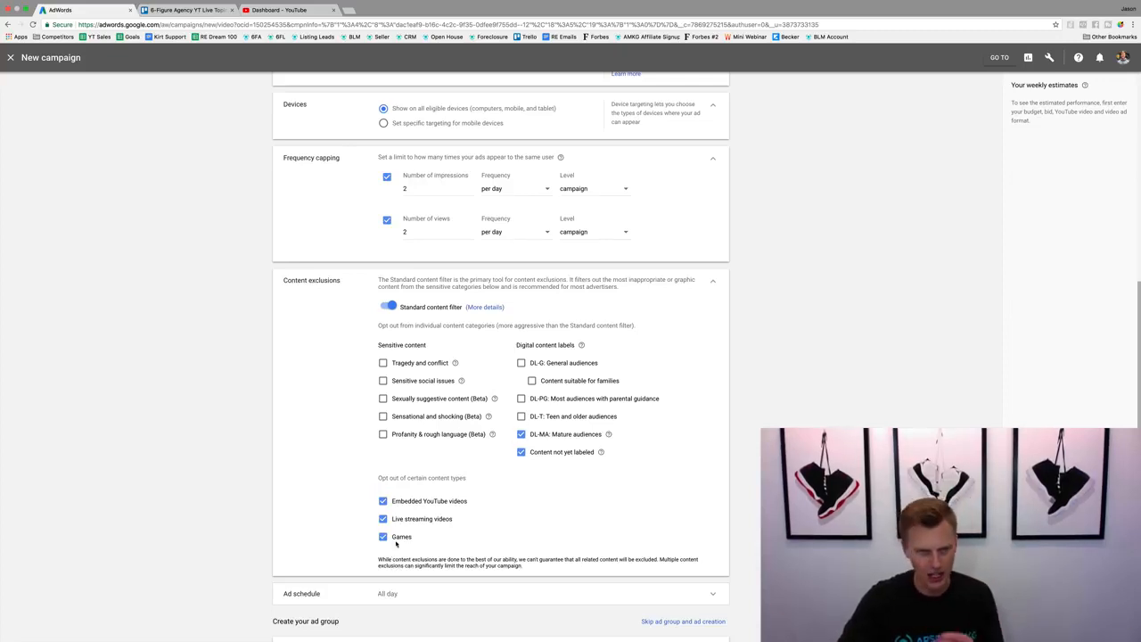
# Exclude all five sensitive content categories: tragedy and conflict, sensitive social issues, sexually suggestive, sensational and shocking, and profanity and rough language.
pyautogui.click(383, 363)
pyautogui.click(382, 381)
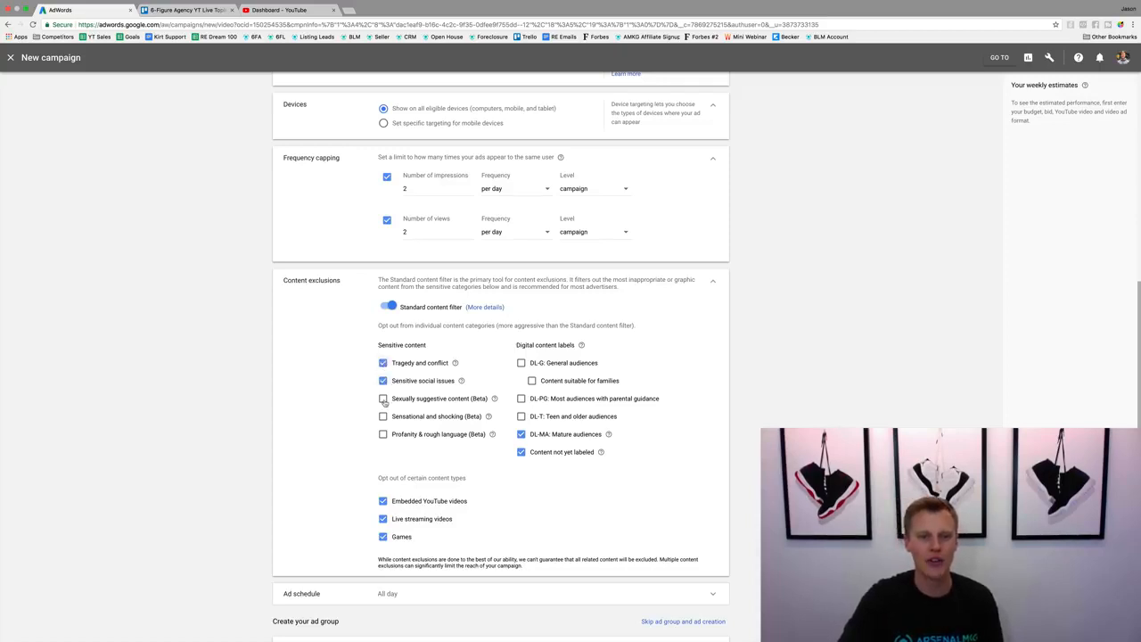
pyautogui.click(382, 398)
pyautogui.click(382, 416)
pyautogui.click(382, 434)
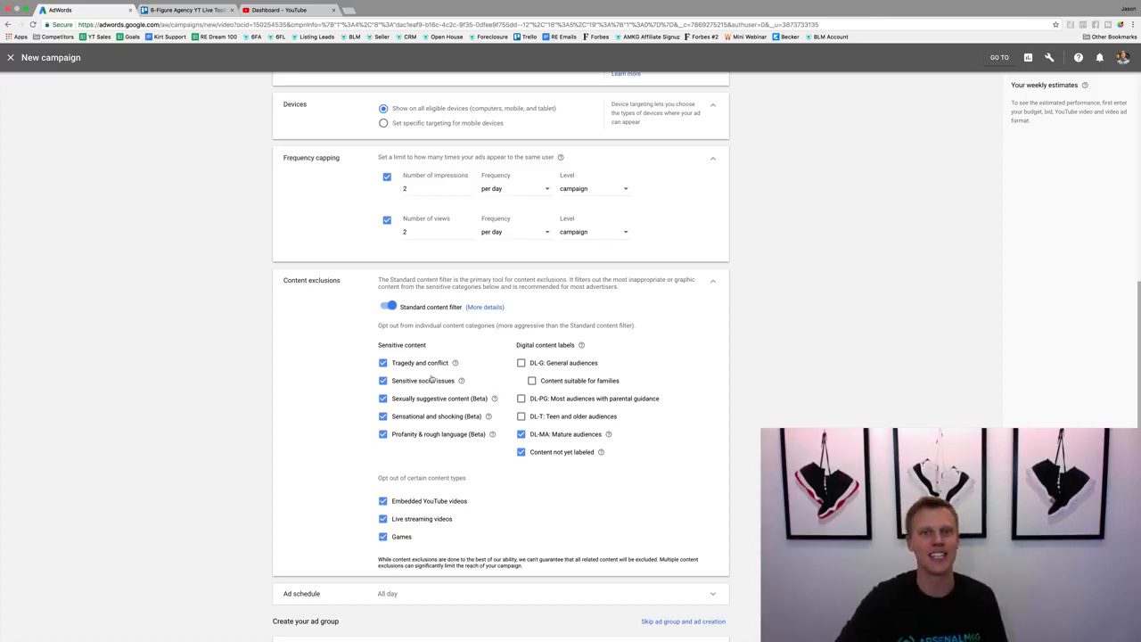
# Set the campaign's ad schedule to Mondays from 12:15 AM to 11:45 PM.
pyautogui.scroll(-3, 429, 376)
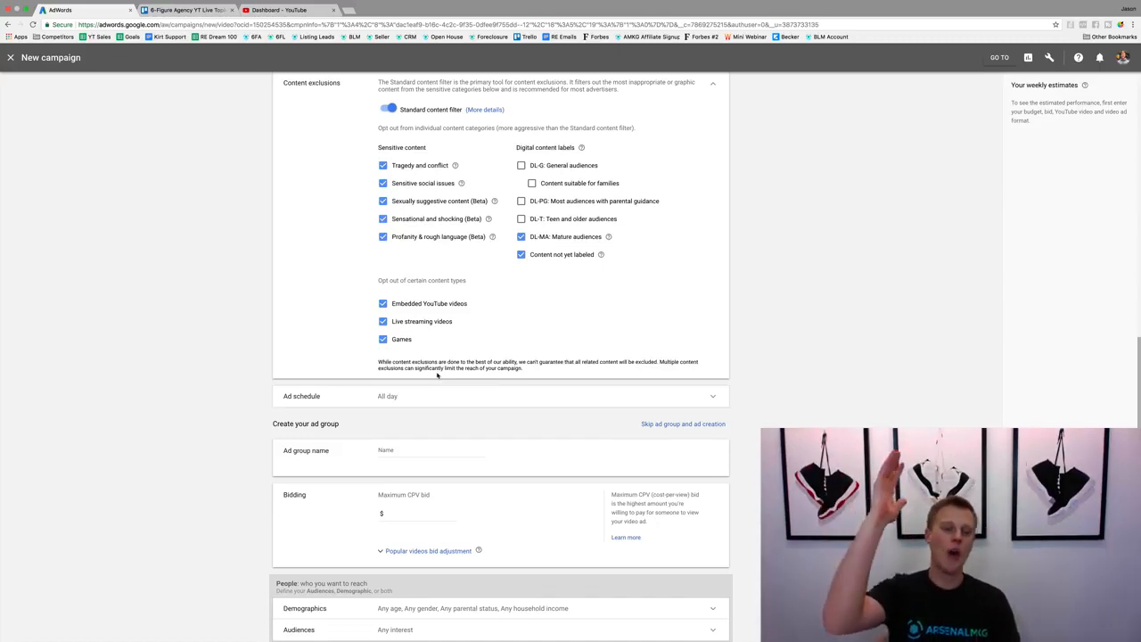
pyautogui.click(409, 403)
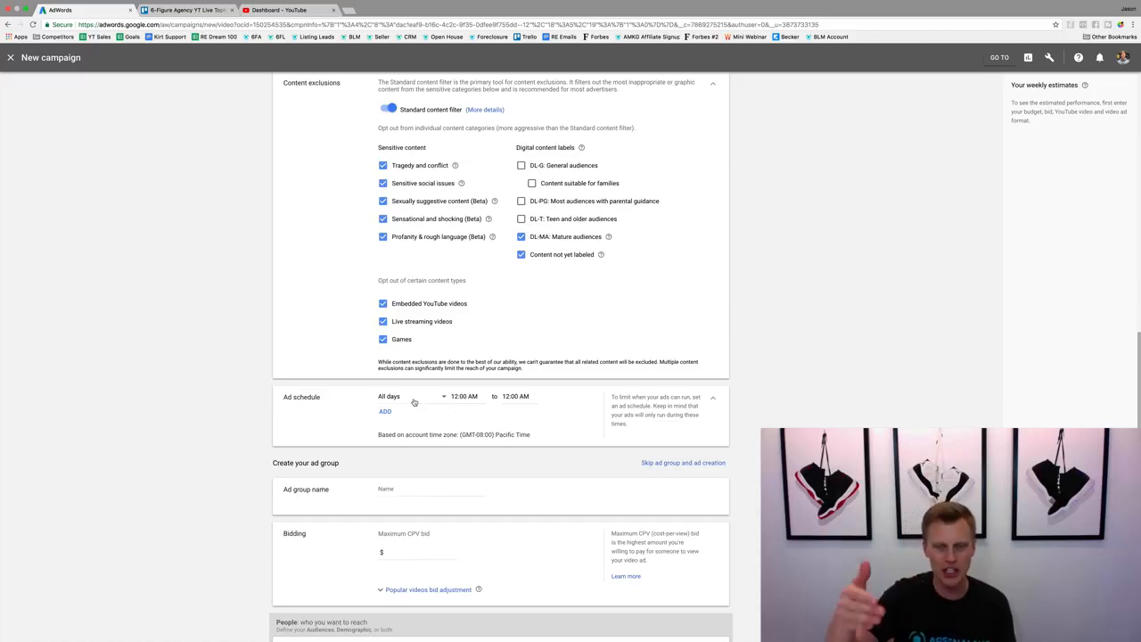
pyautogui.click(414, 401)
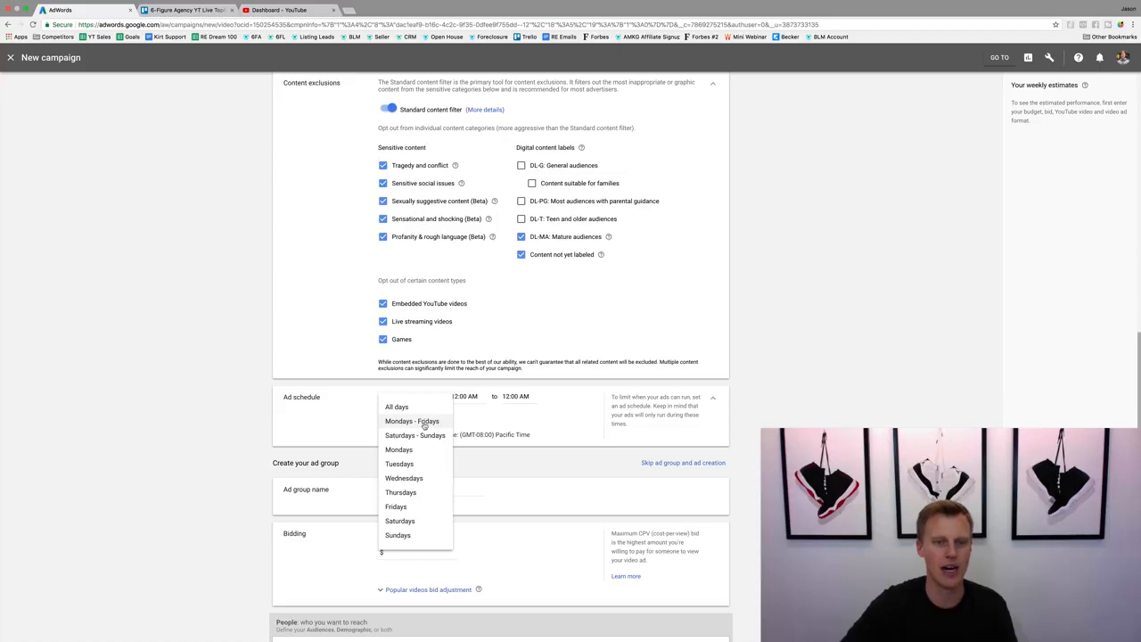
pyautogui.click(423, 451)
pyautogui.click(467, 397)
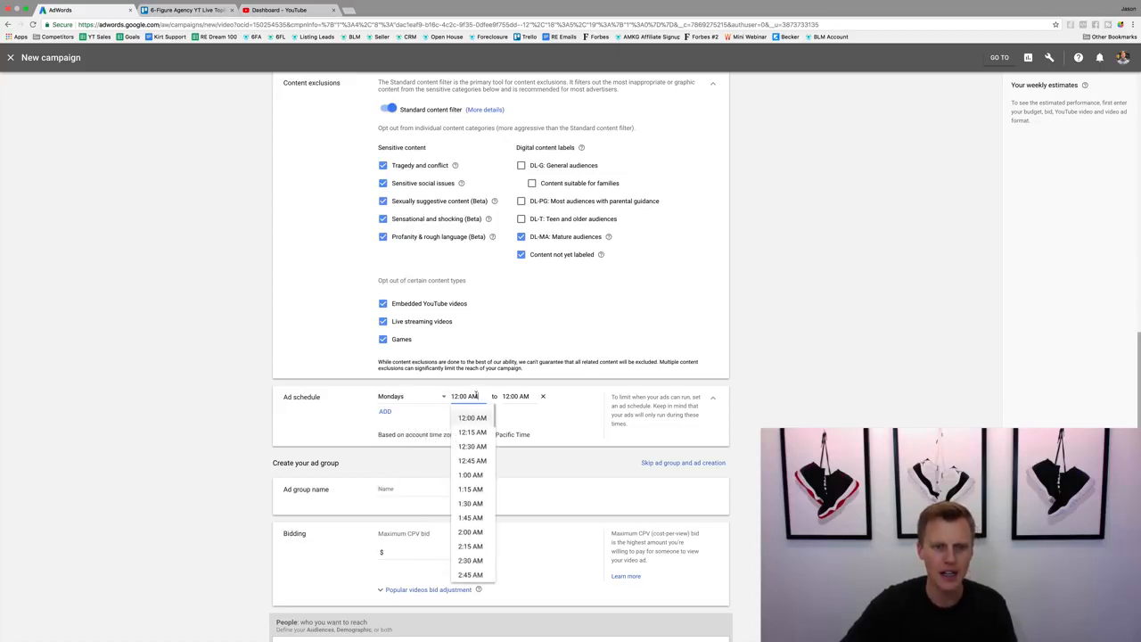
pyautogui.click(473, 432)
pyautogui.click(513, 397)
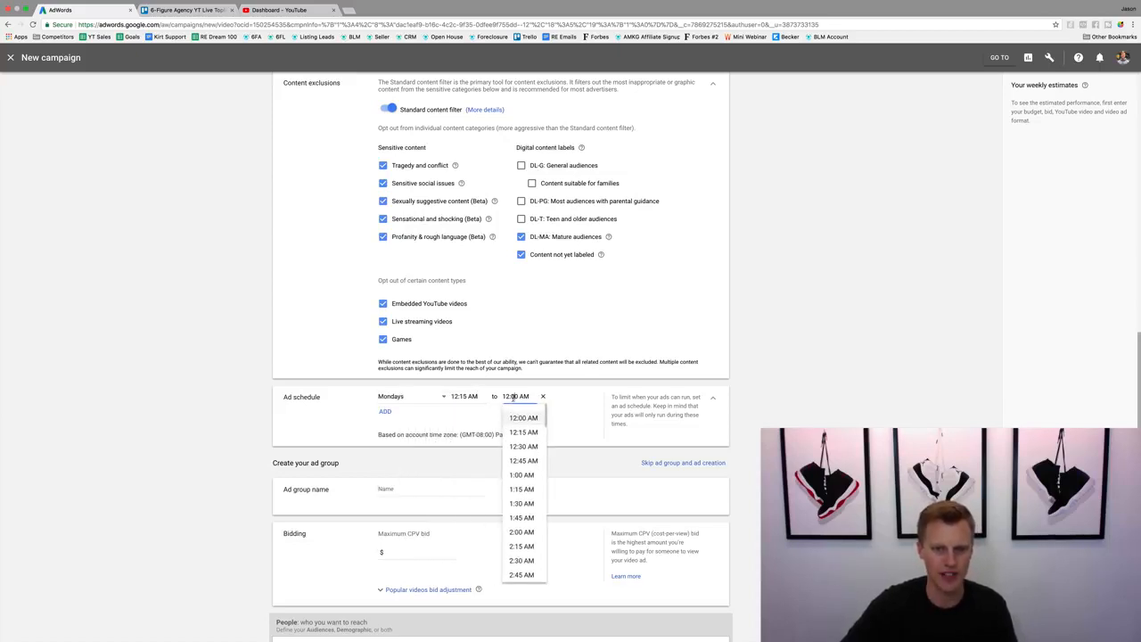
pyautogui.scroll(-15, 523, 481)
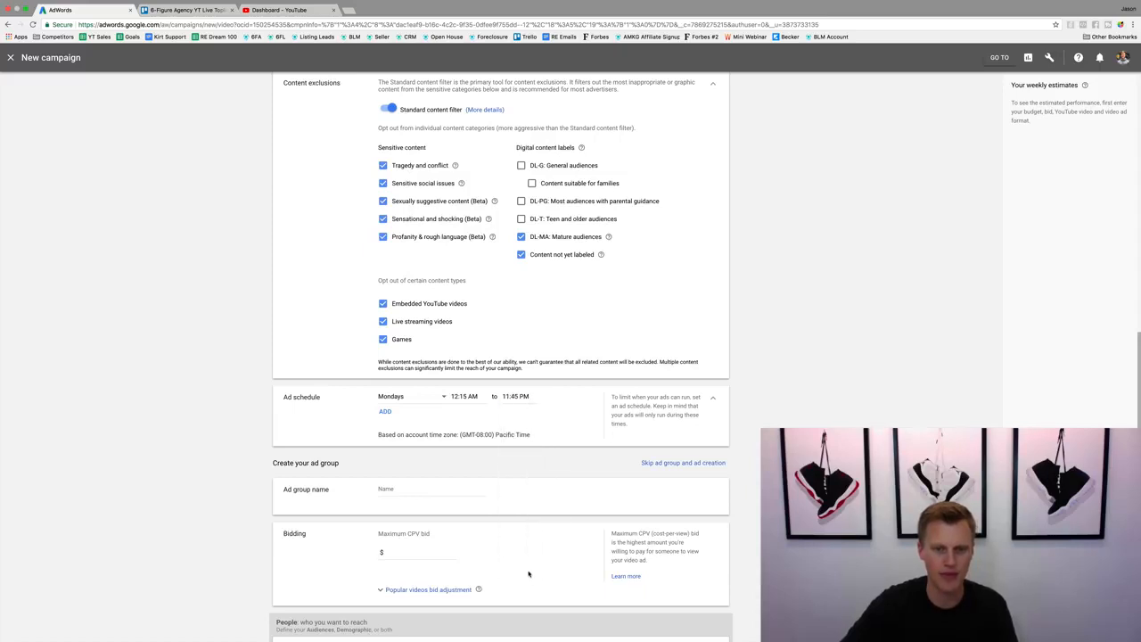
pyautogui.click(525, 568)
# Add a second ad schedule entry with its day choice left at All days.
pyautogui.click(385, 411)
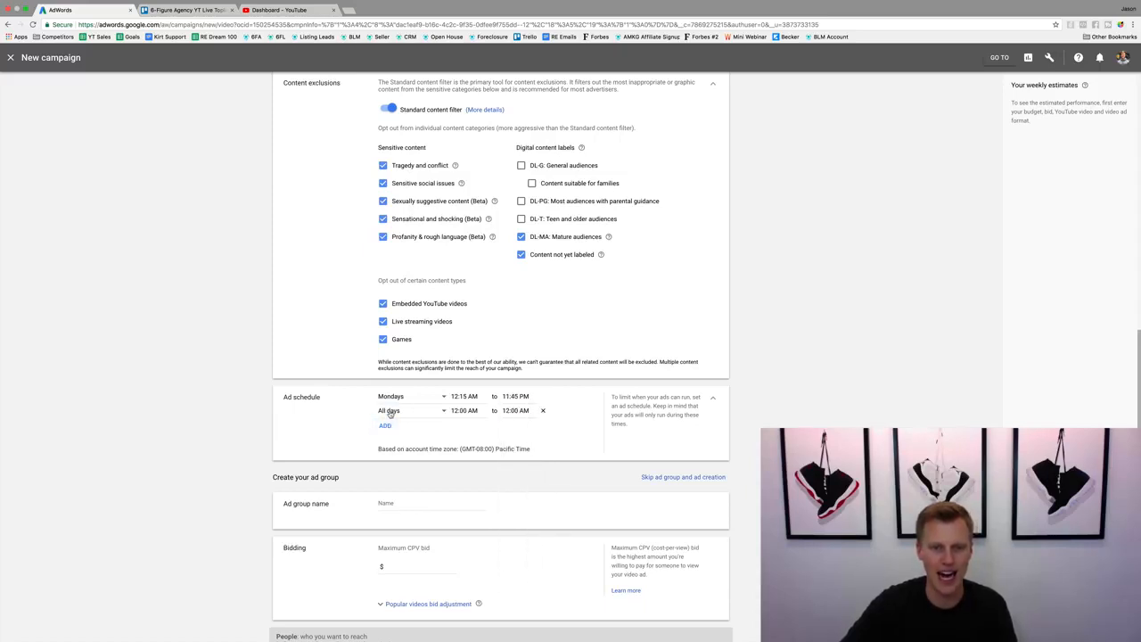
pyautogui.click(437, 412)
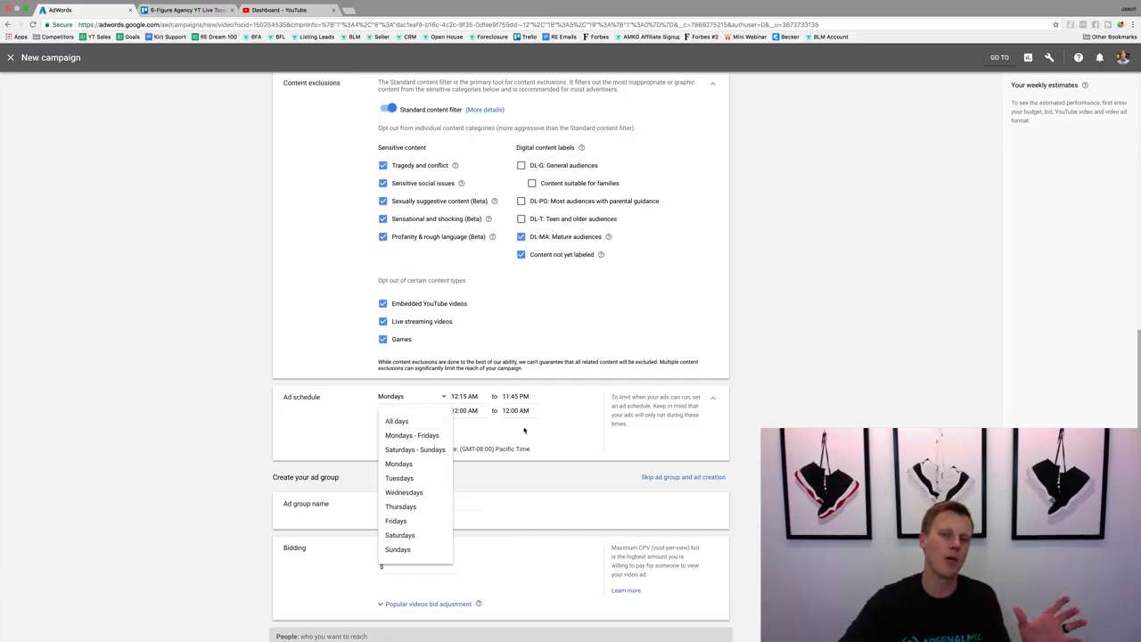
pyautogui.click(574, 443)
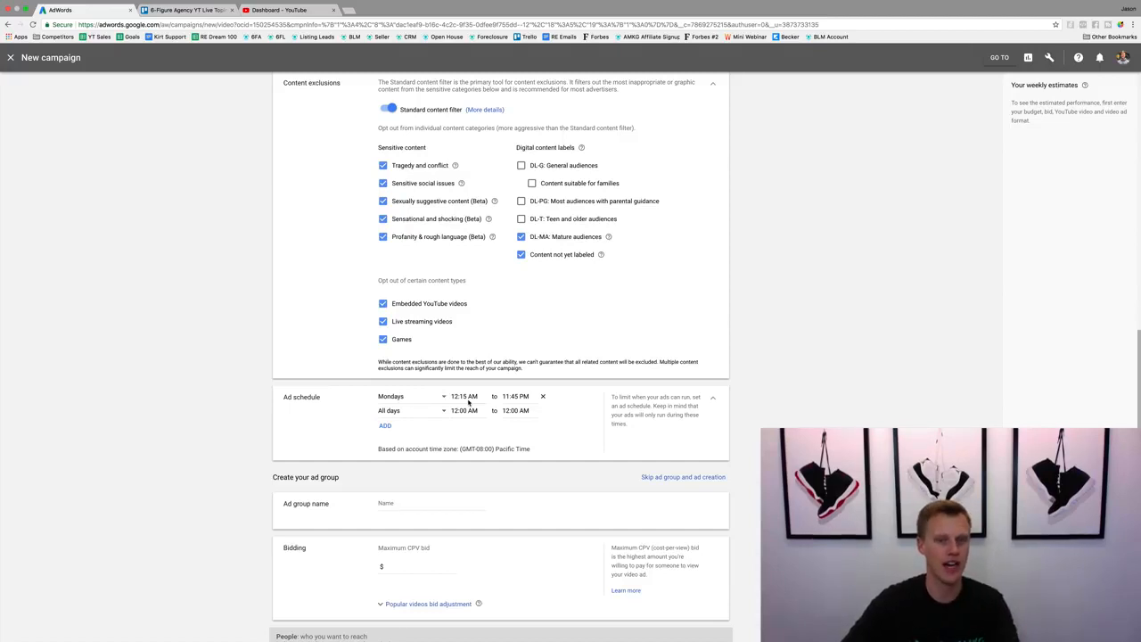
# Name the ad group Test Demo.
pyautogui.scroll(10, 510, 467)
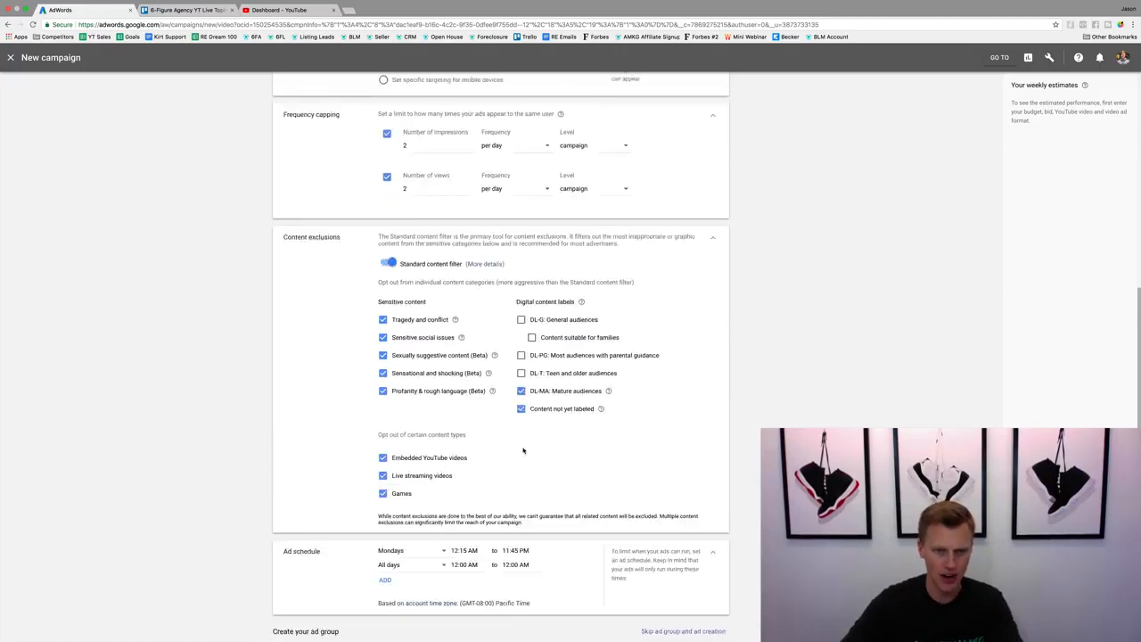
pyautogui.scroll(-6, 517, 453)
pyautogui.scroll(-7, 517, 453)
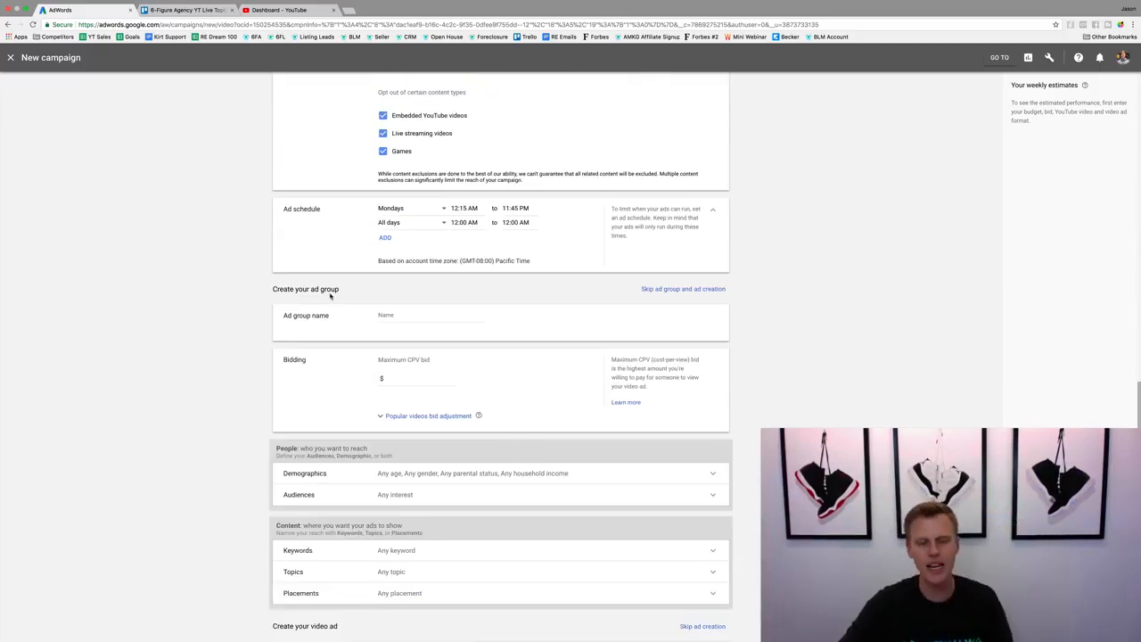
pyautogui.click(408, 314)
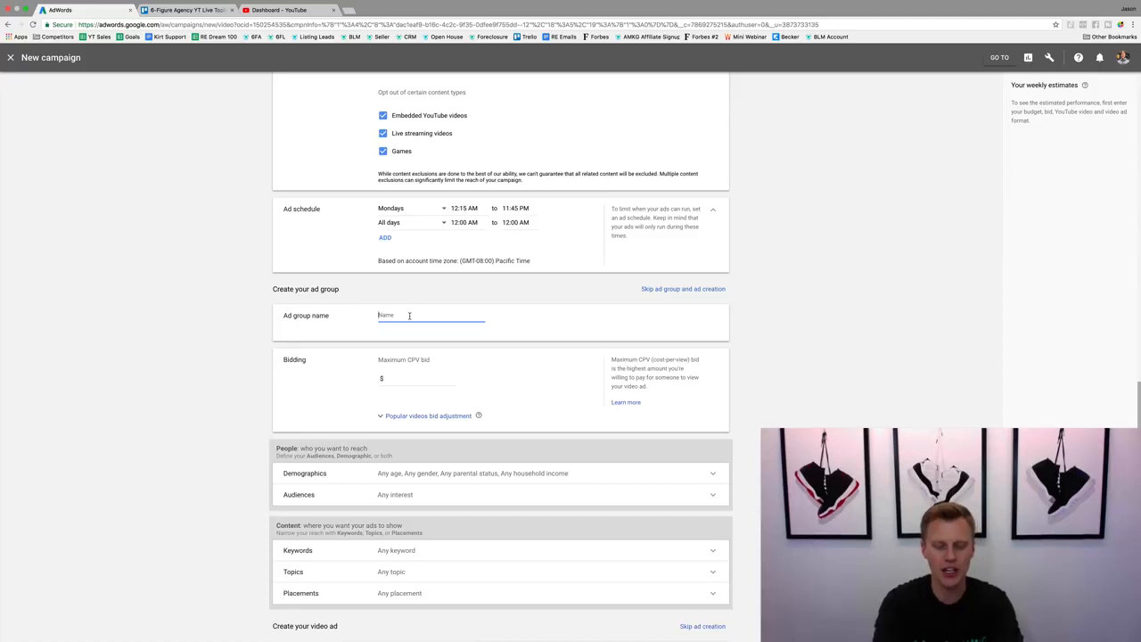
pyautogui.write('Test Dem')
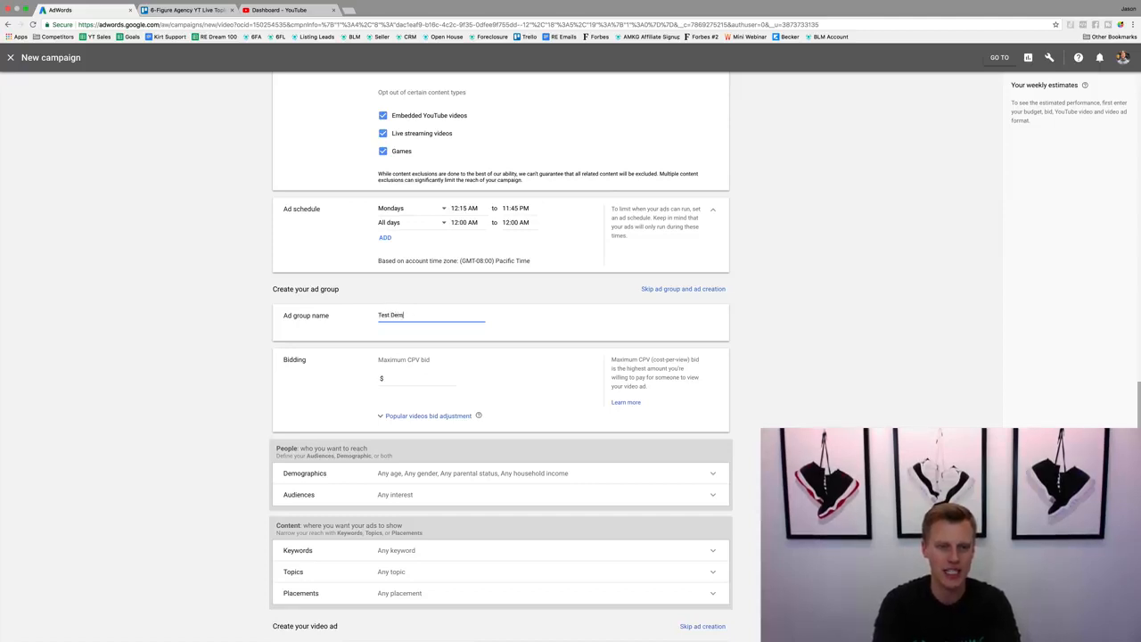
pyautogui.write('o')
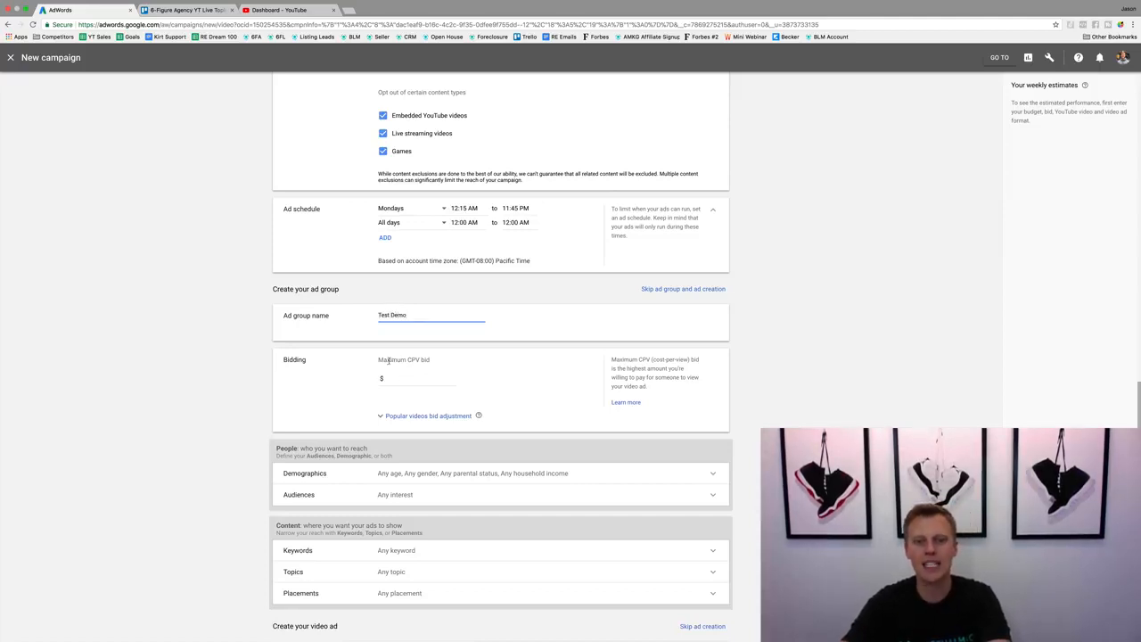
# Examine the ad group's maximum CPV bid setting and review the campaign settings from the budget through the ad schedule.
pyautogui.moveTo(378, 360); pyautogui.dragTo(431, 361)
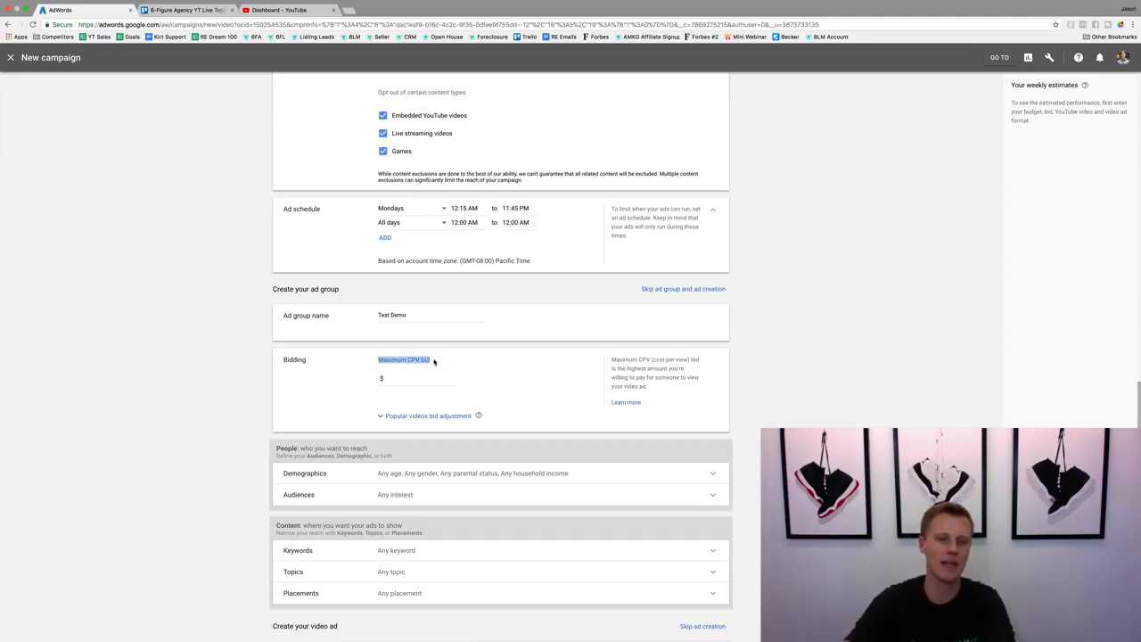
pyautogui.click(434, 361)
pyautogui.moveTo(378, 359); pyautogui.dragTo(431, 361)
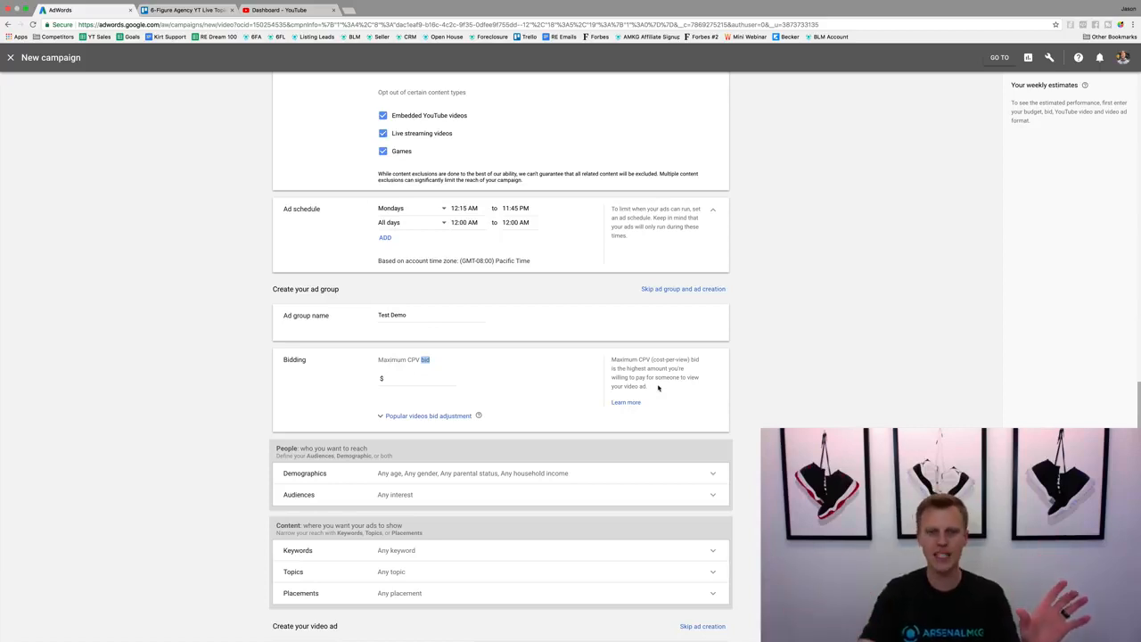
pyautogui.scroll(20, 658, 387)
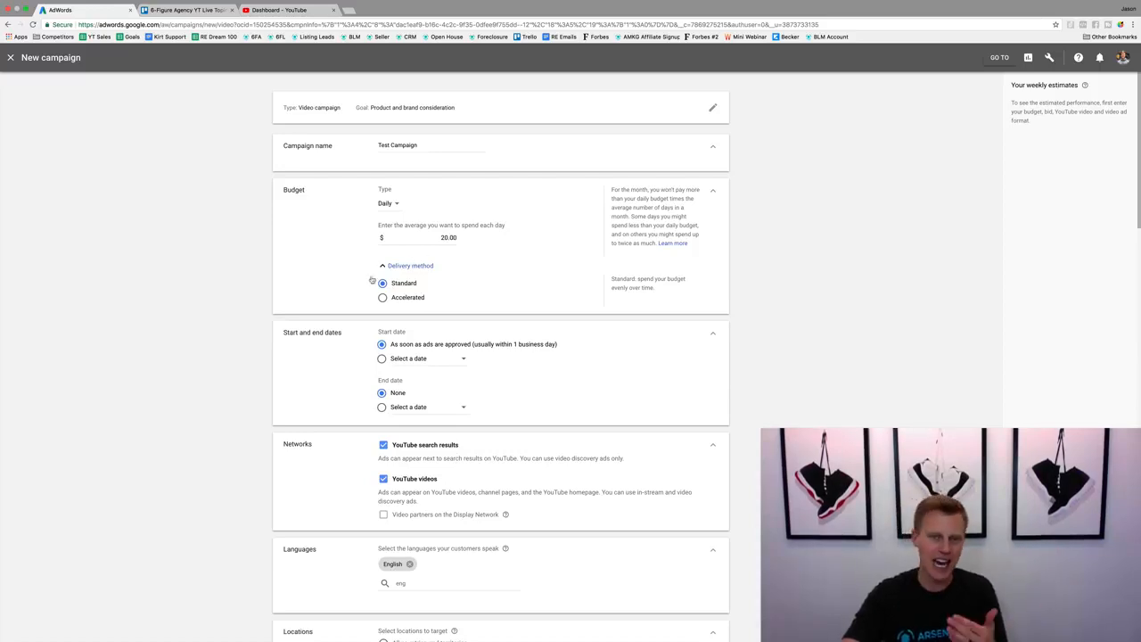
pyautogui.scroll(-3, 364, 288)
pyautogui.scroll(-10, 363, 288)
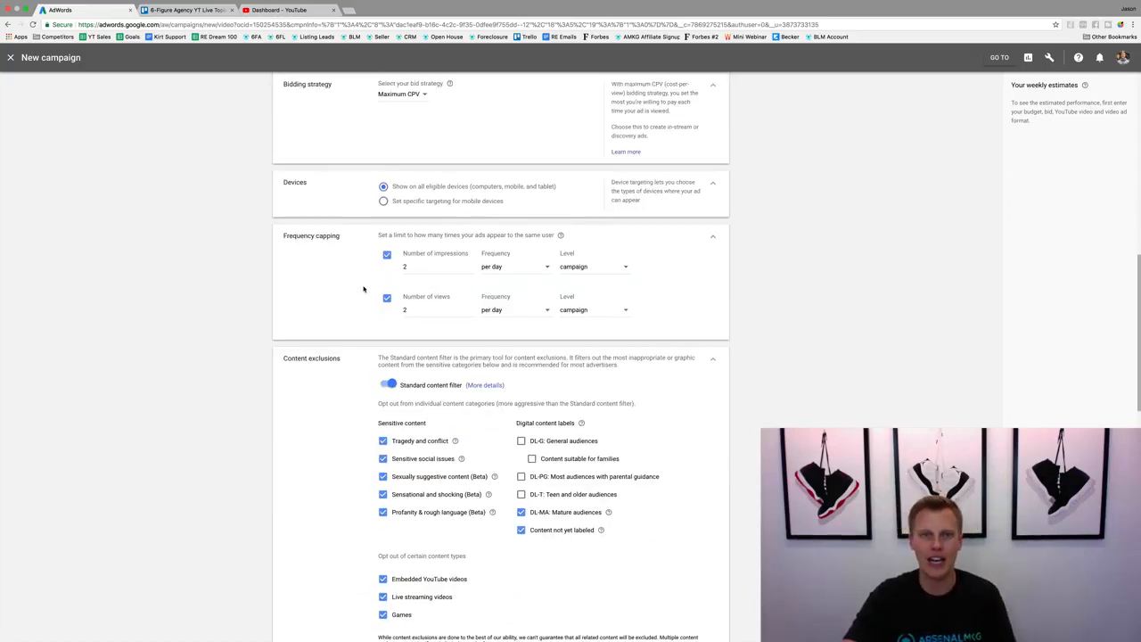
pyautogui.scroll(-4, 363, 288)
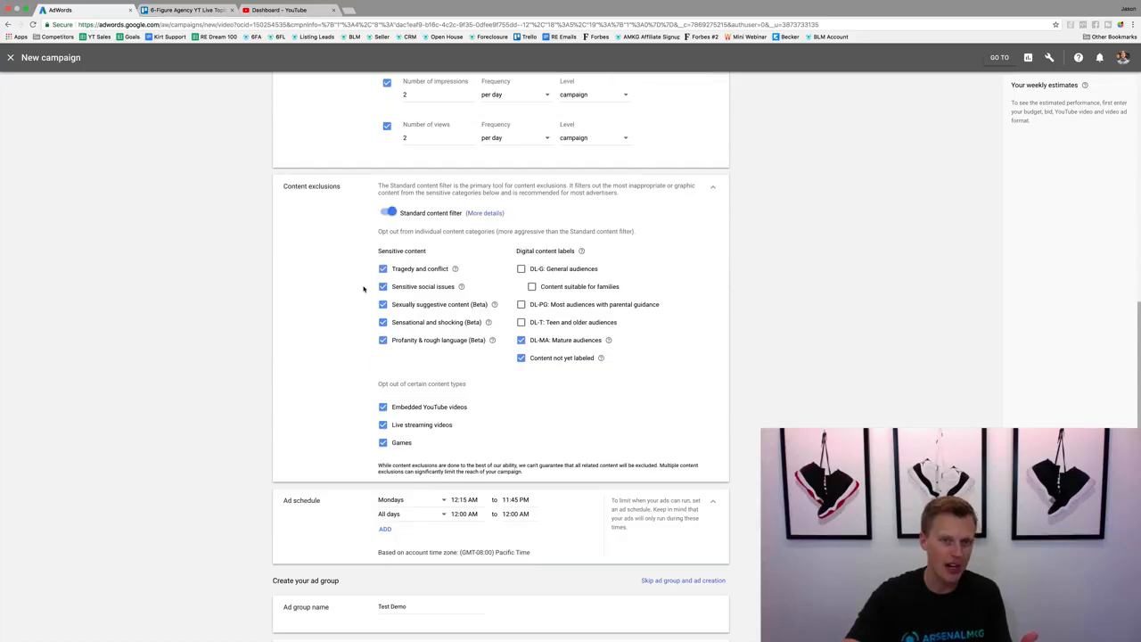
pyautogui.scroll(-7, 363, 288)
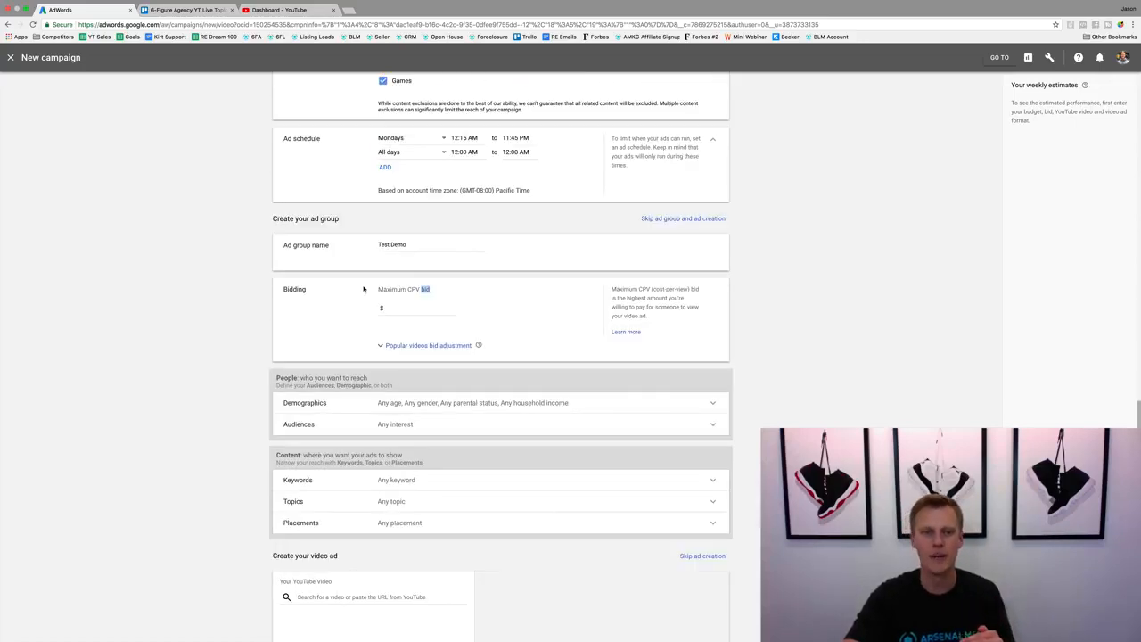
# Set the ad group's maximum CPV bid to $0.20.
pyautogui.click(398, 307)
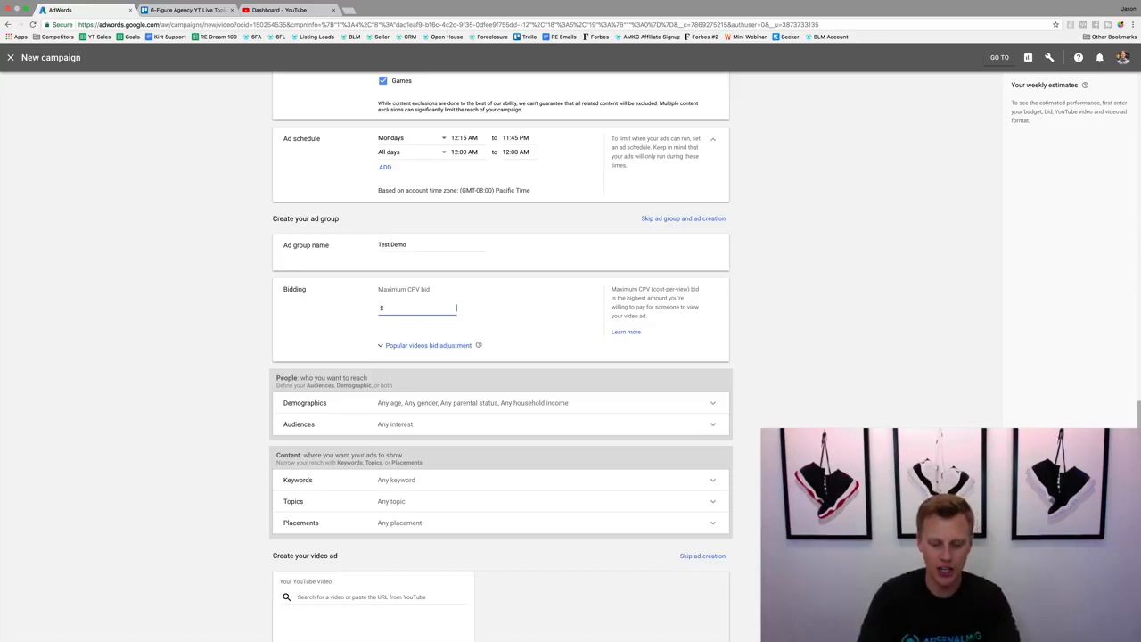
pyautogui.write('0.20')
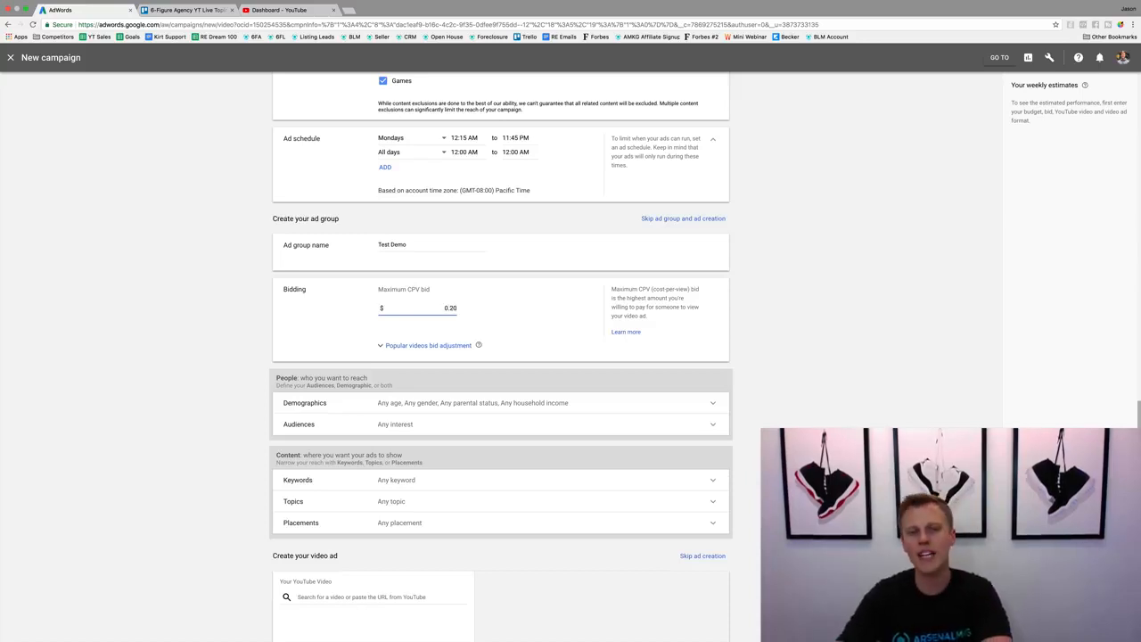
pyautogui.click(547, 320)
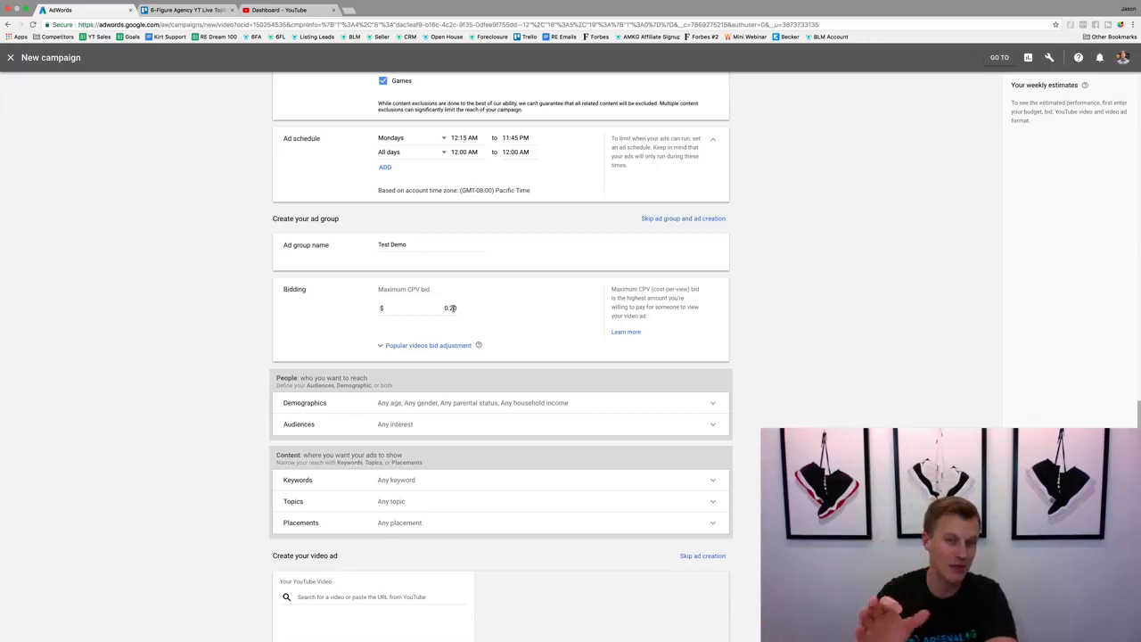
# Examine the popular videos bid adjustment option without entering a percentage, and collapse it again.
pyautogui.click(410, 346)
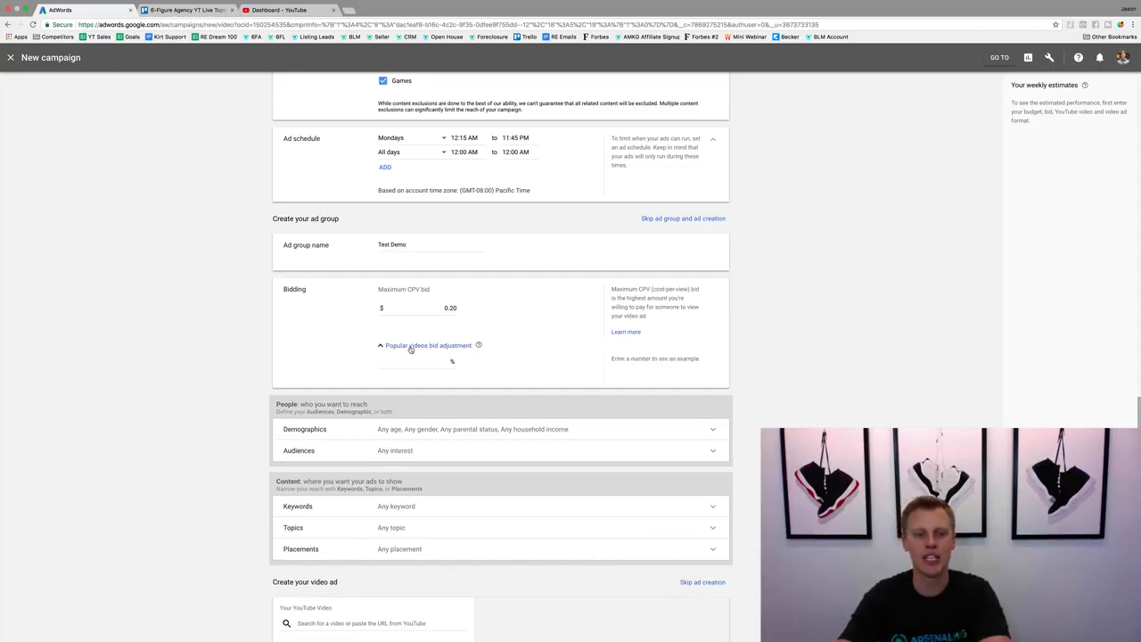
pyautogui.click(414, 361)
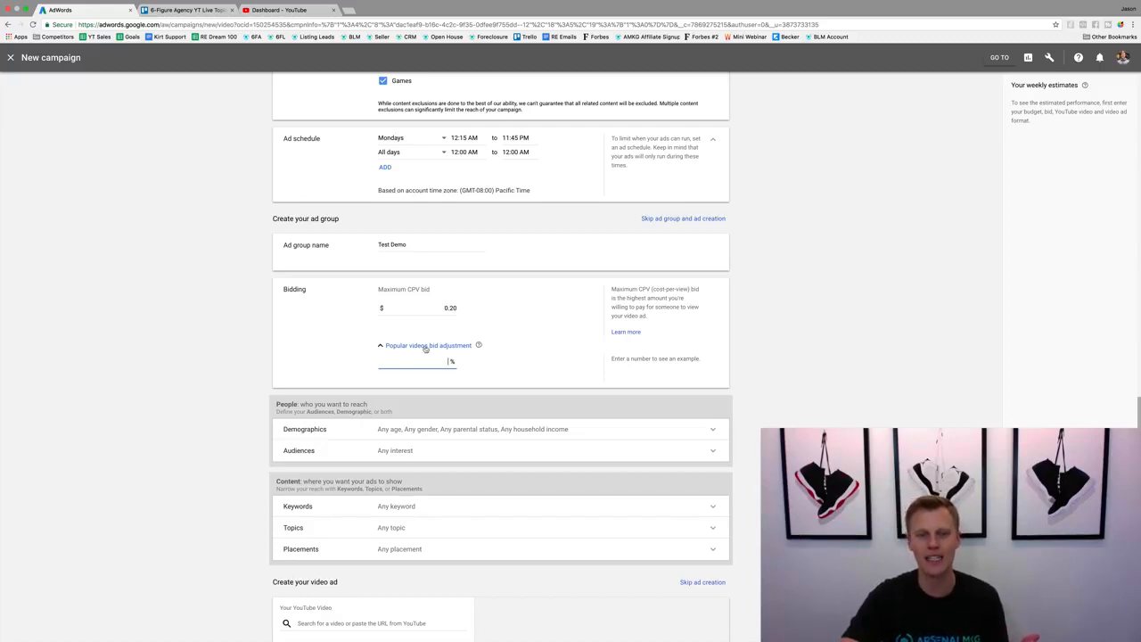
pyautogui.click(381, 346)
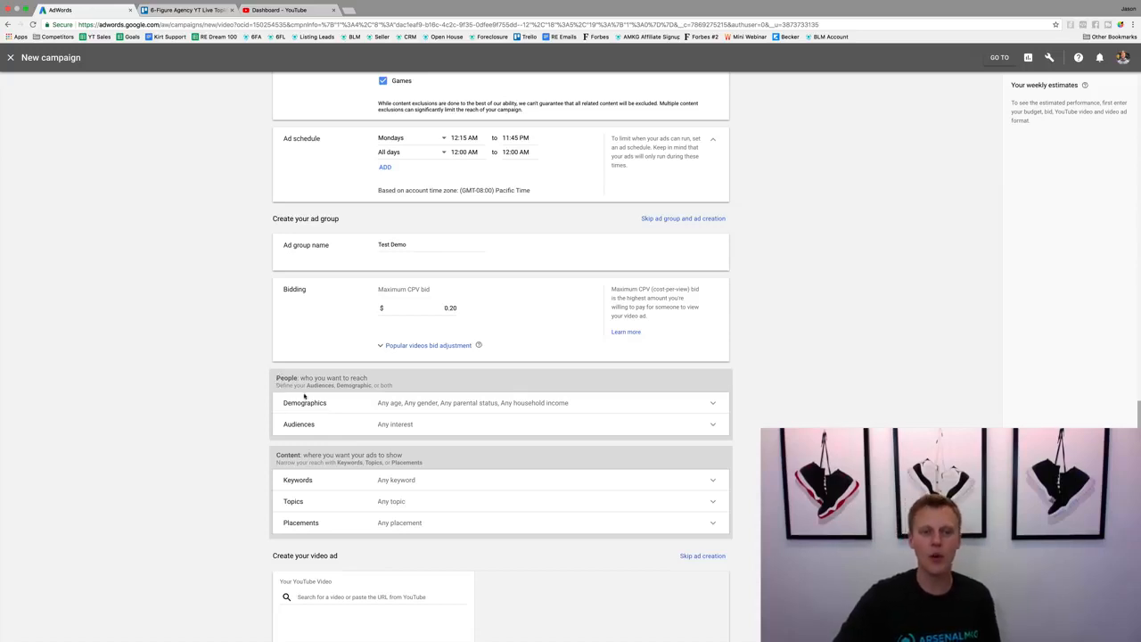
# Exclude the 65+, Unknown and 18 - 24 age groups from the ad group's demographic targeting.
pyautogui.click(413, 406)
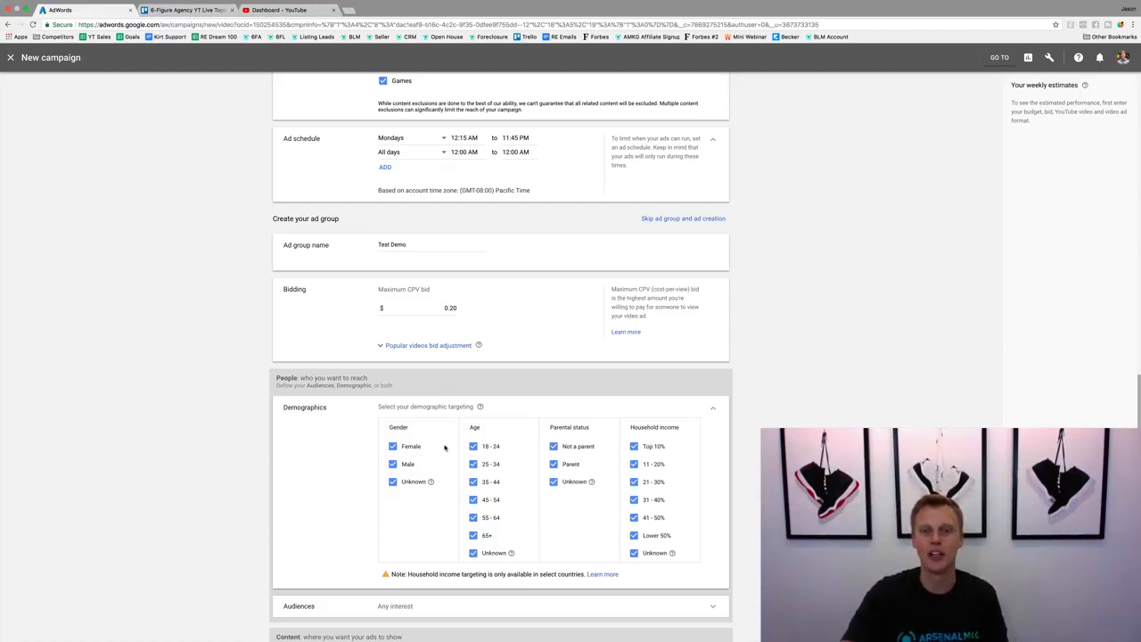
pyautogui.click(473, 536)
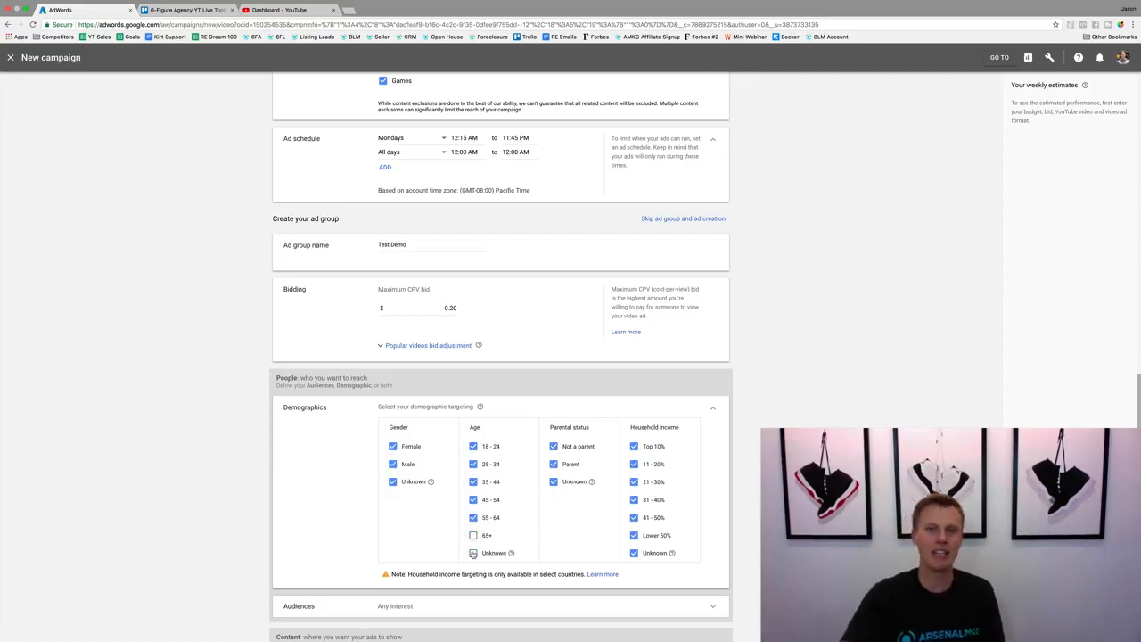
pyautogui.click(473, 553)
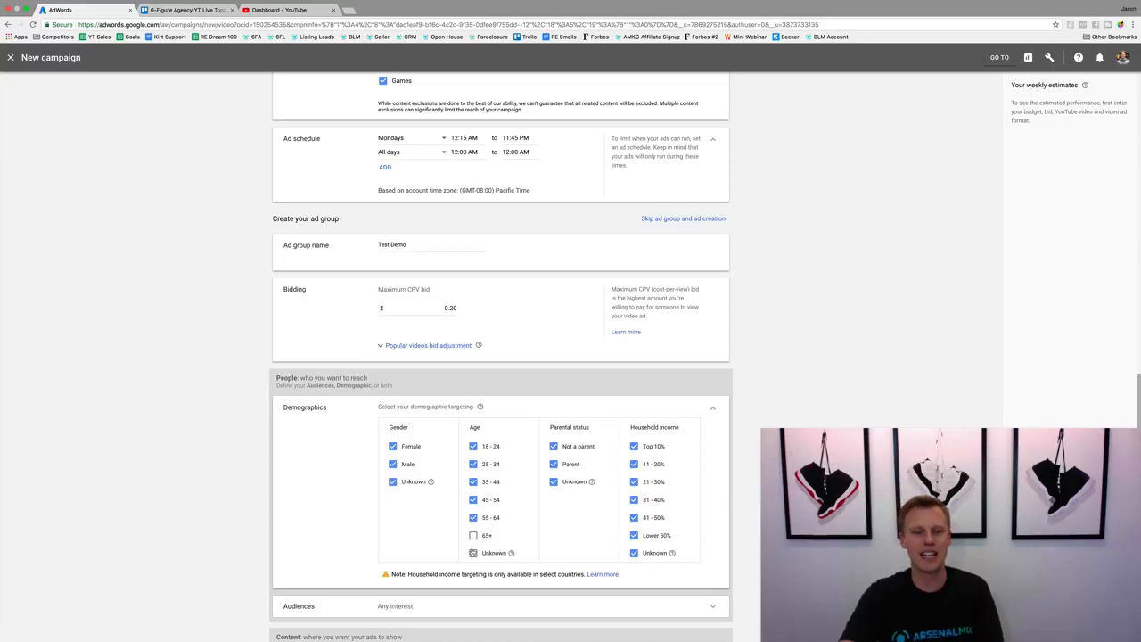
pyautogui.click(473, 447)
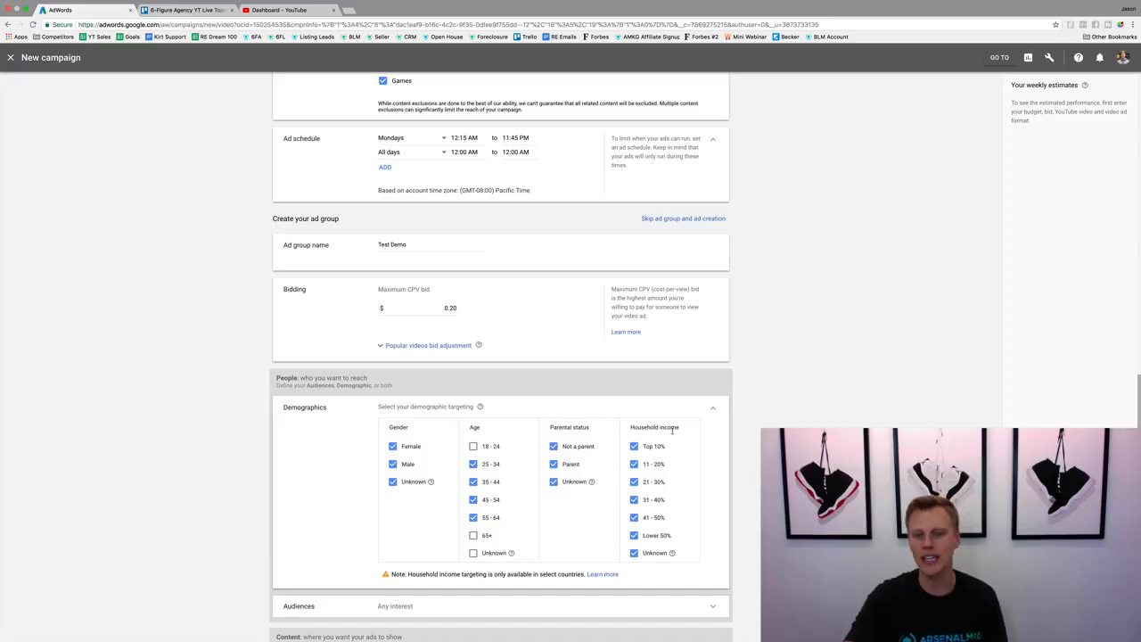
# Exclude the Unknown, Lower 50% and 41 - 50% household income brackets from the demographic targeting.
pyautogui.moveTo(680, 429); pyautogui.dragTo(628, 433)
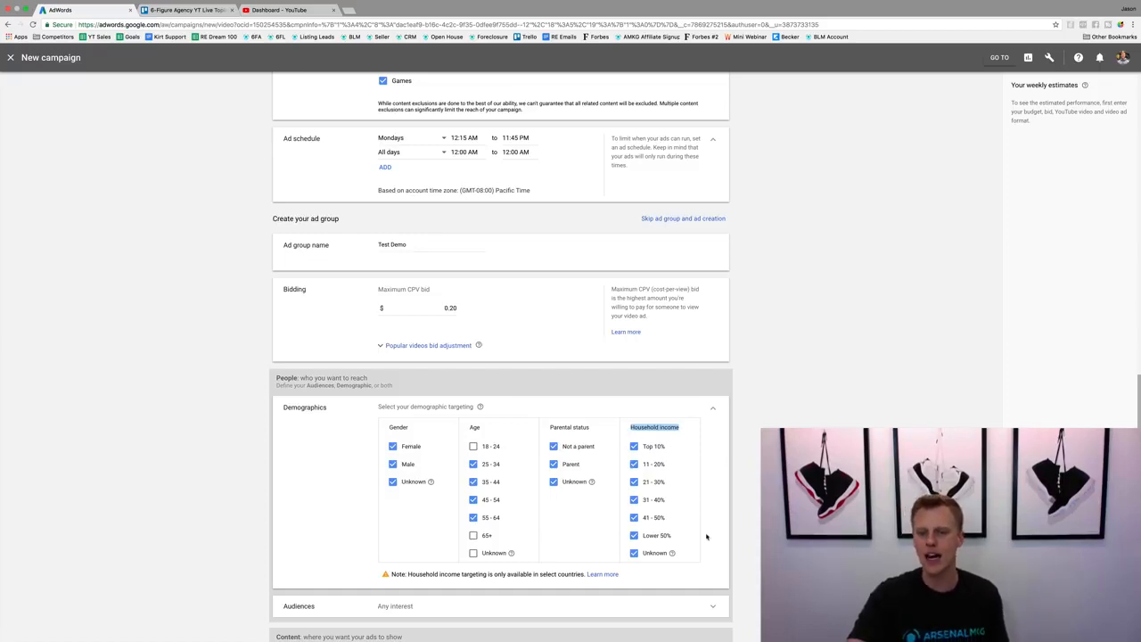
pyautogui.click(635, 554)
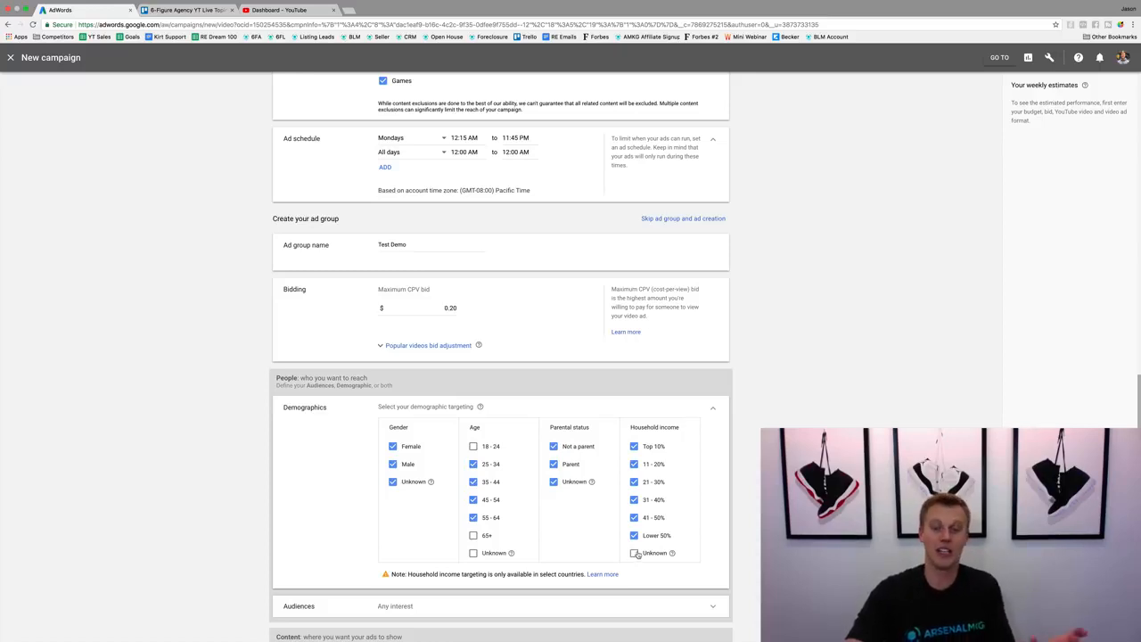
pyautogui.click(633, 535)
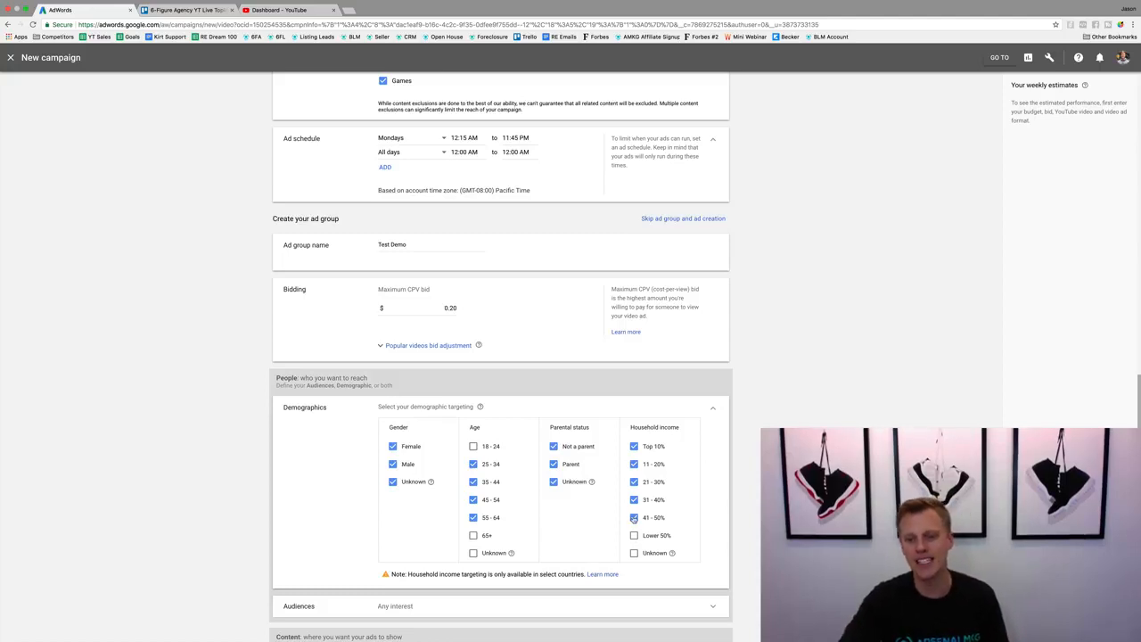
pyautogui.click(634, 518)
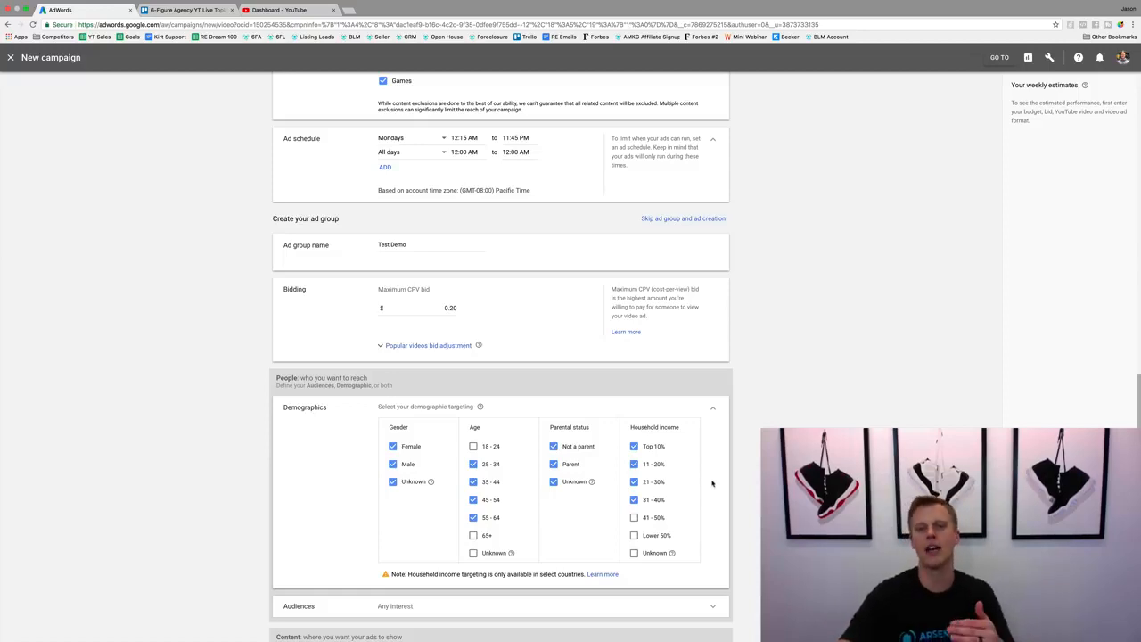
# Examine the Affinity audience options for the ad group and return to the list of all audience types.
pyautogui.scroll(-3, 577, 482)
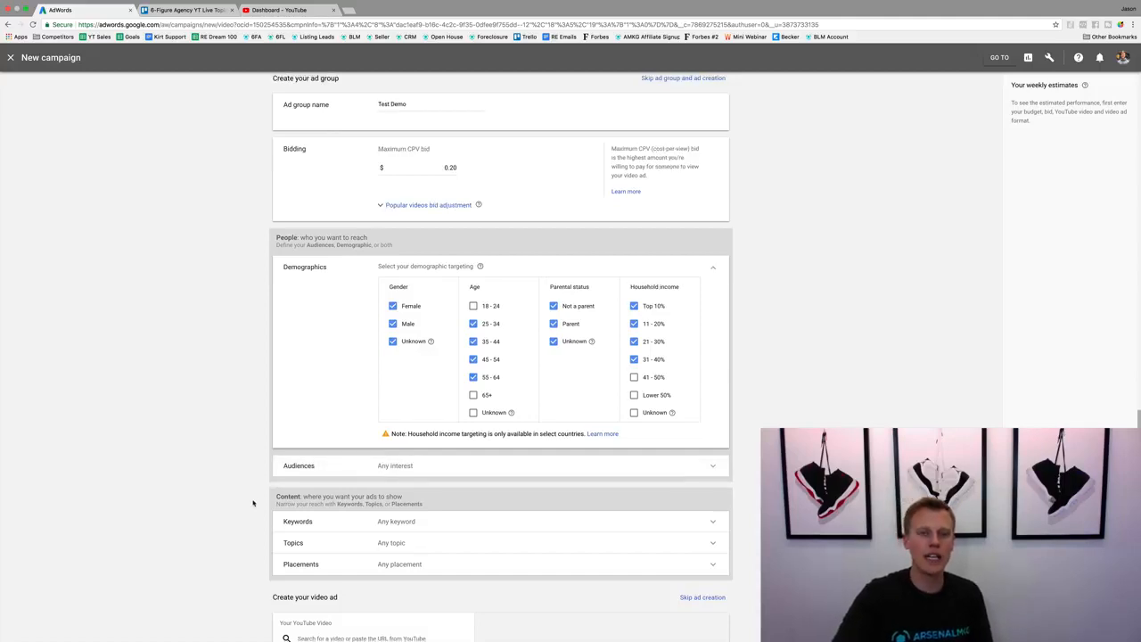
pyautogui.scroll(-4, 259, 494)
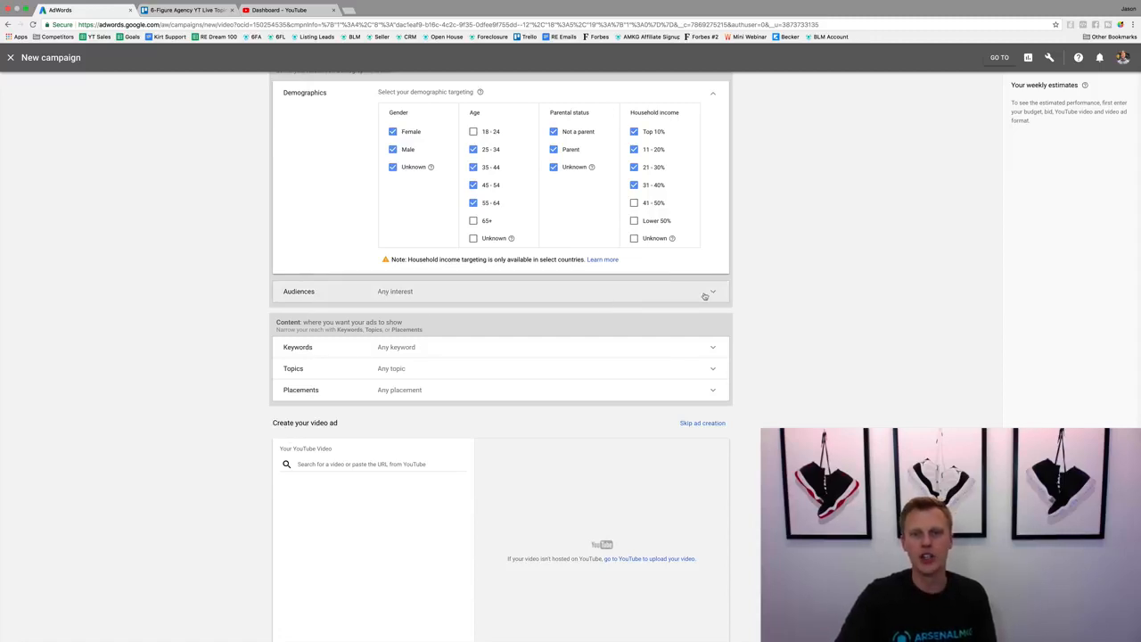
pyautogui.click(319, 294)
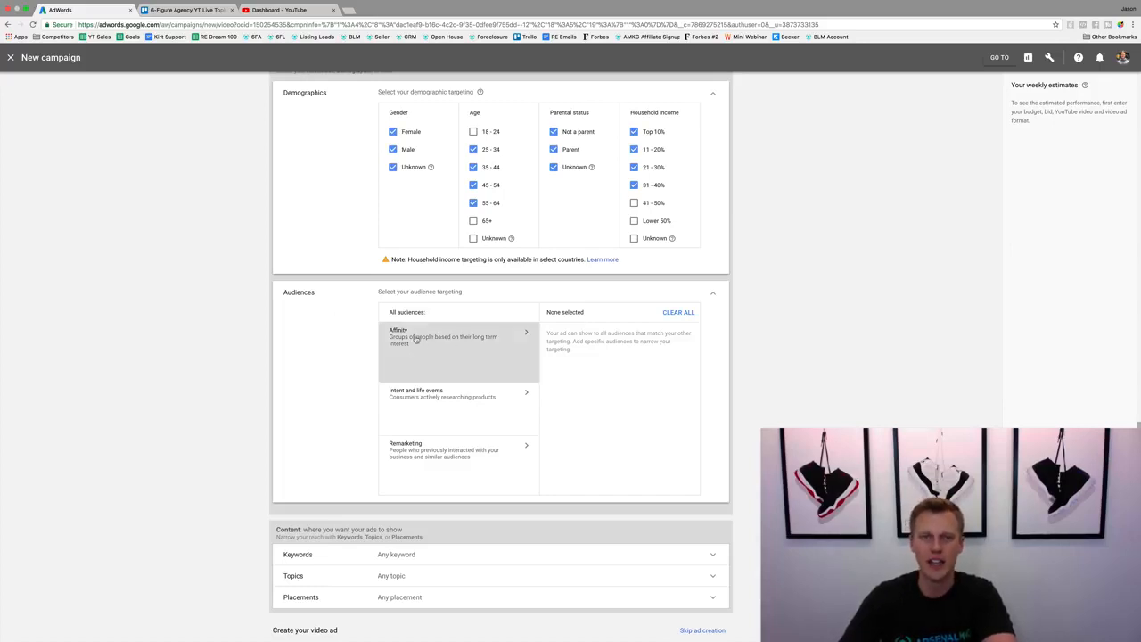
pyautogui.click(472, 339)
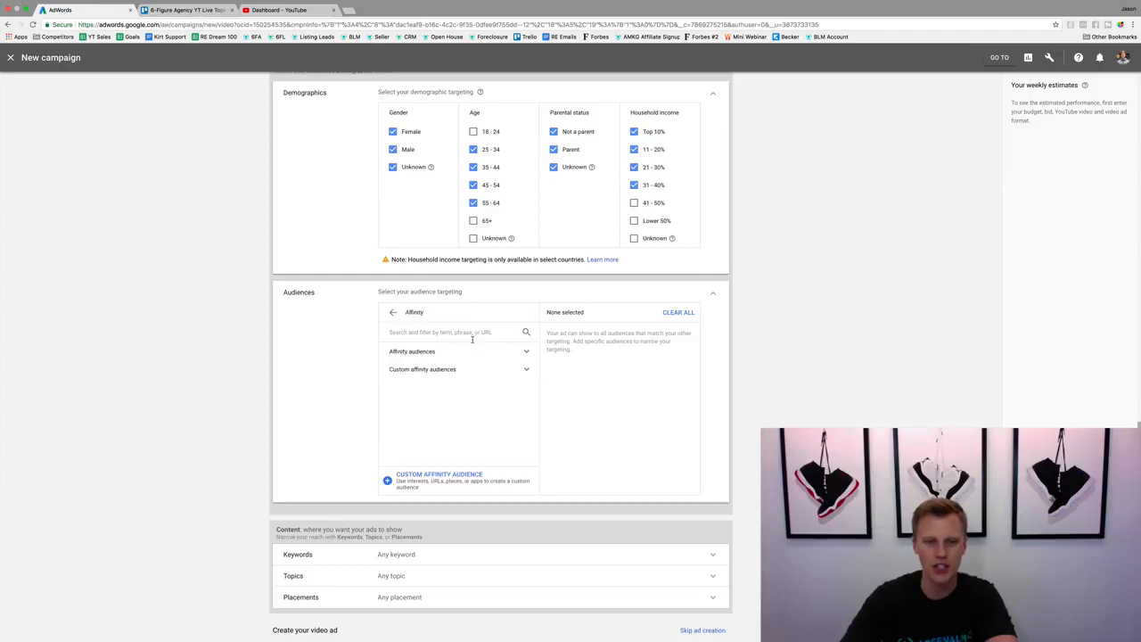
pyautogui.click(393, 312)
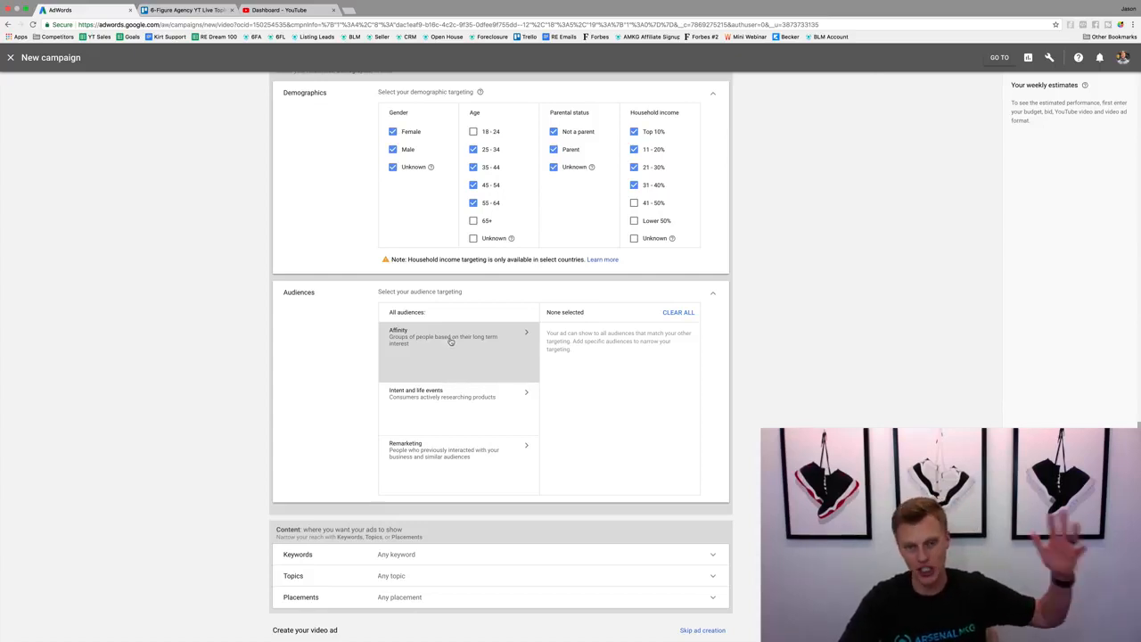
# Look through the in-market audience categories under Intent and life events, and return to all audience types.
pyautogui.click(465, 401)
pyautogui.click(460, 355)
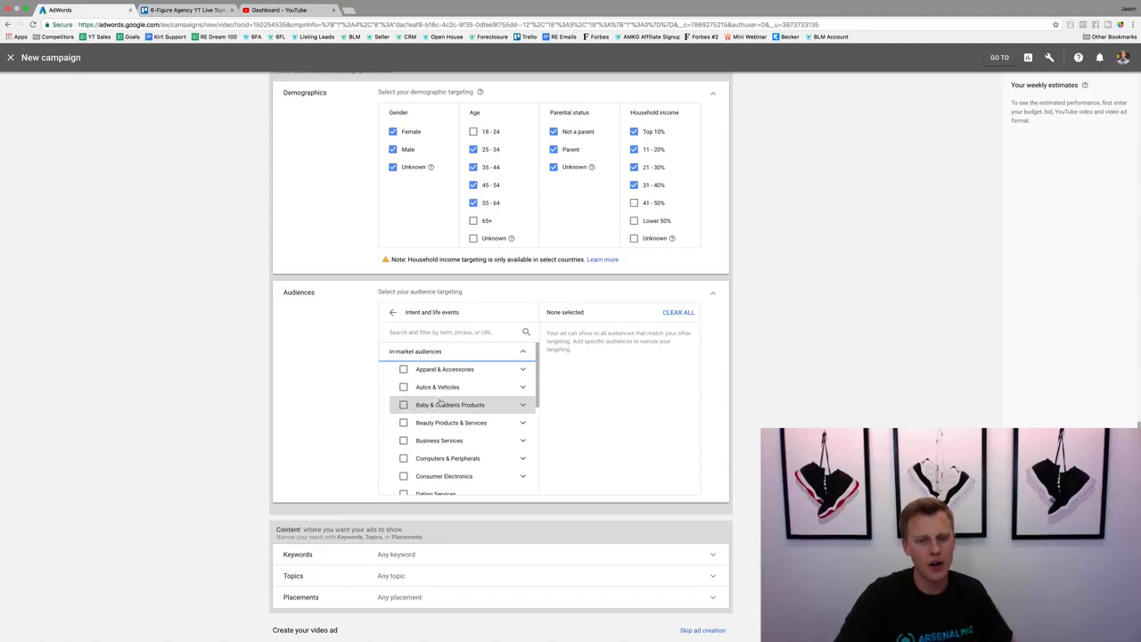
pyautogui.scroll(-1, 453, 440)
pyautogui.scroll(-3, 454, 440)
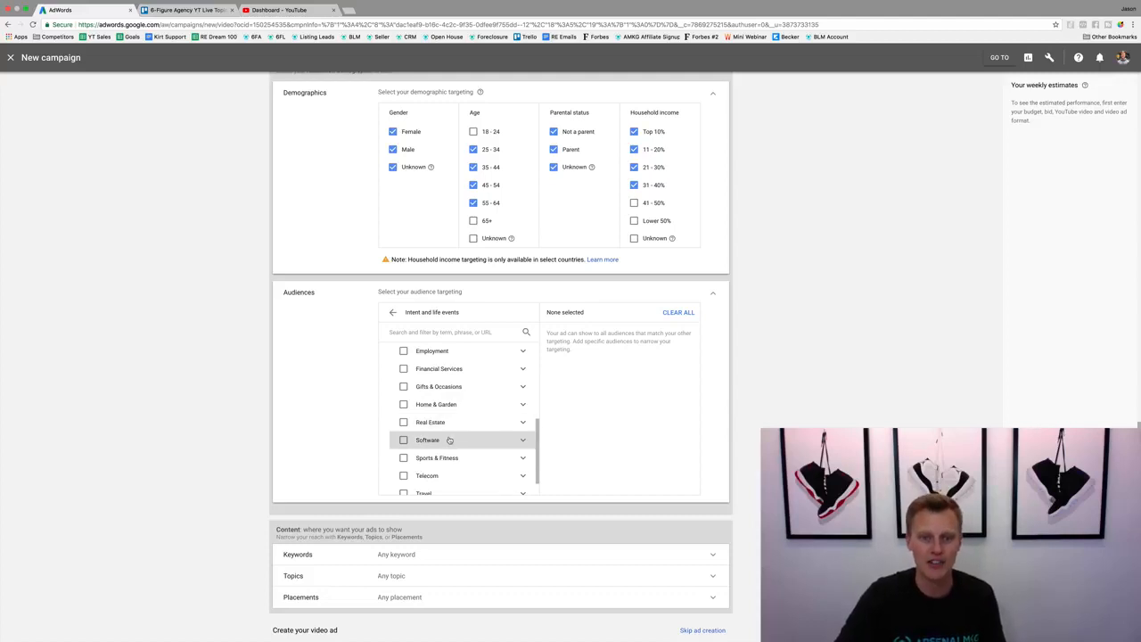
pyautogui.scroll(-1, 450, 439)
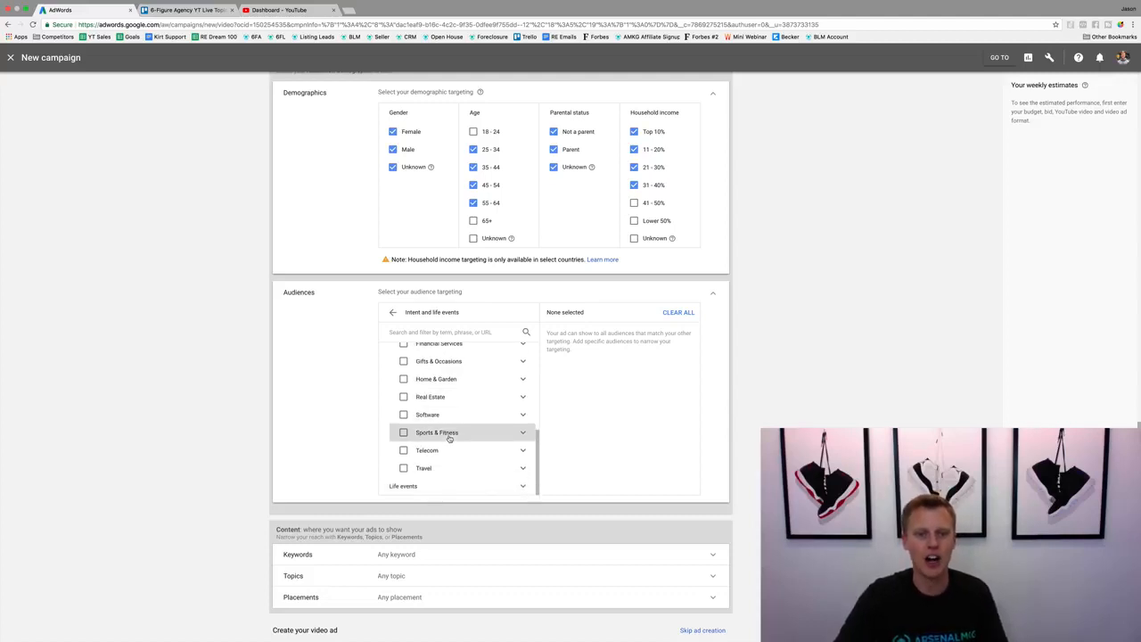
pyautogui.click(392, 312)
# Review the similar audiences available under Remarketing without selecting any, and collapse the audience targeting.
pyautogui.click(429, 443)
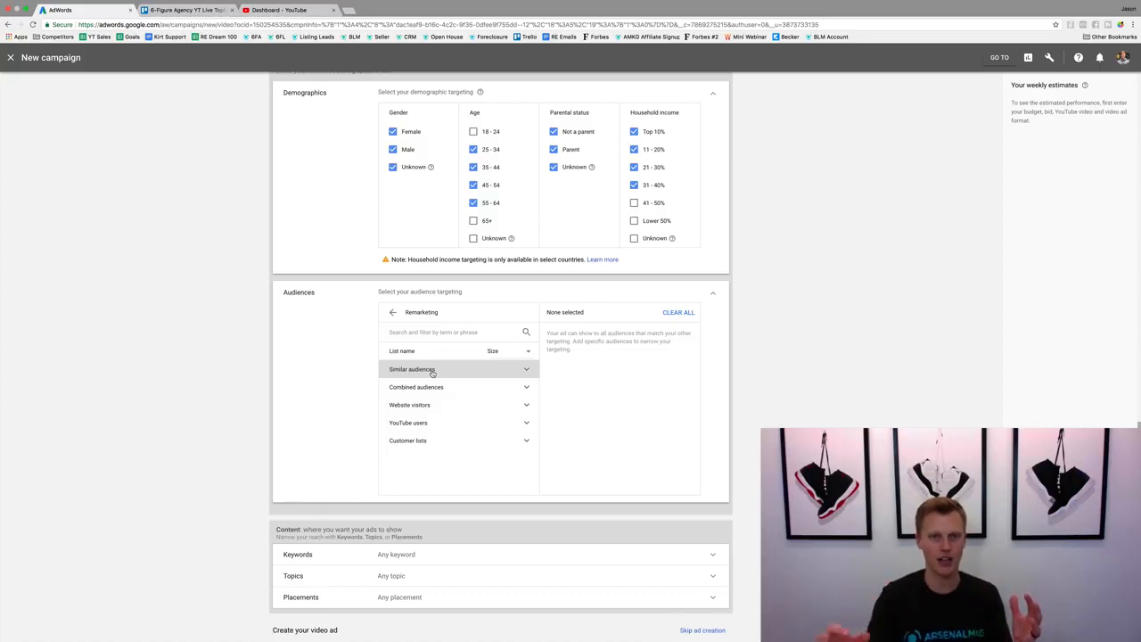
pyautogui.click(432, 372)
pyautogui.scroll(-5, 430, 392)
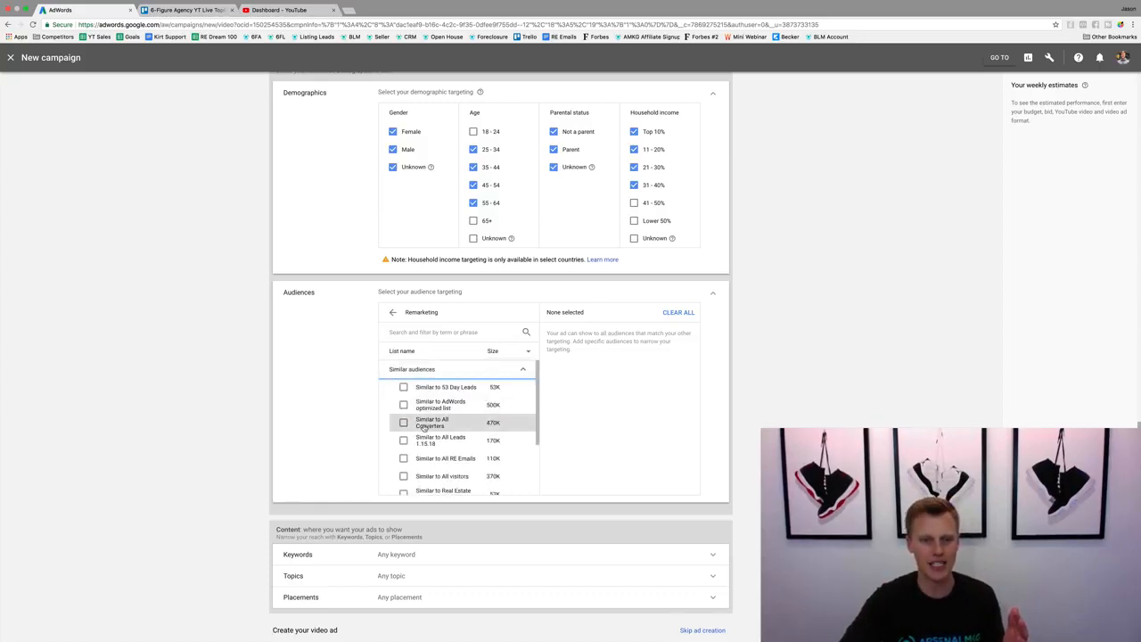
pyautogui.scroll(5, 430, 425)
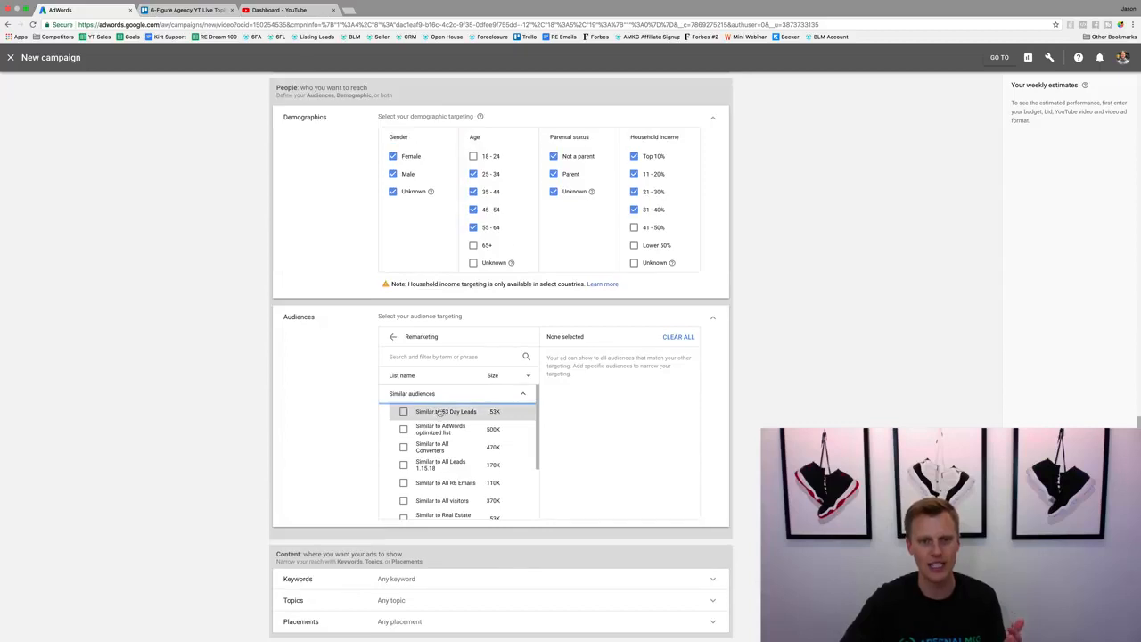
pyautogui.scroll(-2, 335, 440)
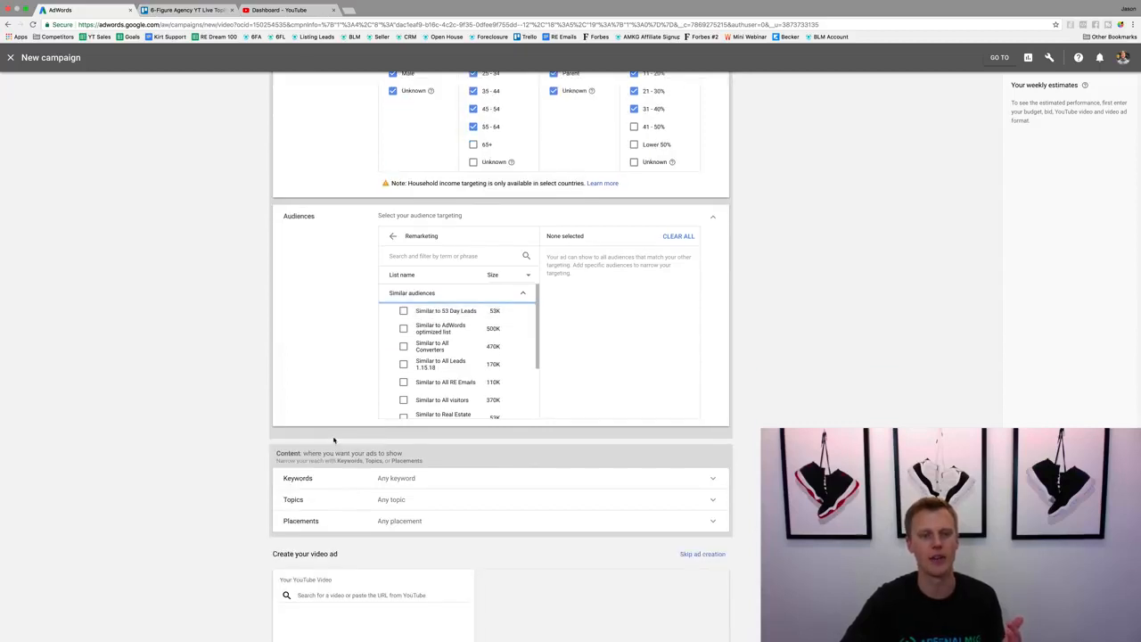
pyautogui.click(392, 235)
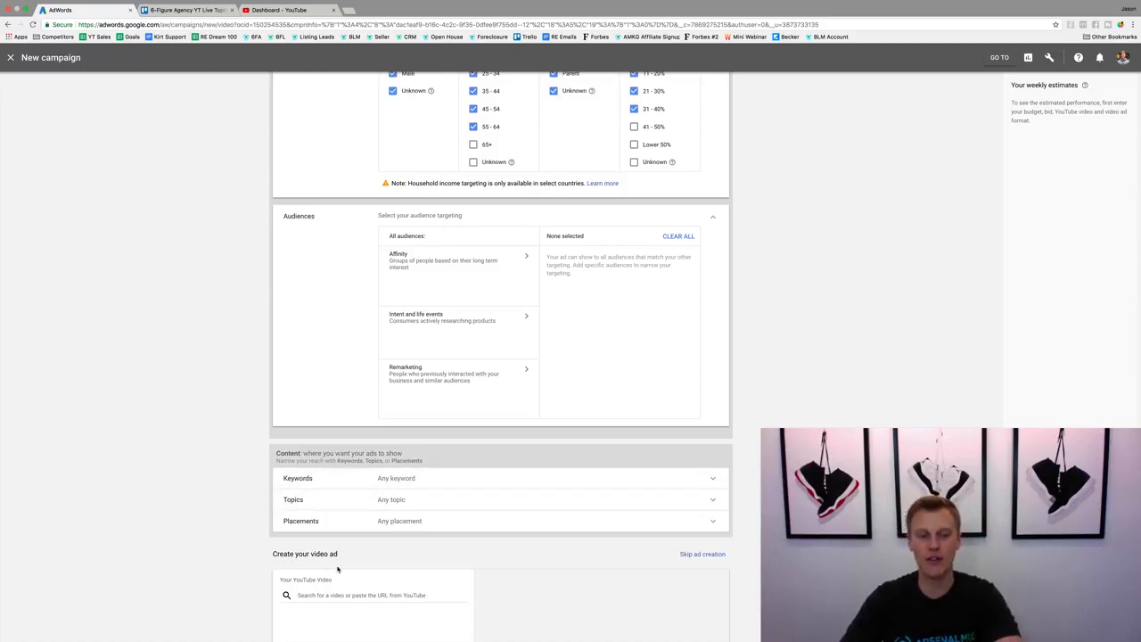
pyautogui.click(713, 218)
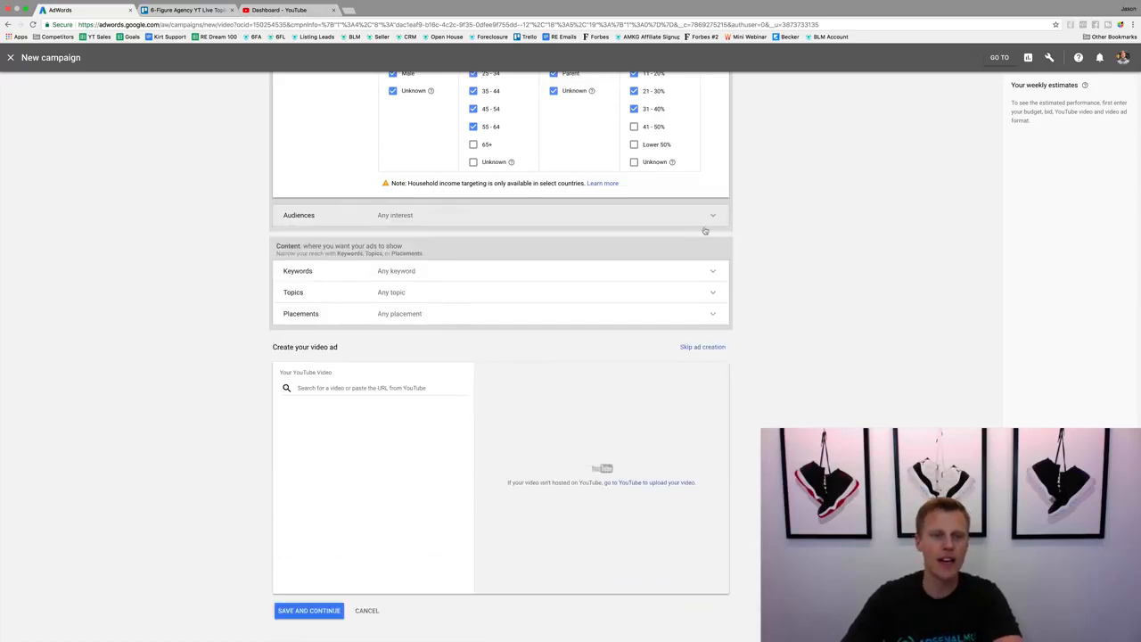
# Add the targeting keywords "basketball shoes", "kobe basketball shoes" and "lebron" to the ad group, one per line.
pyautogui.click(408, 271)
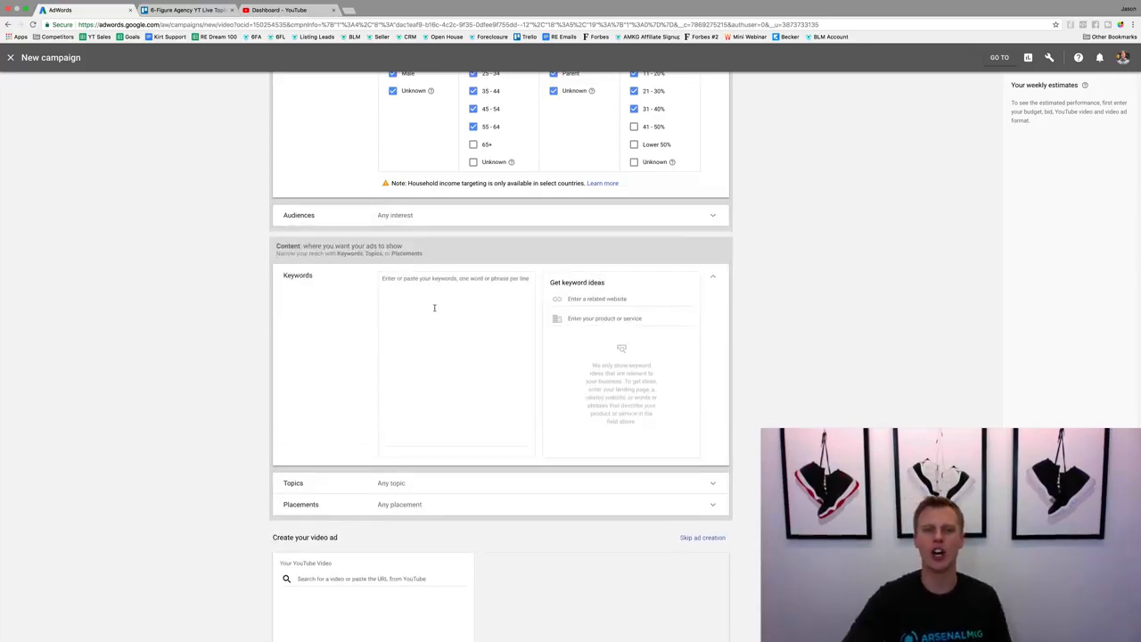
pyautogui.click(436, 295)
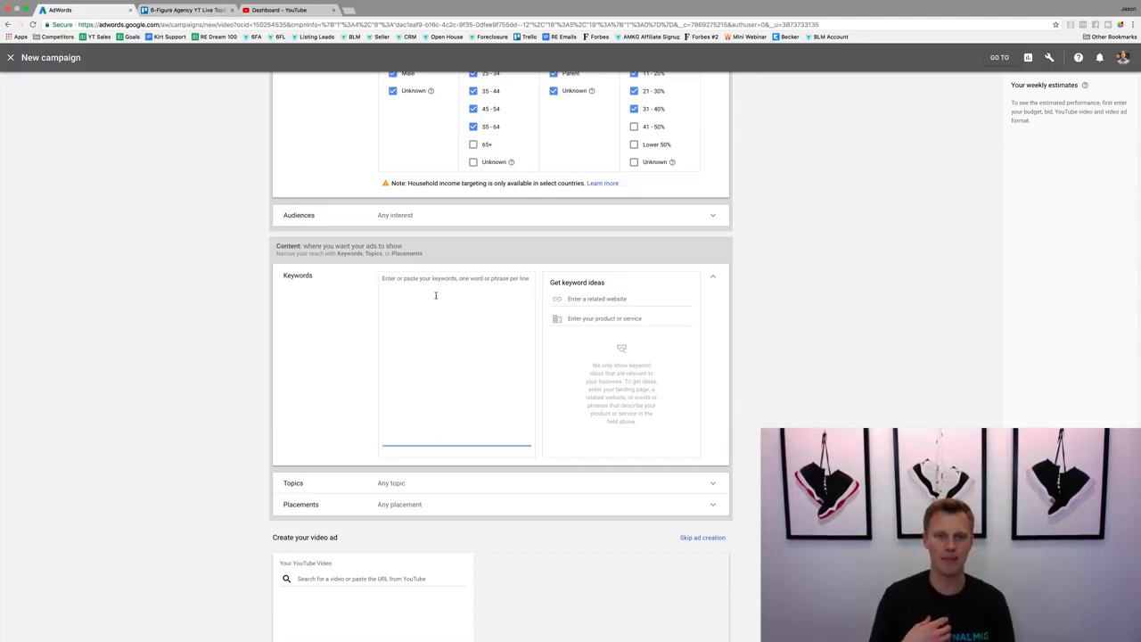
pyautogui.write('basketb')
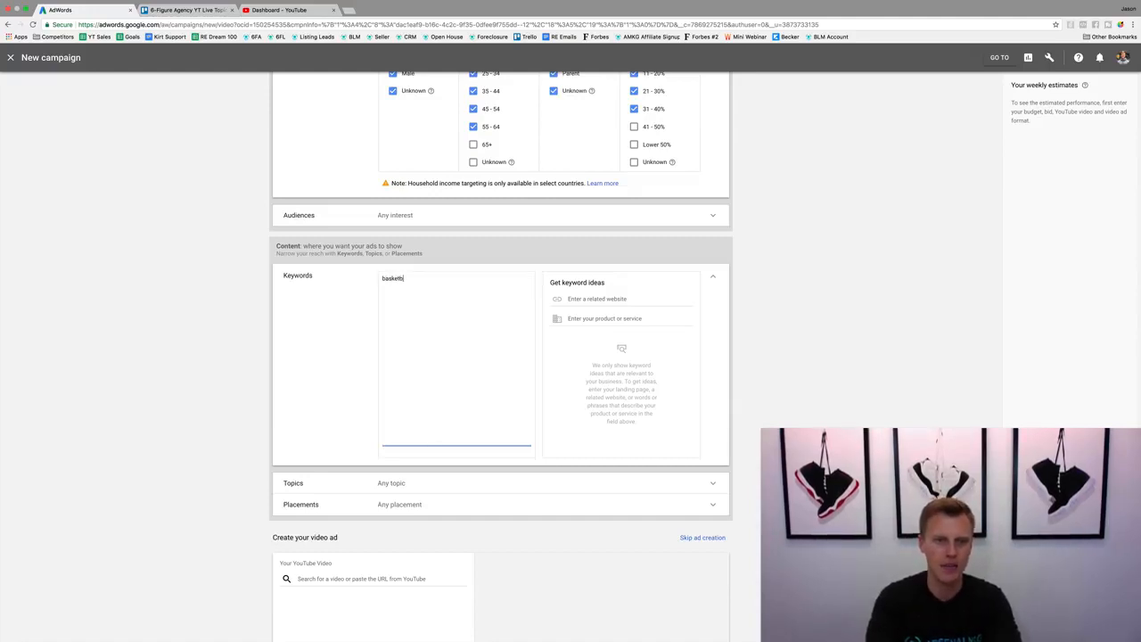
pyautogui.write('all shoes ')
pyautogui.write('kob')
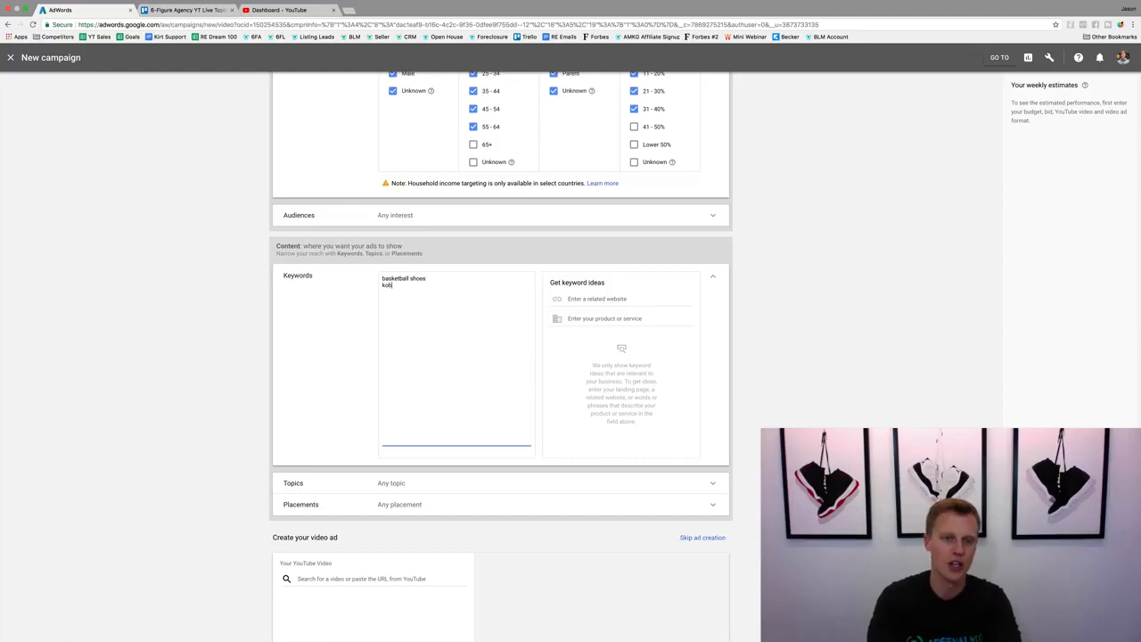
pyautogui.write('e basketball shoe')
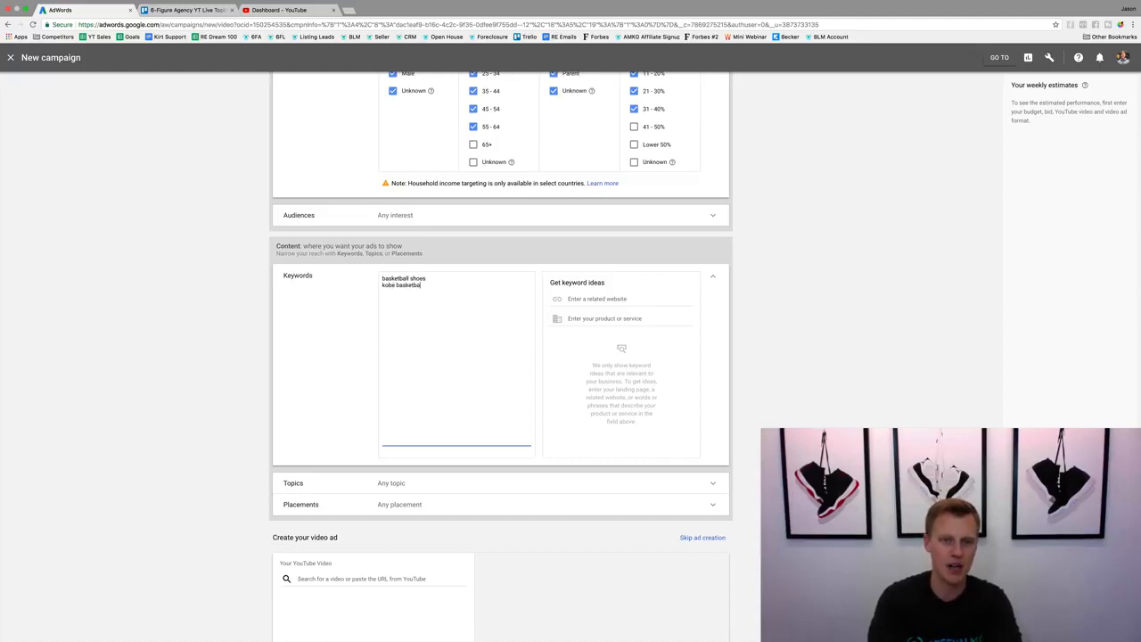
pyautogui.write('s ')
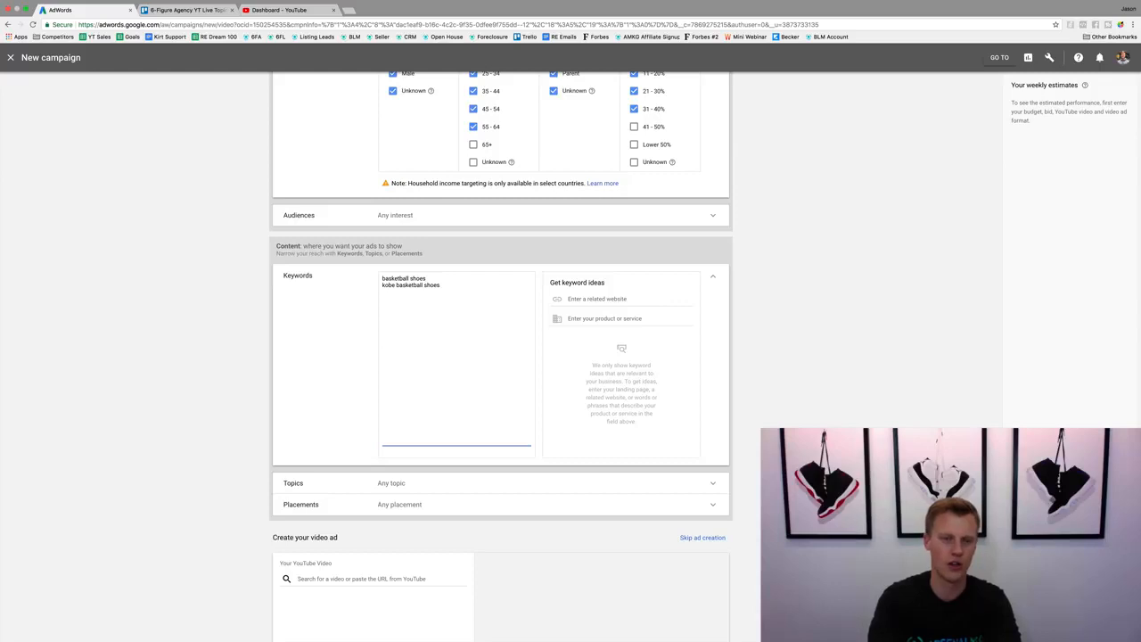
pyautogui.write('lebron')
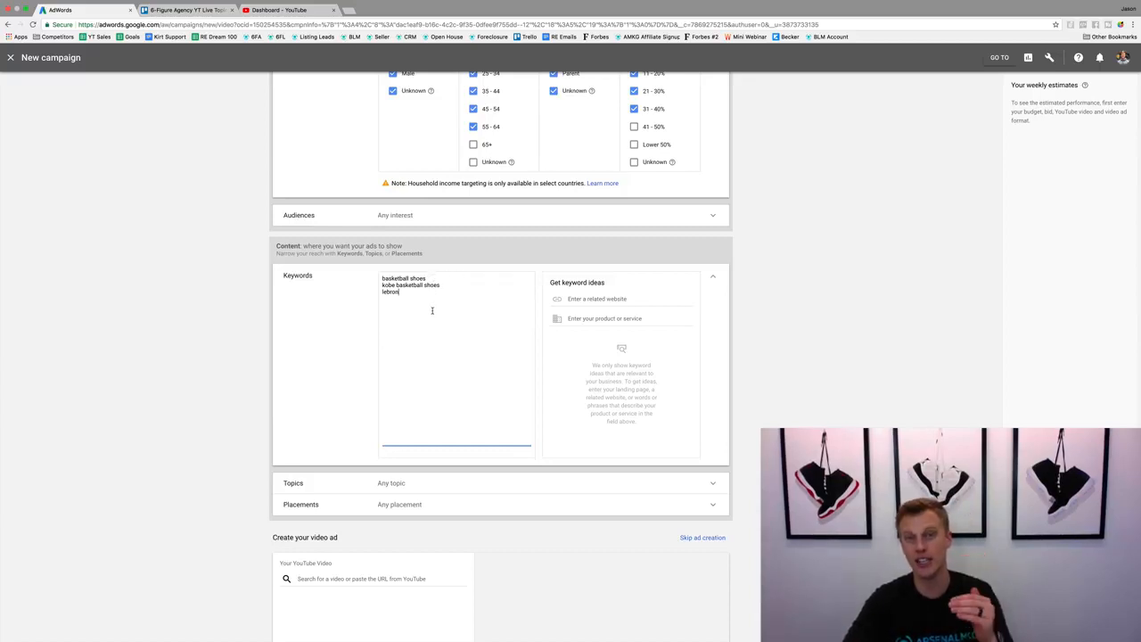
pyautogui.moveTo(428, 279); pyautogui.dragTo(382, 282)
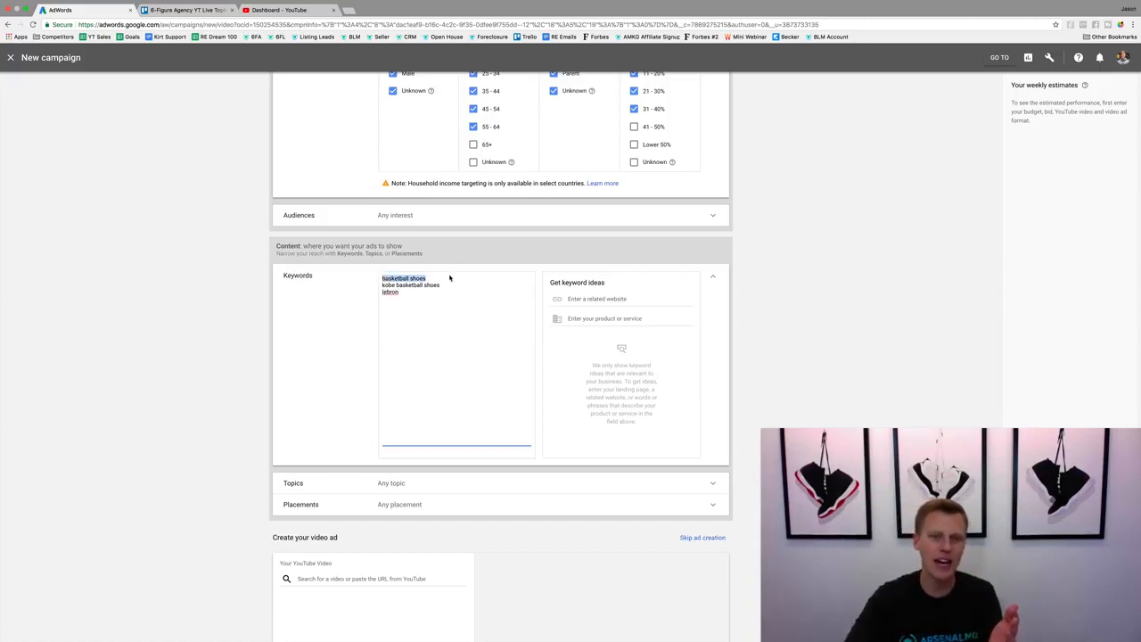
pyautogui.click(609, 299)
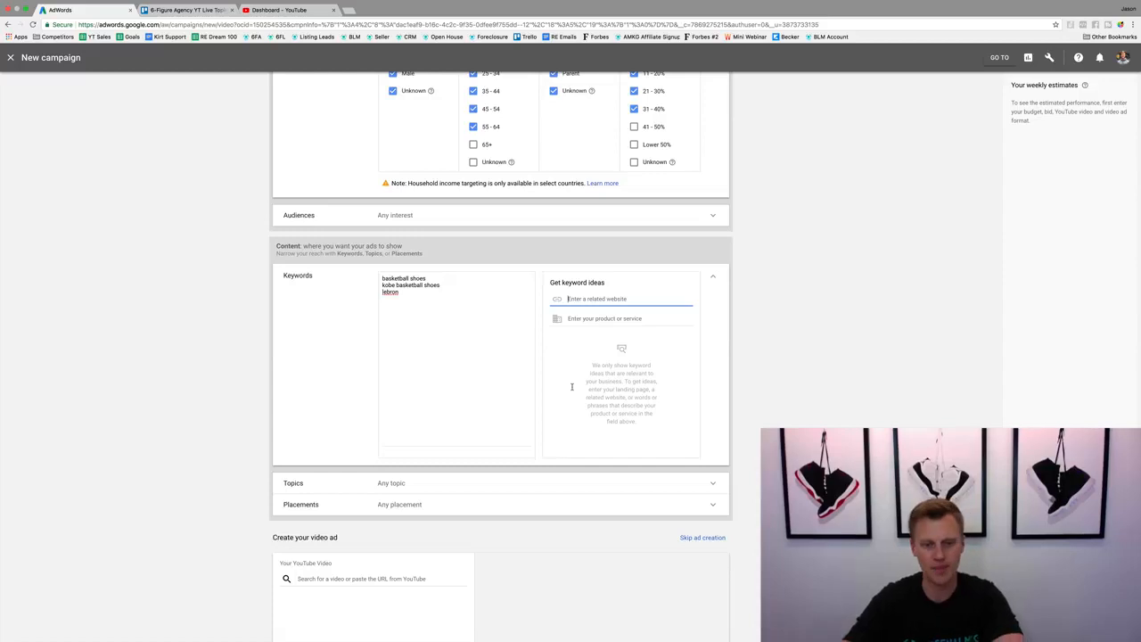
# Examine the topic targeting categories alongside the keywords, and reopen the audience targeting options.
pyautogui.click(427, 484)
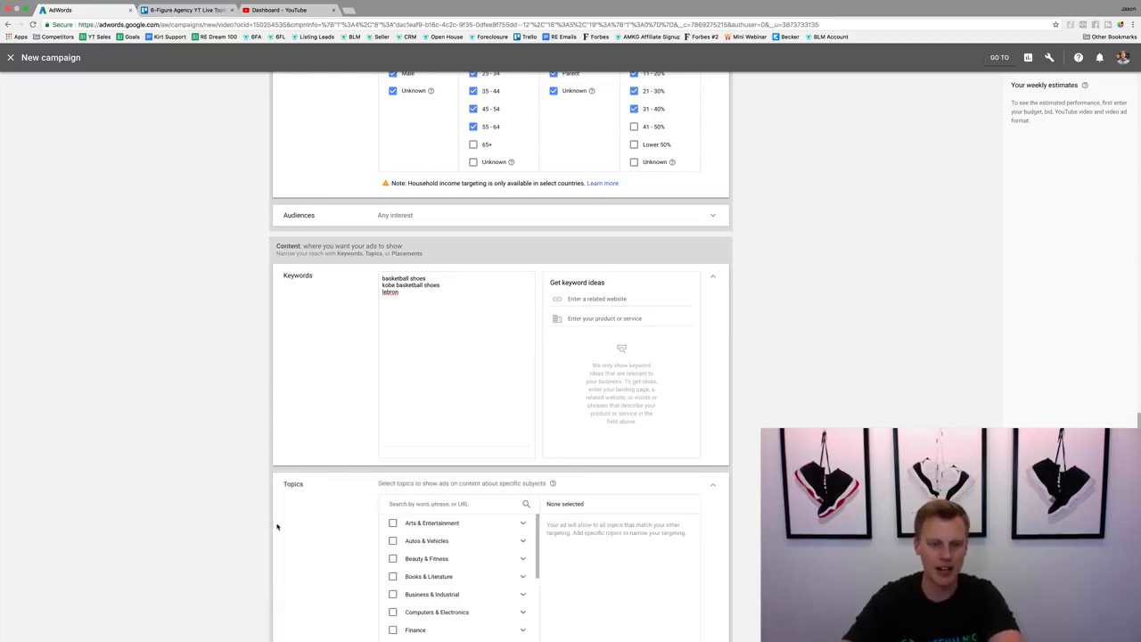
pyautogui.scroll(-2, 277, 526)
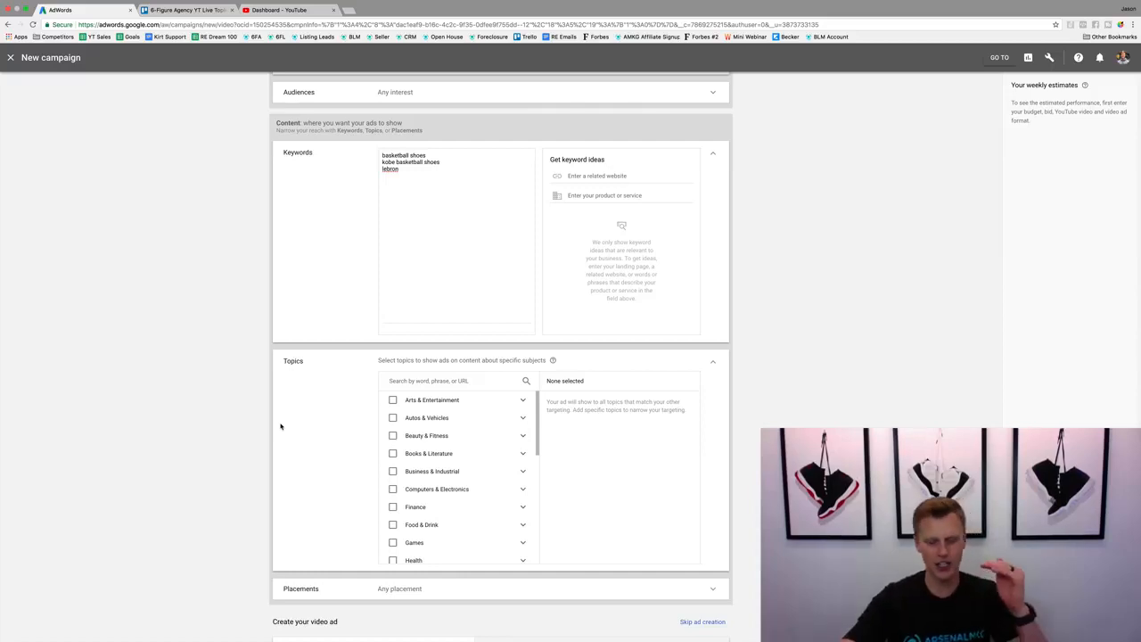
pyautogui.scroll(1, 333, 247)
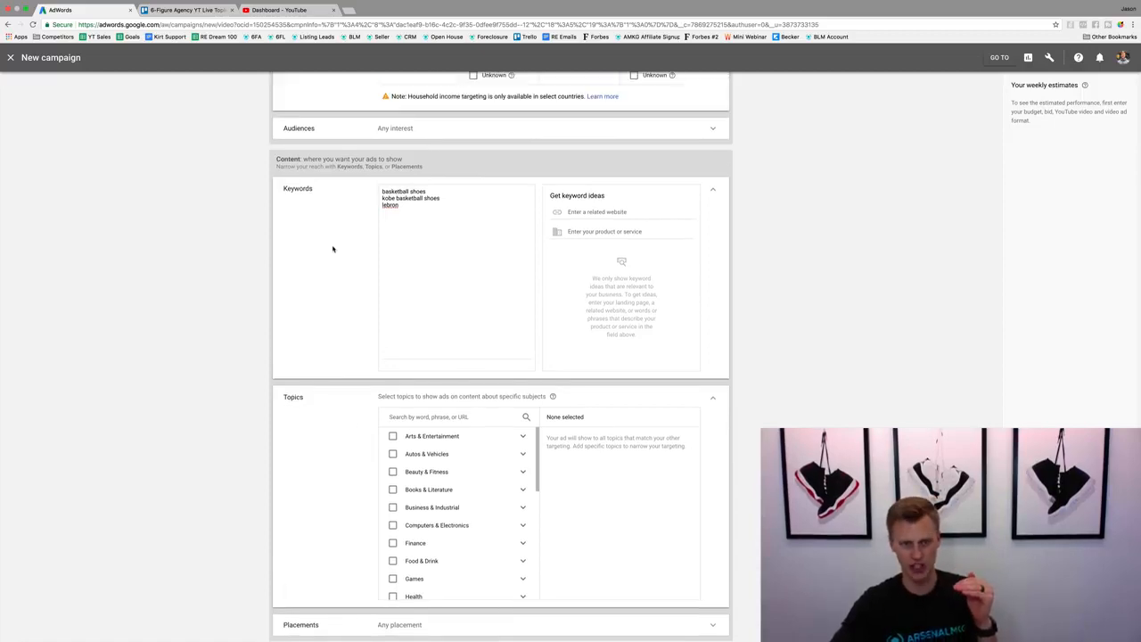
pyautogui.click(346, 130)
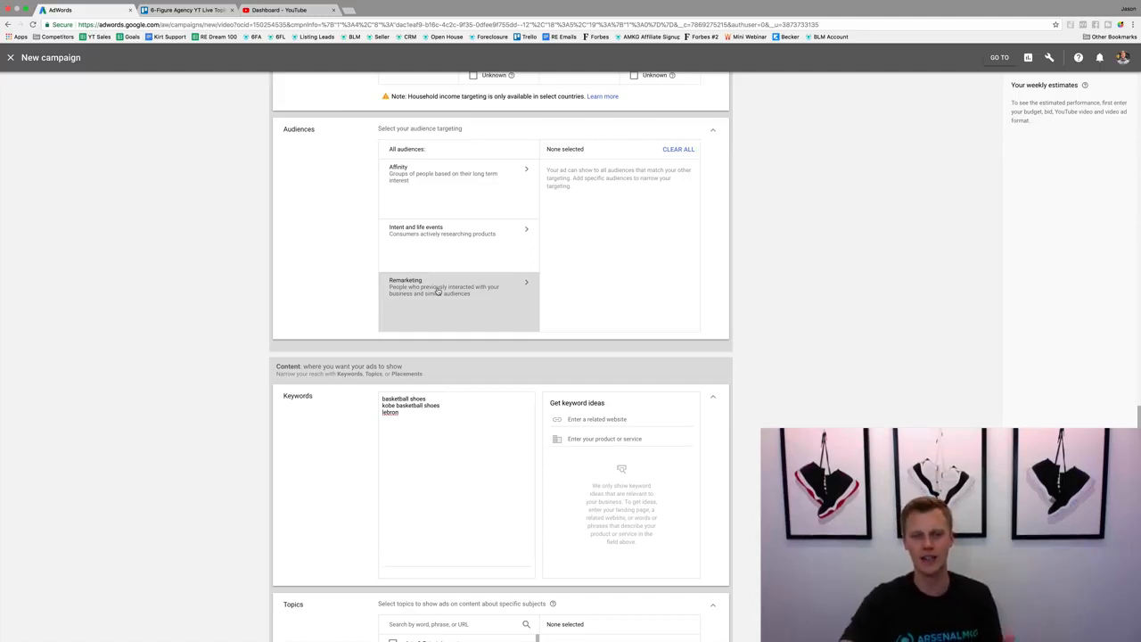
# Review the ad group's audience types, entered keywords and the full list of topic categories without selecting any.
pyautogui.scroll(-3, 364, 298)
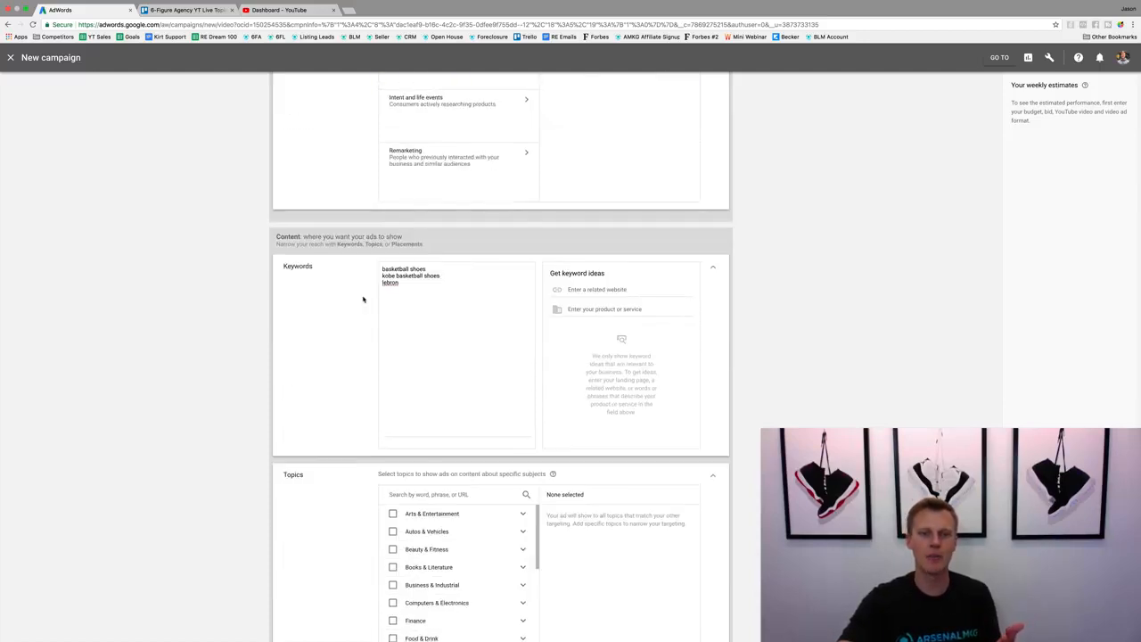
pyautogui.scroll(2, 341, 329)
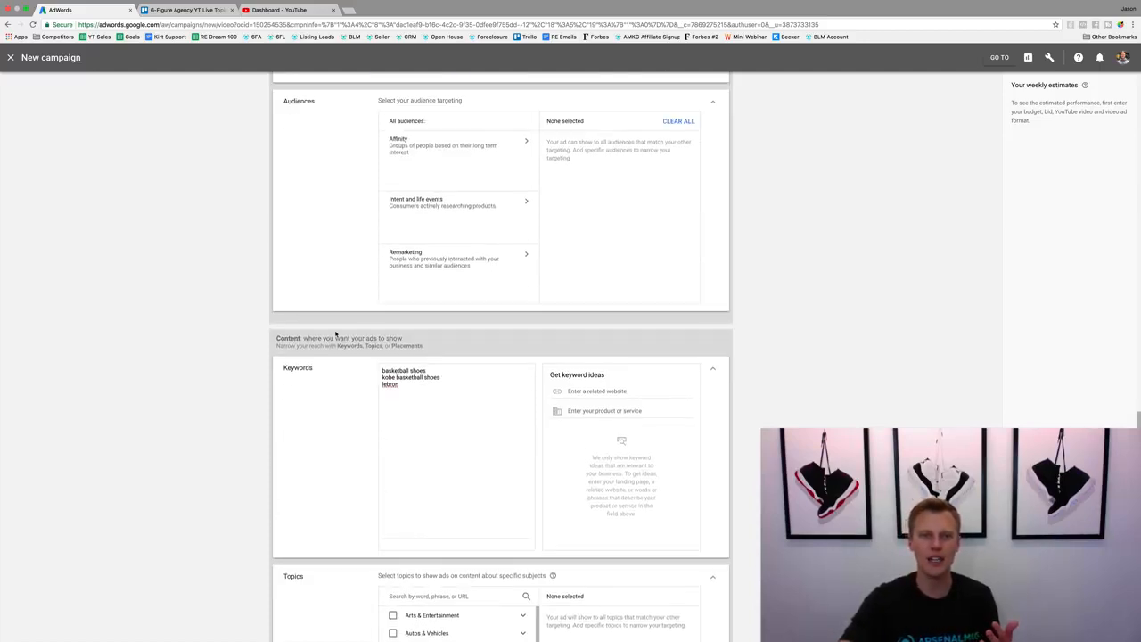
pyautogui.scroll(-6, 341, 366)
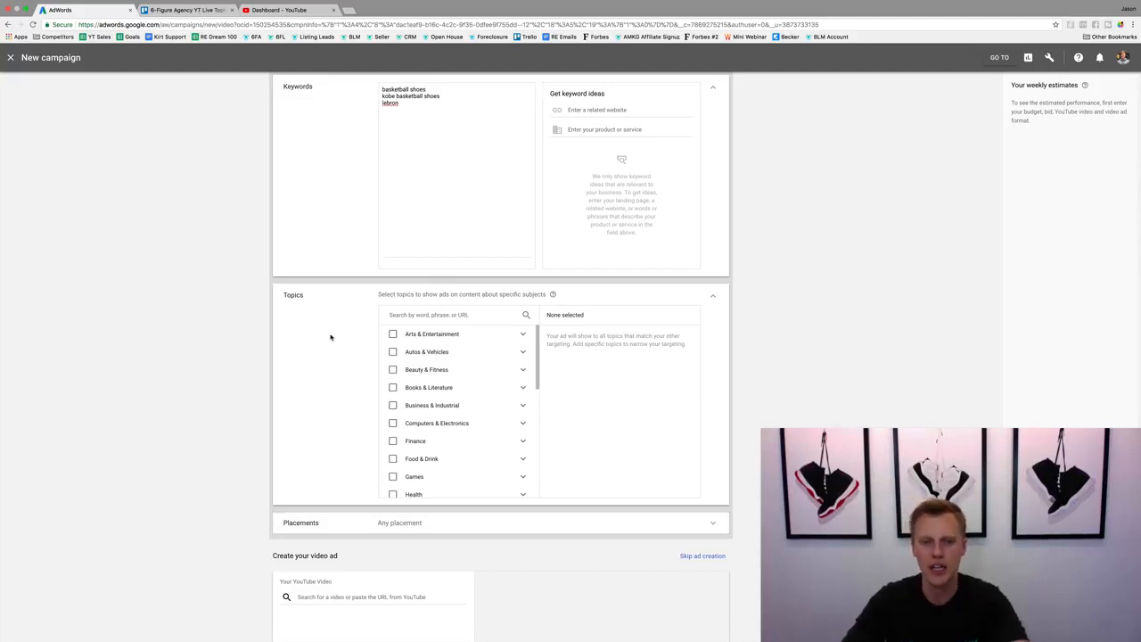
pyautogui.scroll(-2, 407, 367)
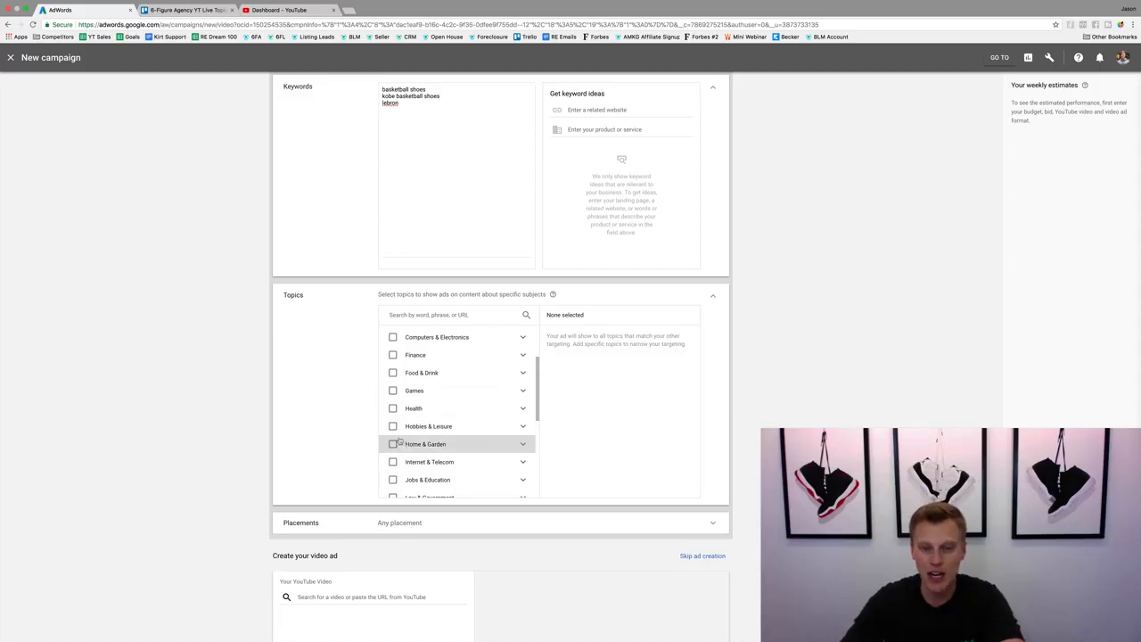
pyautogui.scroll(-8, 393, 466)
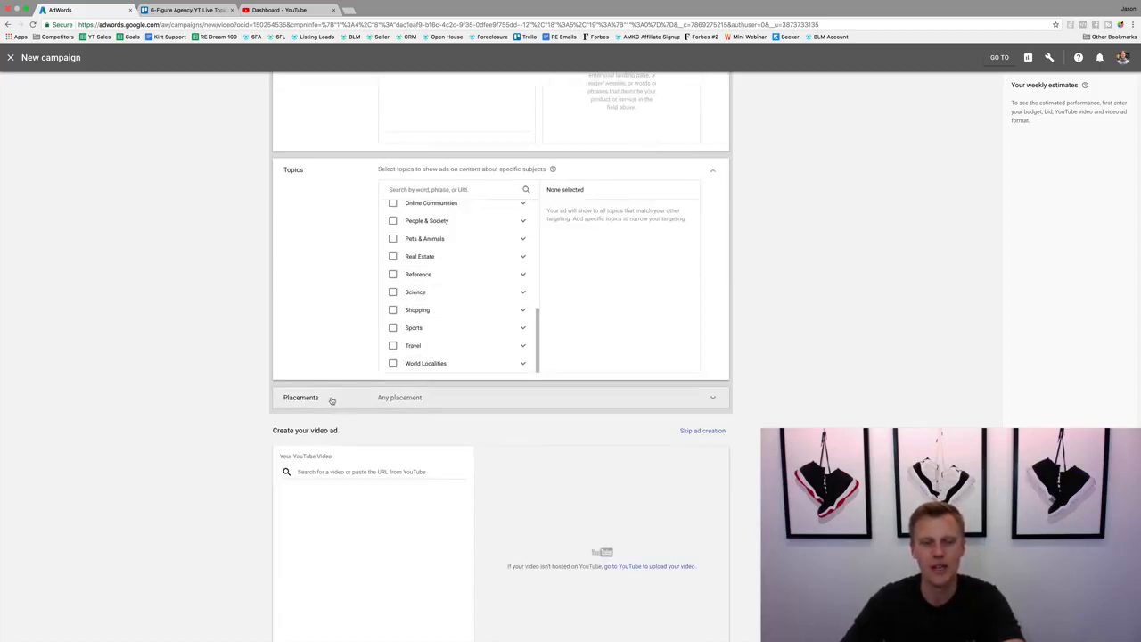
pyautogui.scroll(2, 346, 352)
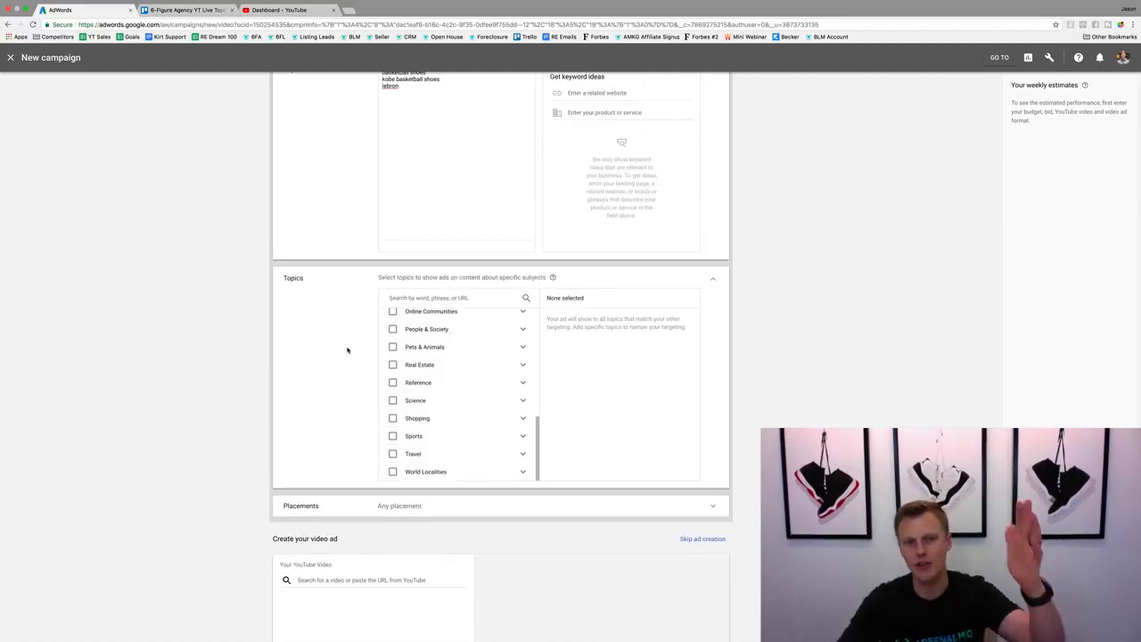
pyautogui.scroll(4, 357, 308)
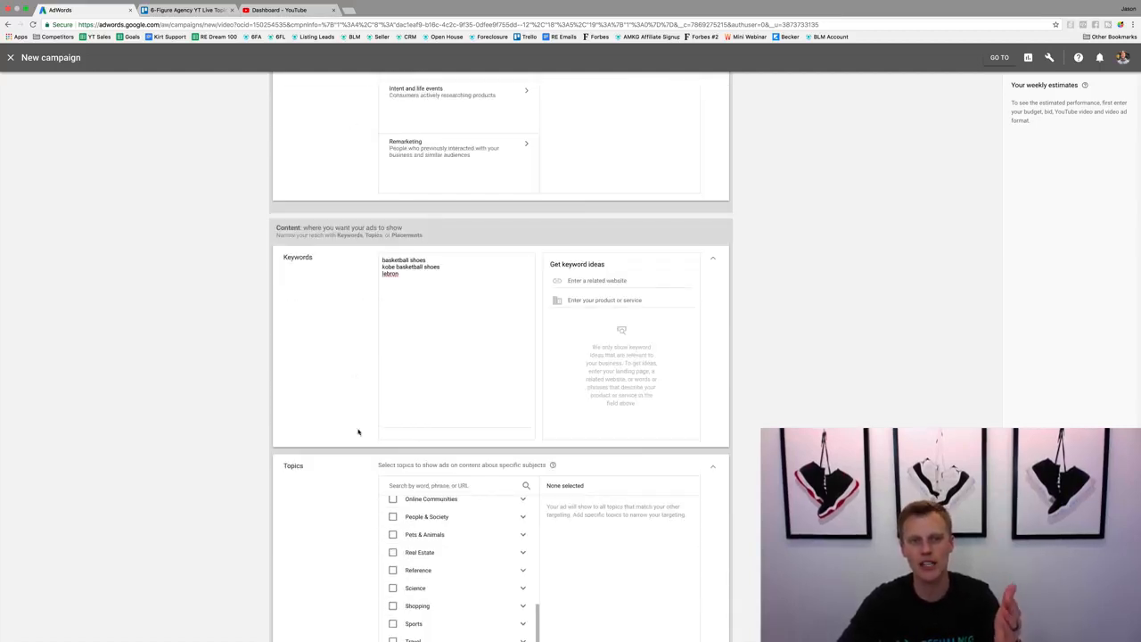
pyautogui.scroll(-5, 359, 458)
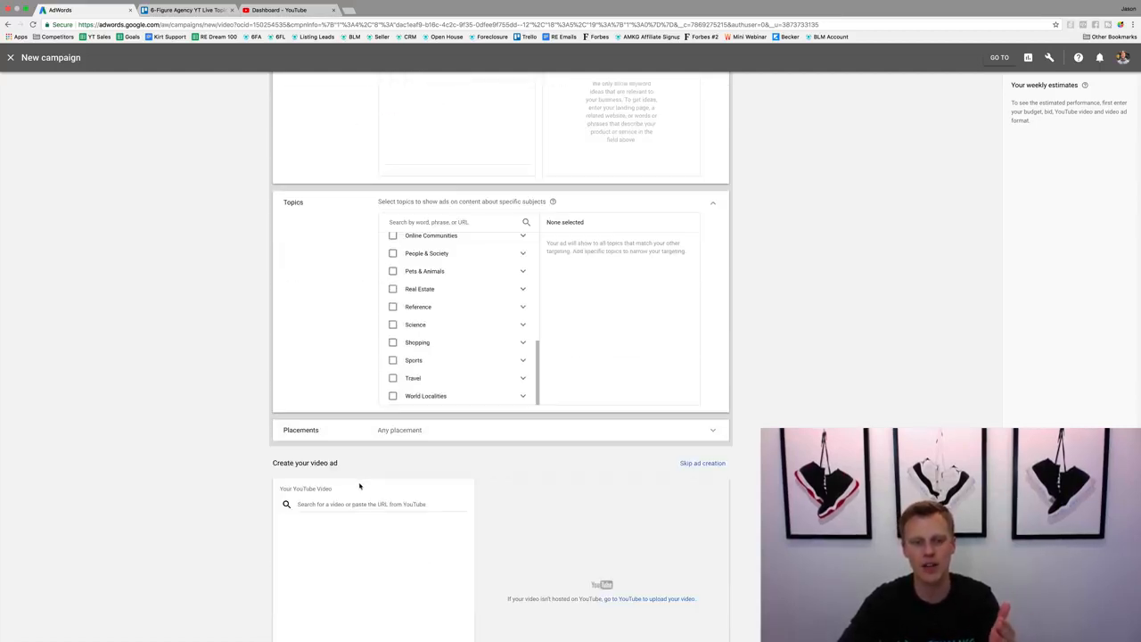
# Expand the placement targeting, look into the YouTube channels category, and return to the list of placement types.
pyautogui.click(365, 437)
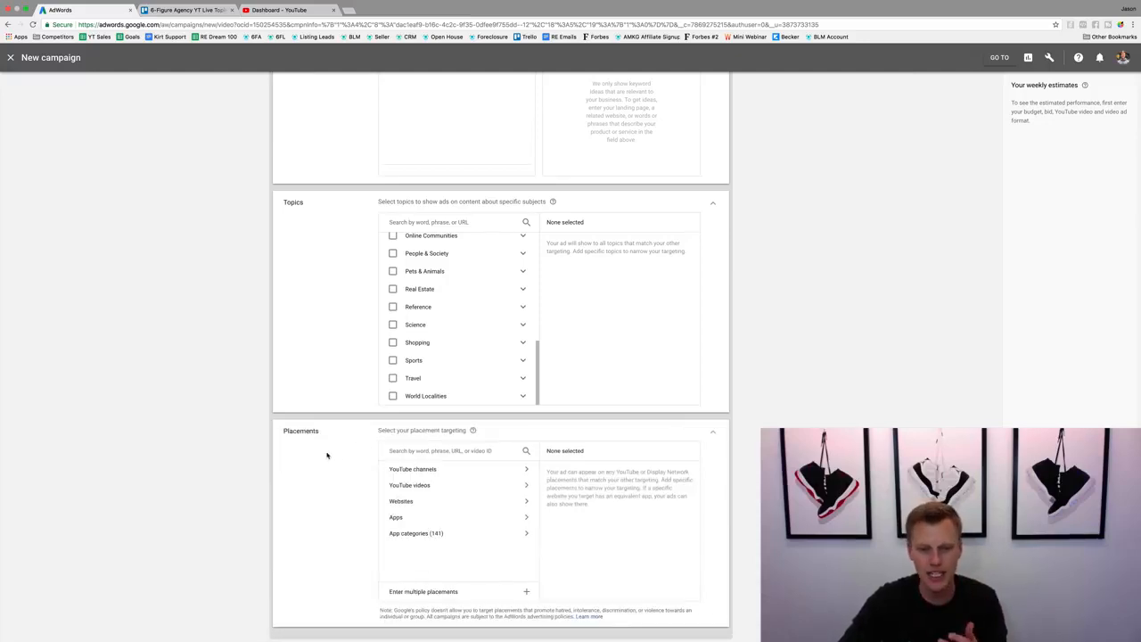
pyautogui.scroll(-2, 327, 455)
pyautogui.scroll(-3, 326, 454)
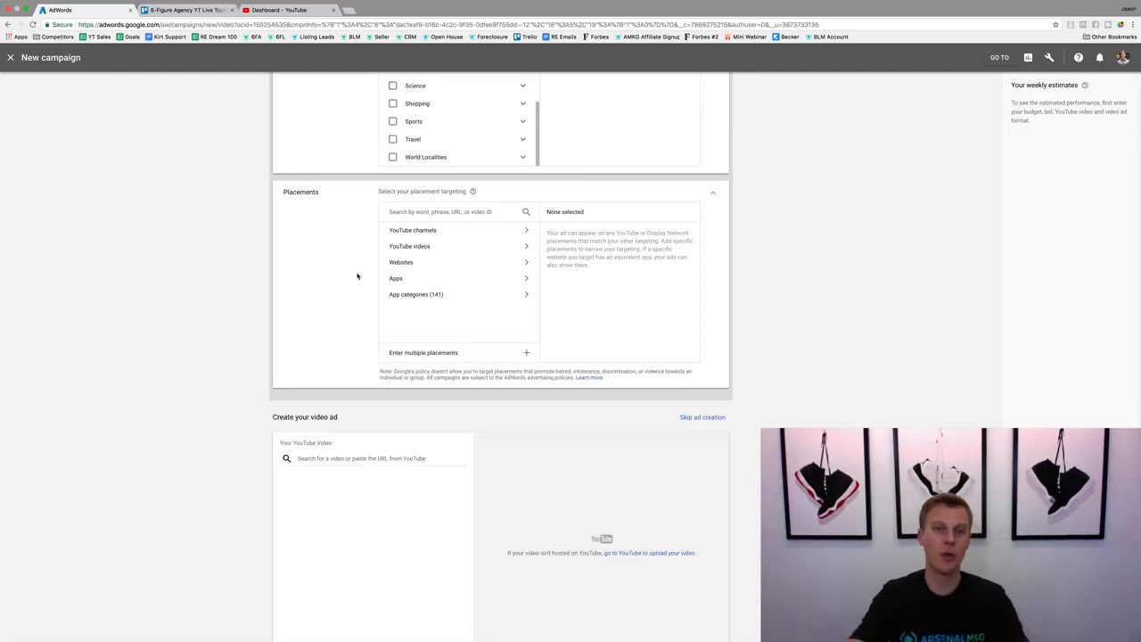
pyautogui.click(413, 231)
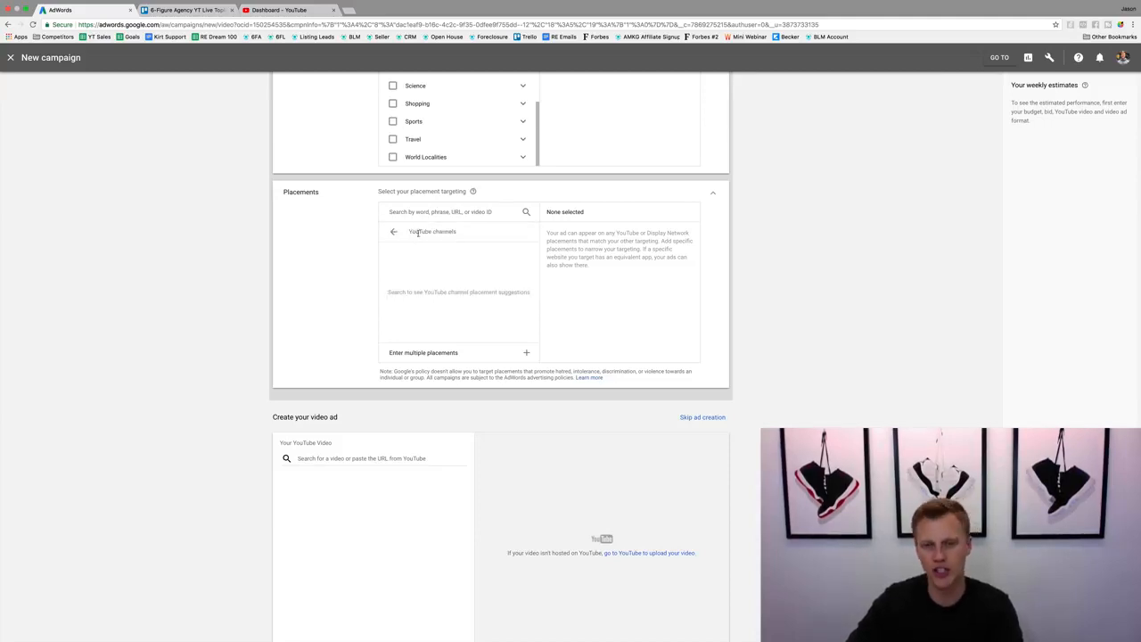
pyautogui.click(393, 231)
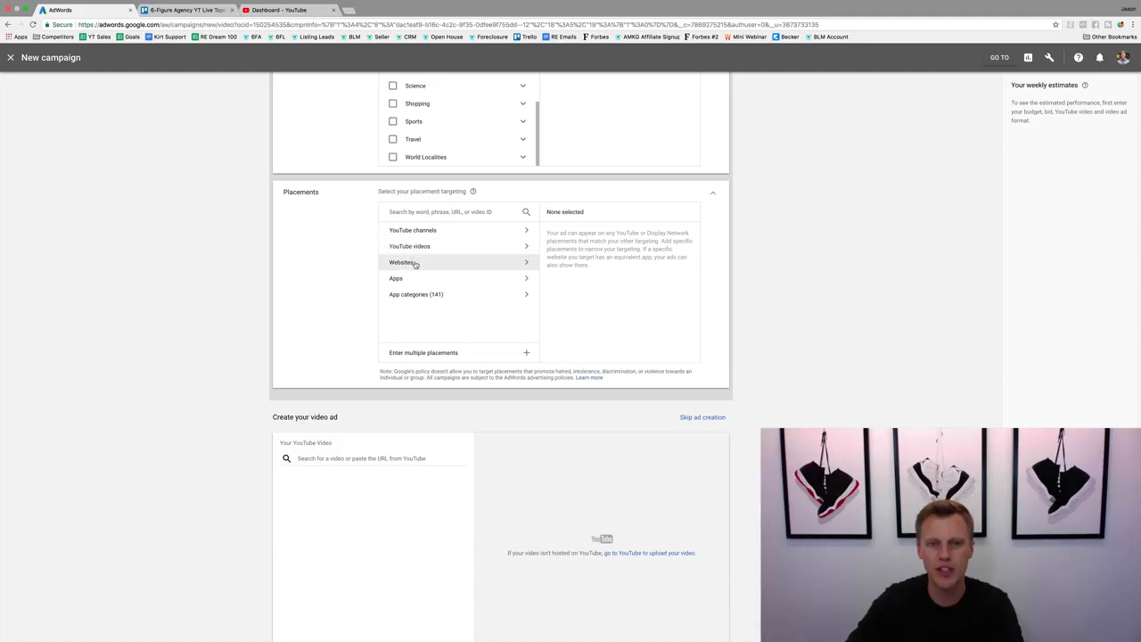
# Search the placements for "basketball shoes" and open the matching YouTube videos.
pyautogui.click(419, 214)
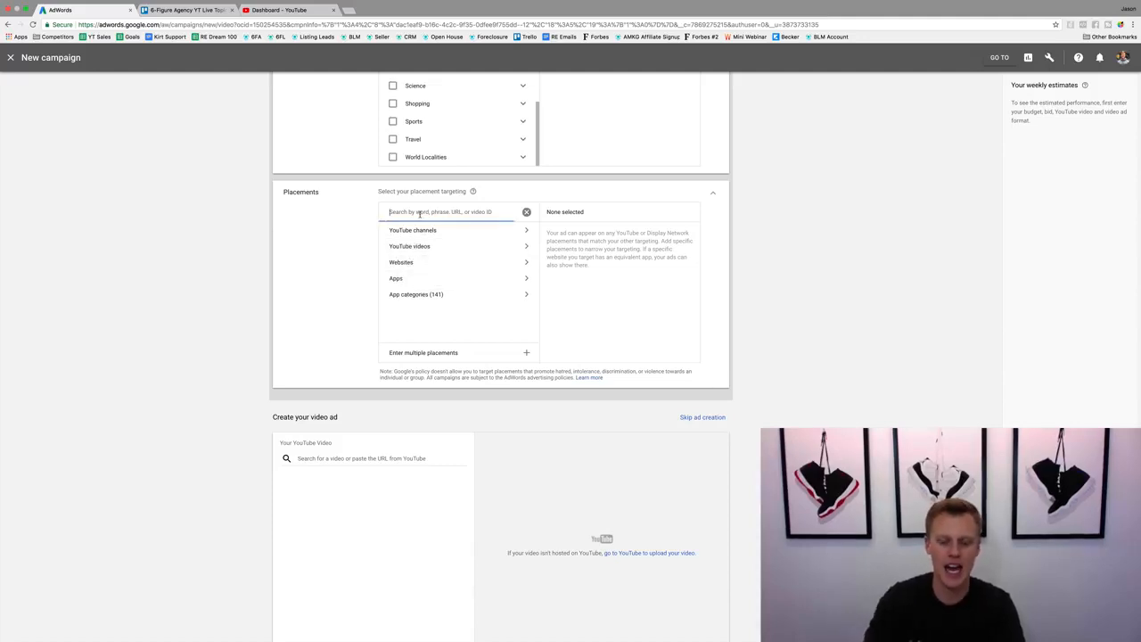
pyautogui.write('basketball')
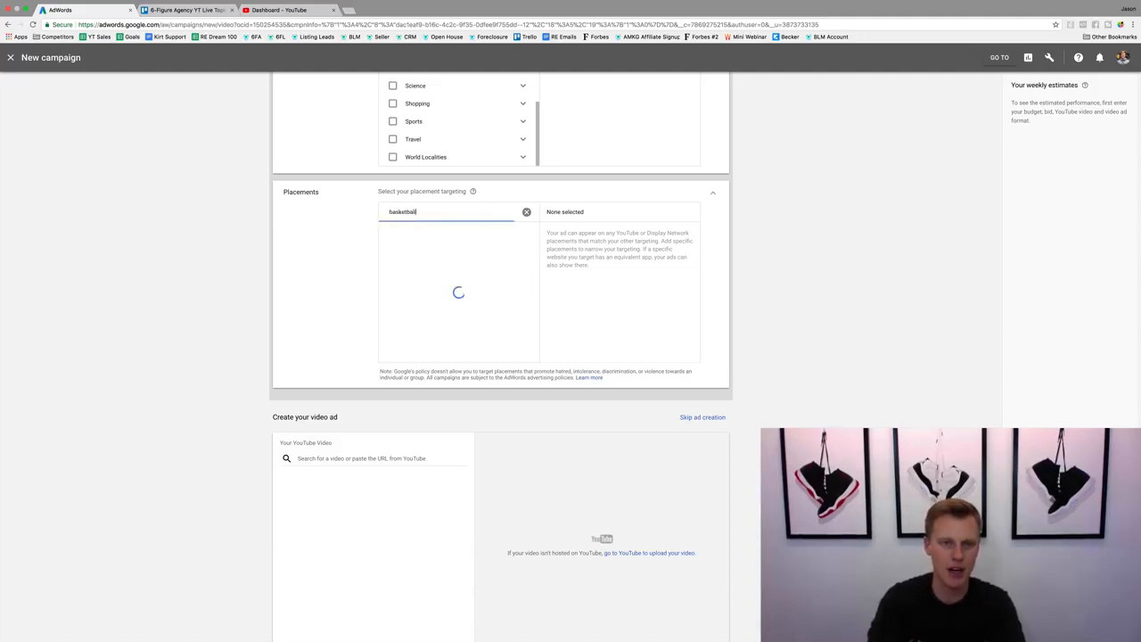
pyautogui.write(' shoes')
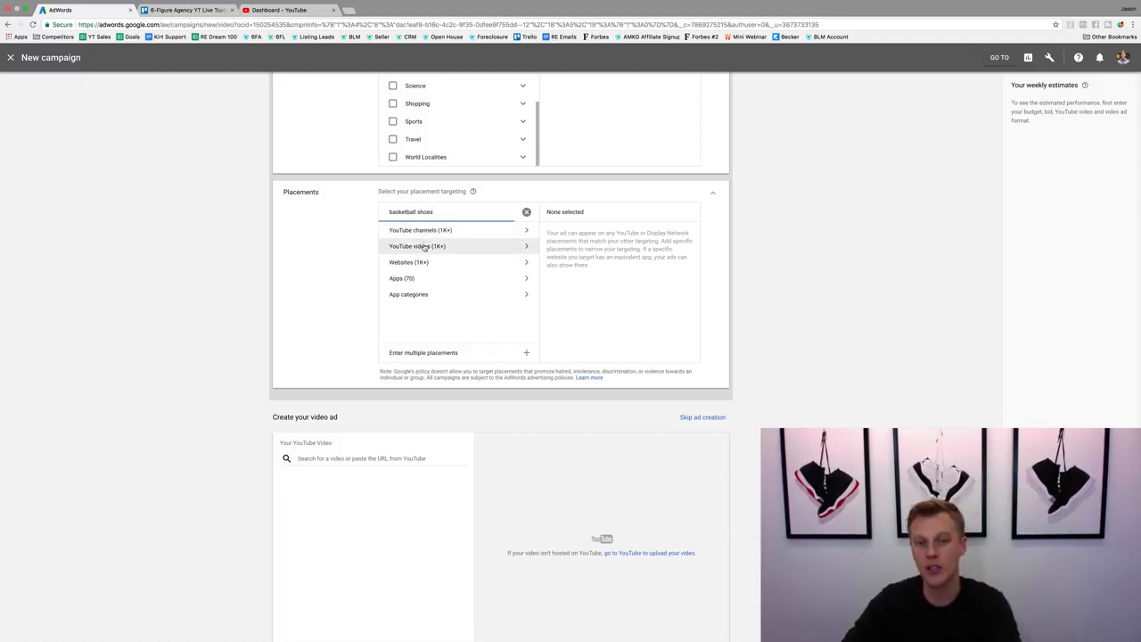
pyautogui.click(425, 246)
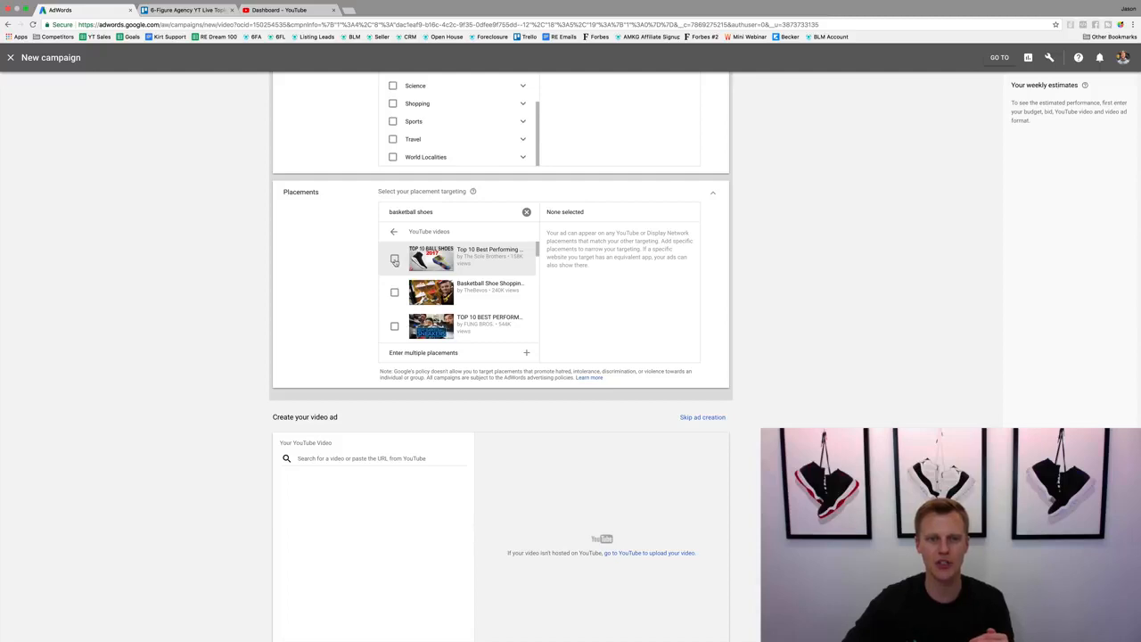
# Add eight basketball shoe videos as placements: the first five results plus Basketball Shoe Shopping 2017, Top 5 Outdoor and Top Budget Model.
pyautogui.click(394, 260)
pyautogui.click(395, 292)
pyautogui.click(395, 326)
pyautogui.scroll(-2, 409, 307)
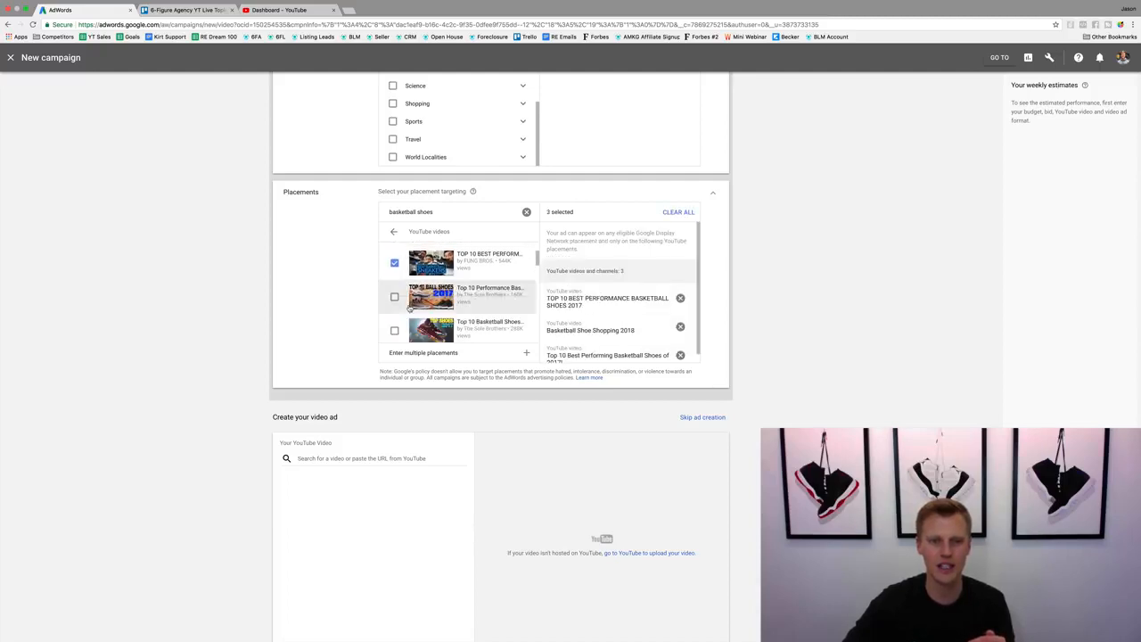
pyautogui.click(395, 297)
pyautogui.click(394, 331)
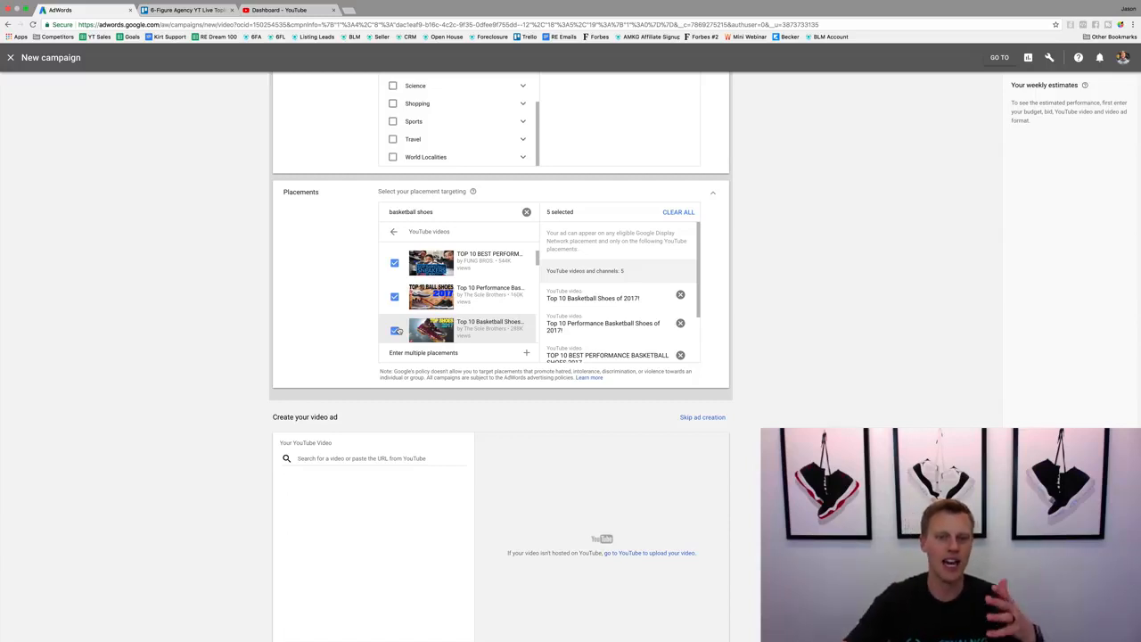
pyautogui.scroll(-3, 395, 294)
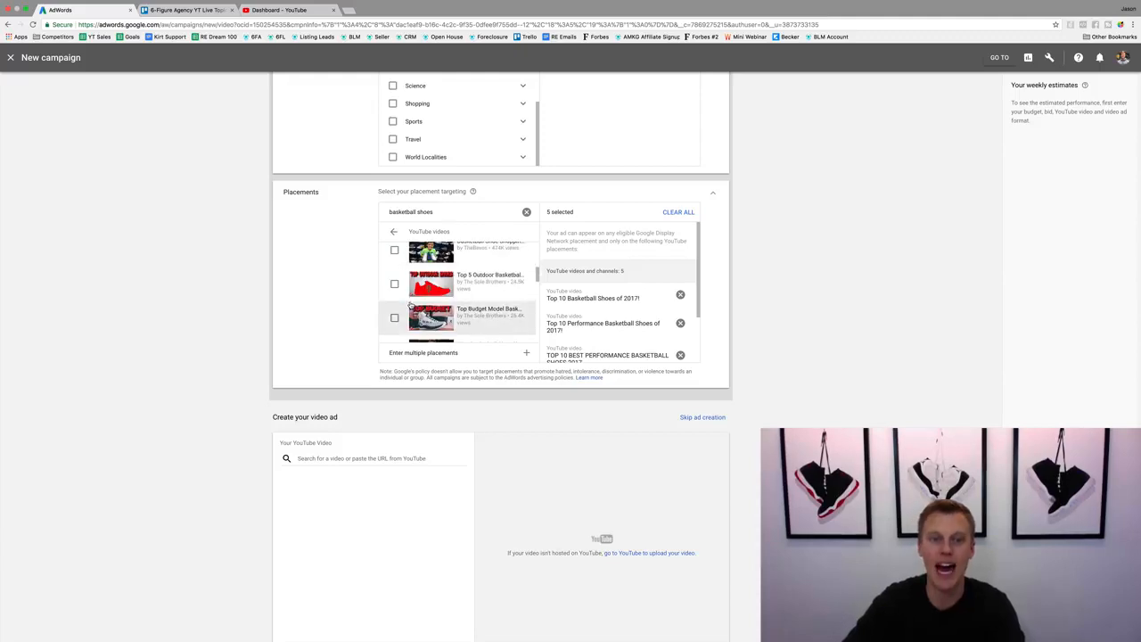
pyautogui.click(394, 251)
pyautogui.click(394, 284)
pyautogui.click(394, 317)
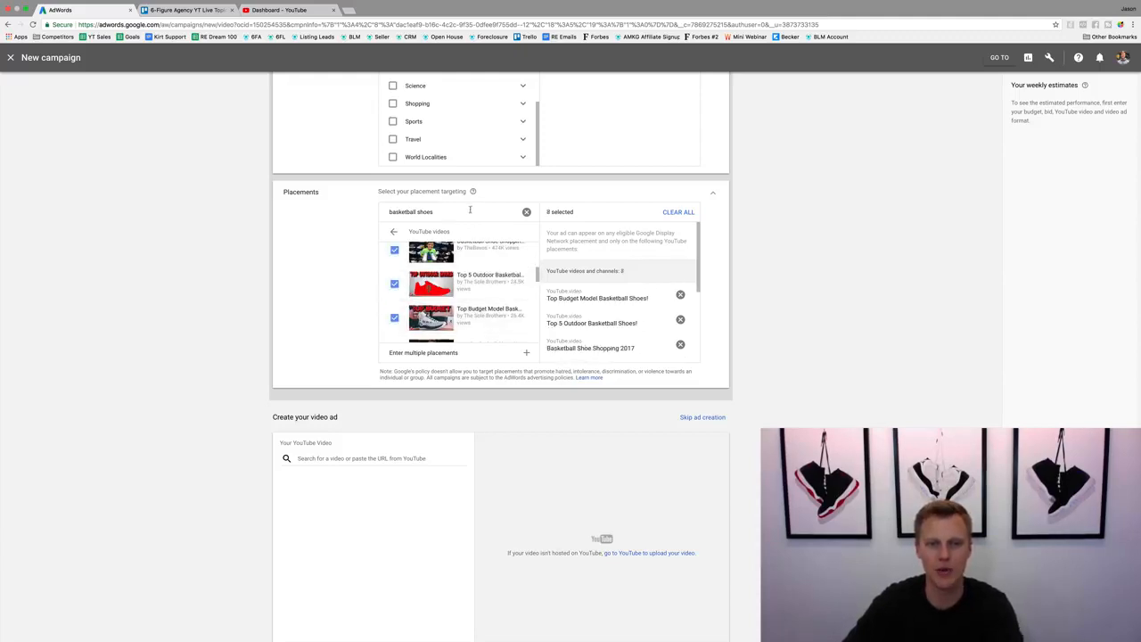
# Search the placements for "lebron shoes" and add the first six YouTube videos listed to the placement targeting.
pyautogui.tripleClick(406, 208)
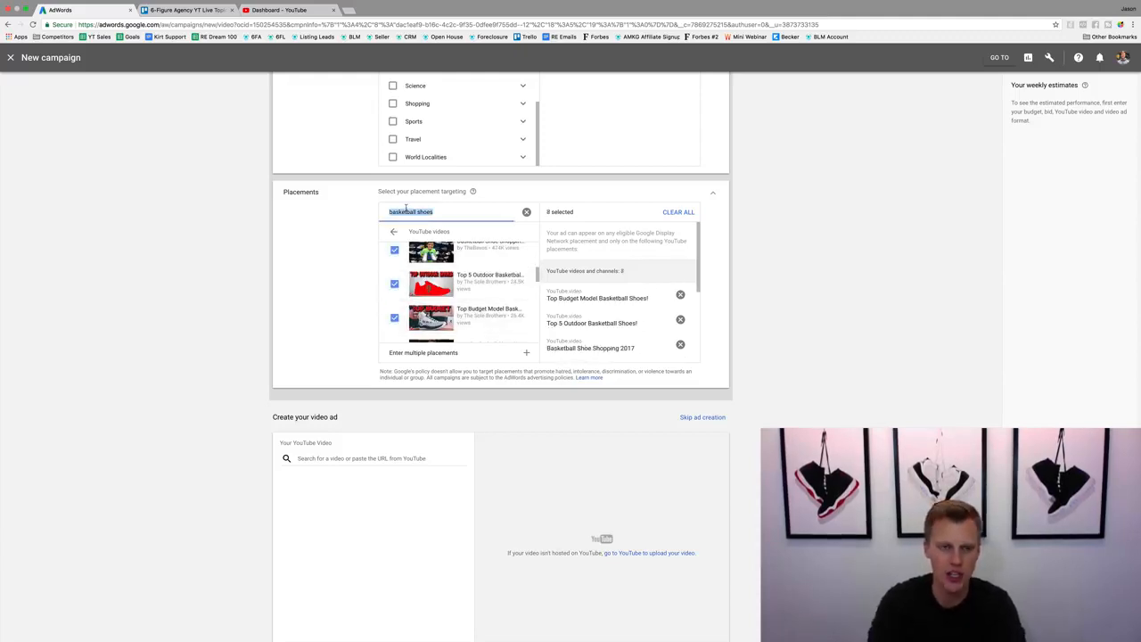
pyautogui.write('lebron s')
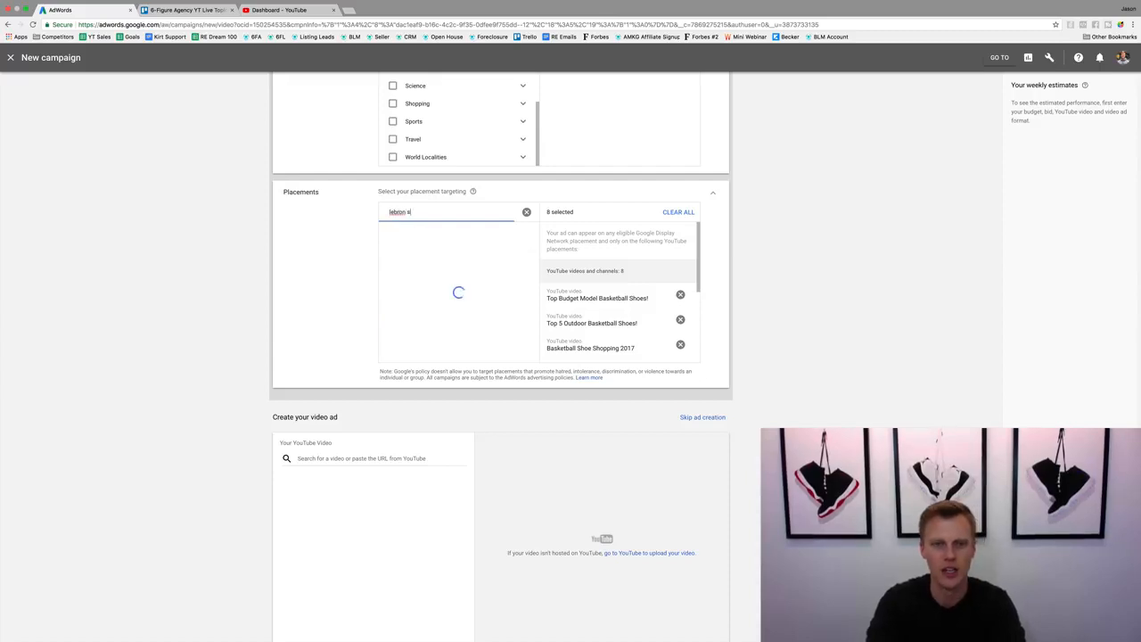
pyautogui.write('hoes')
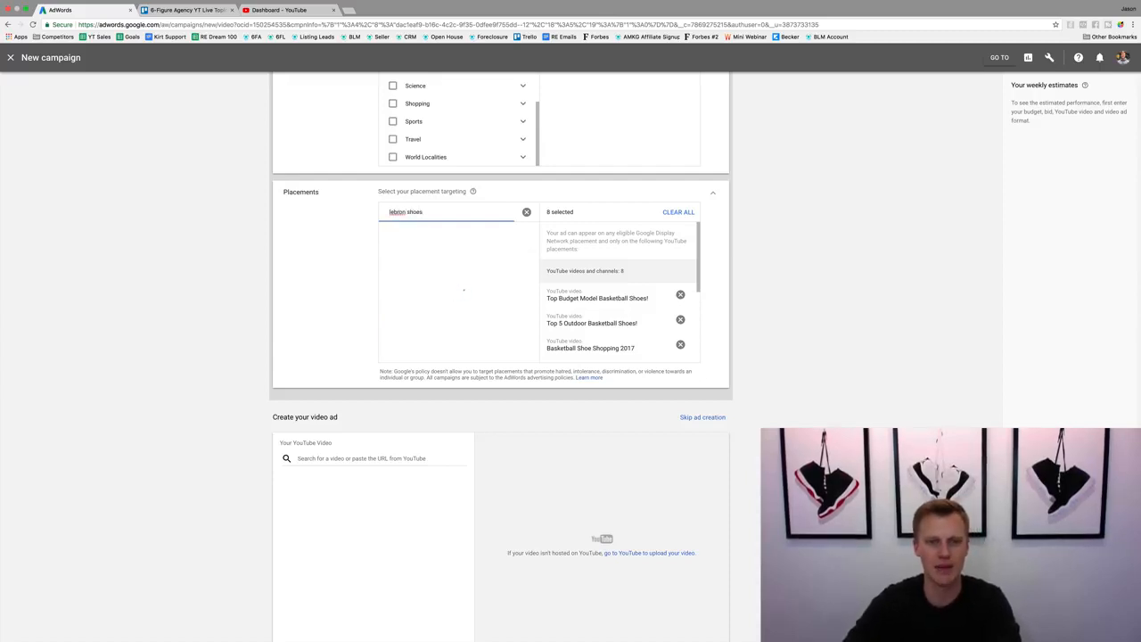
pyautogui.click(395, 256)
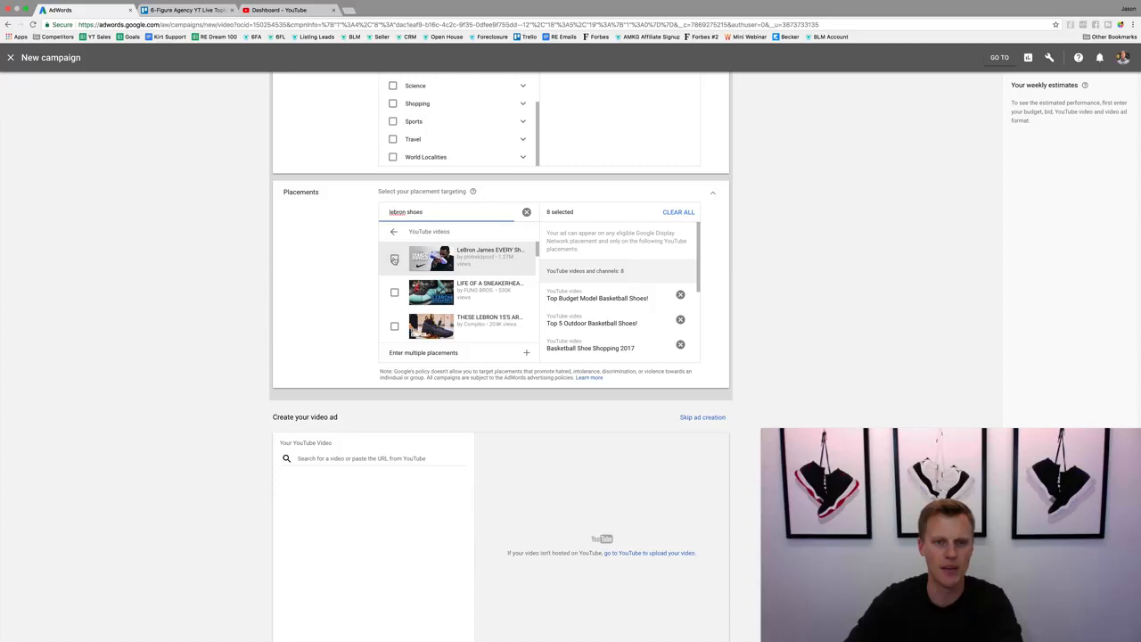
pyautogui.click(394, 292)
pyautogui.click(394, 324)
pyautogui.scroll(-1, 403, 310)
pyautogui.scroll(-1, 404, 311)
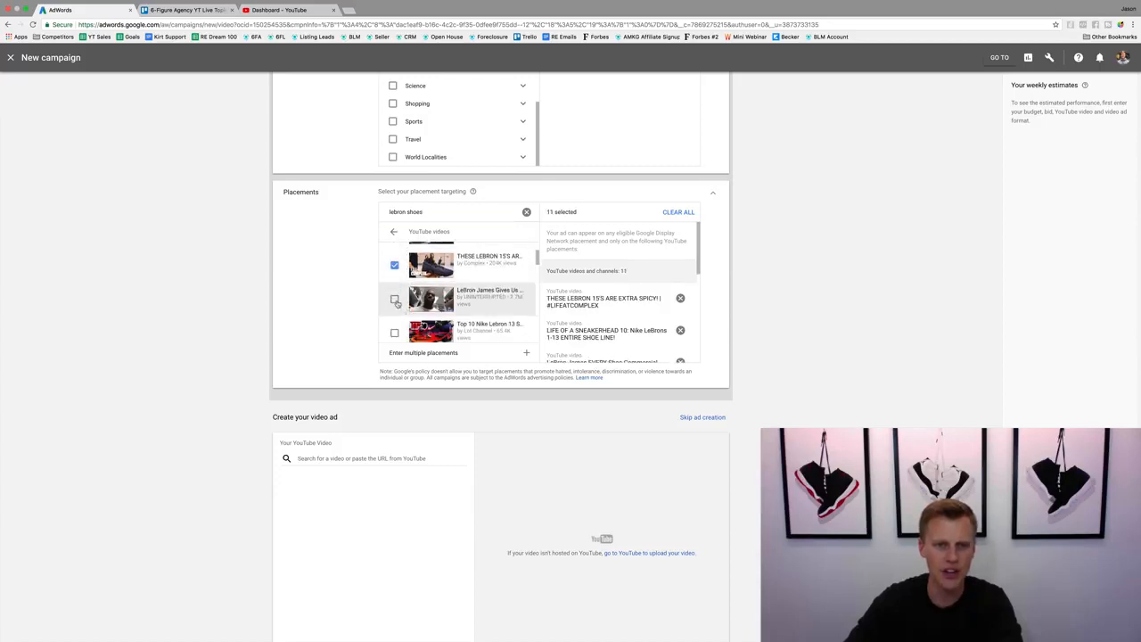
pyautogui.click(395, 301)
pyautogui.click(396, 332)
pyautogui.scroll(-1, 401, 319)
pyautogui.click(395, 300)
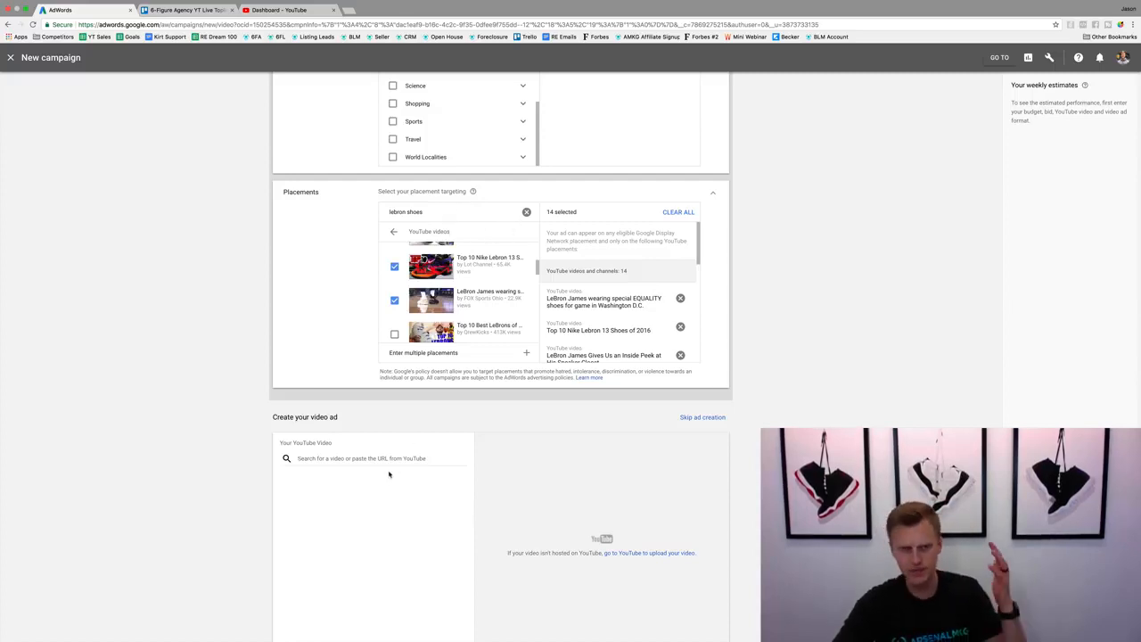
# Open youtube.com in a new browser tab, open the recommended video "10 Most OVERPAID Players In The NBA Today", and pause playback.
pyautogui.scroll(3, 356, 468)
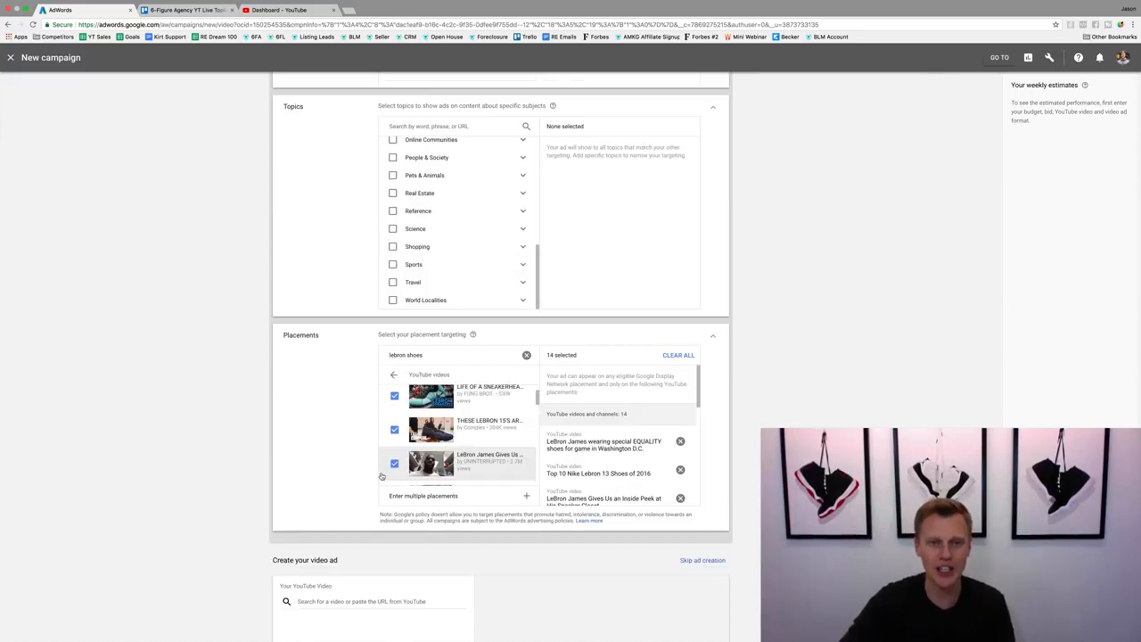
pyautogui.scroll(-3, 322, 459)
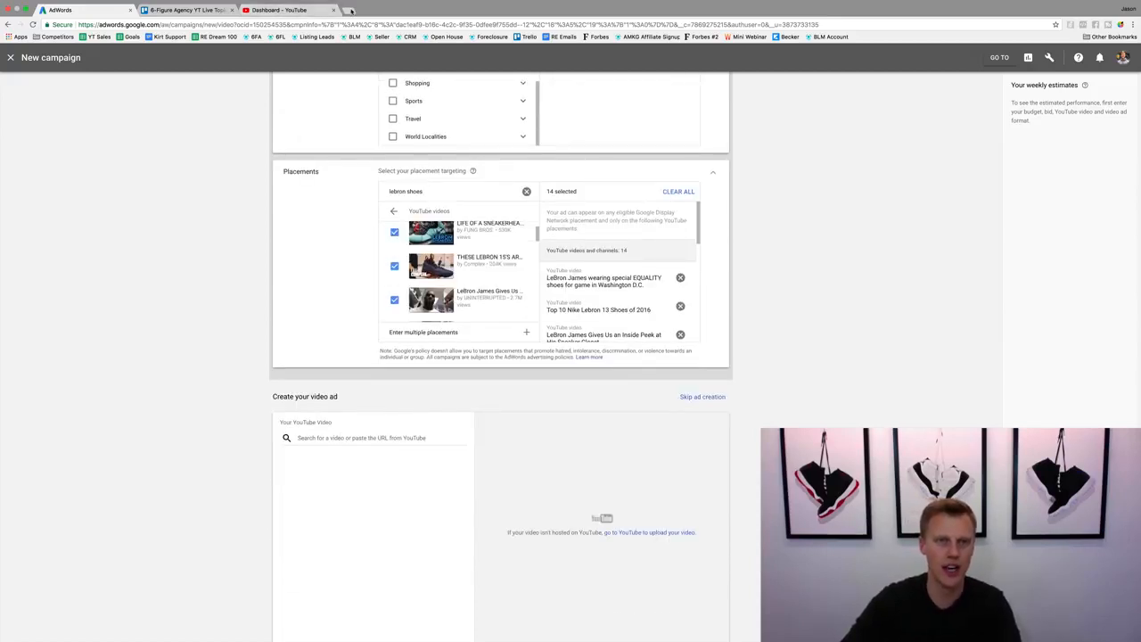
pyautogui.click(348, 10)
pyautogui.write('youtube.com')
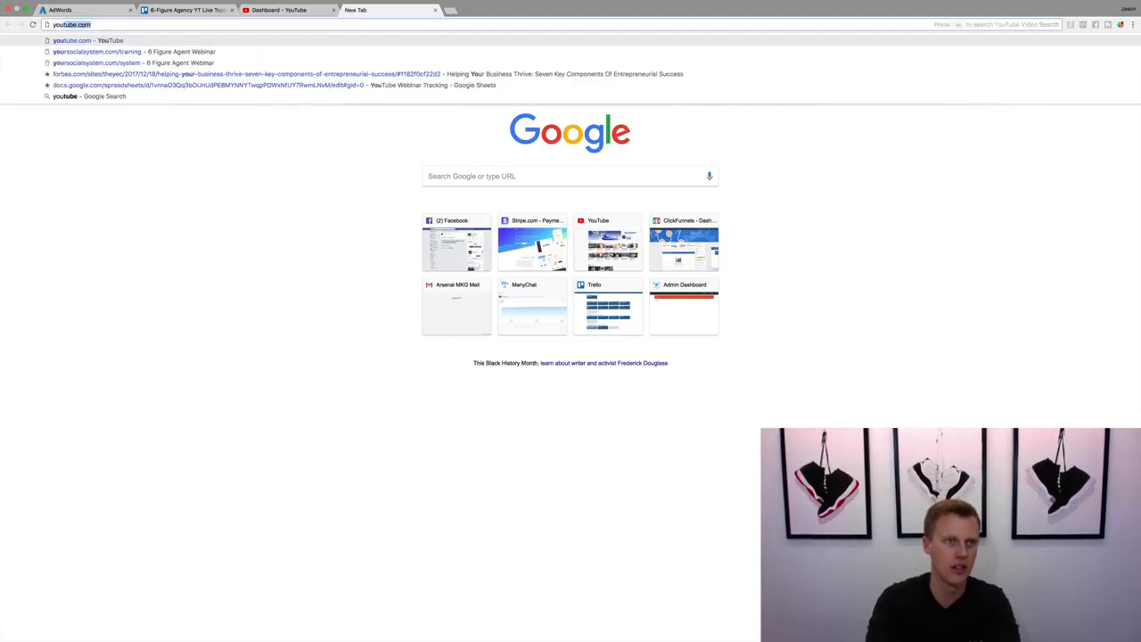
pyautogui.press('Return')
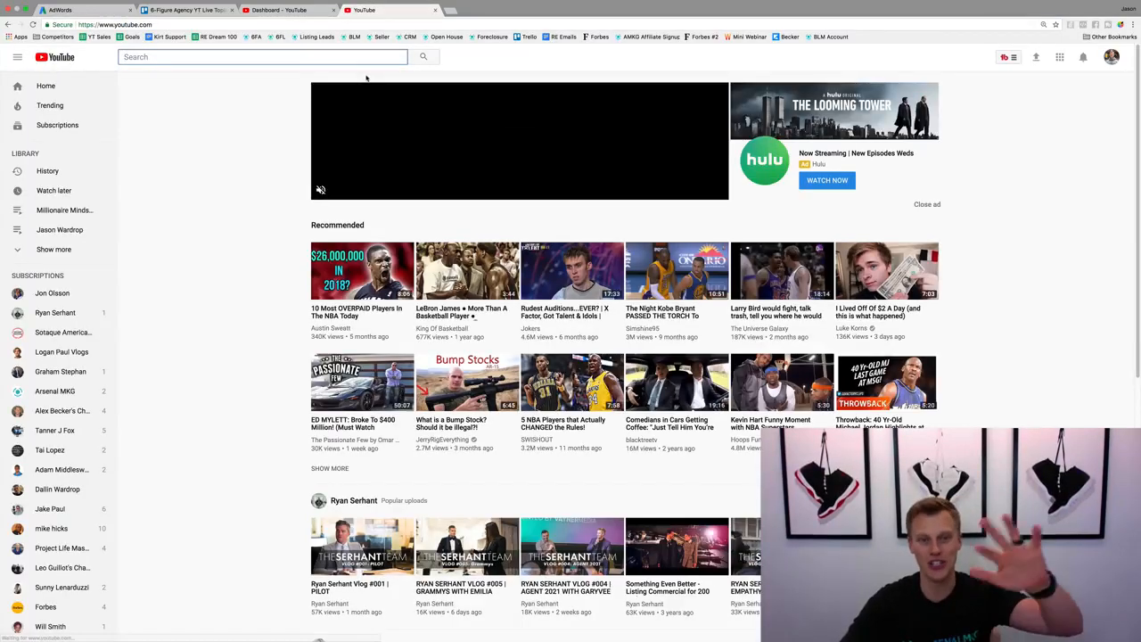
pyautogui.click(341, 311)
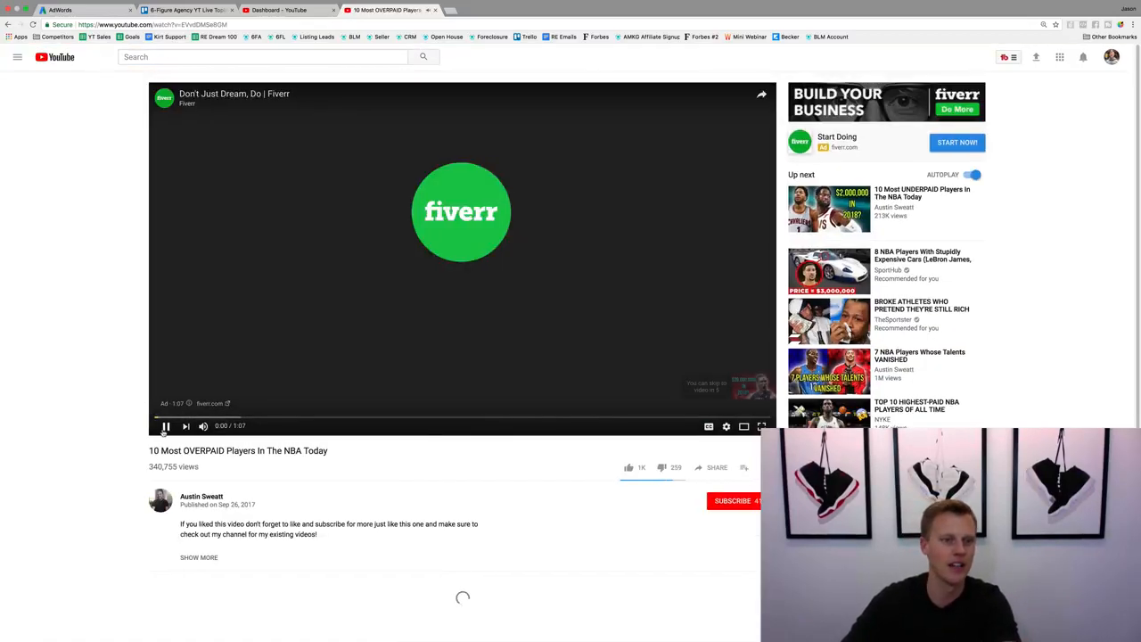
pyautogui.click(164, 427)
# Copy the YouTube video's URL and, back in AdWords, paste it as the YouTube video for the new ad.
pyautogui.click(243, 25)
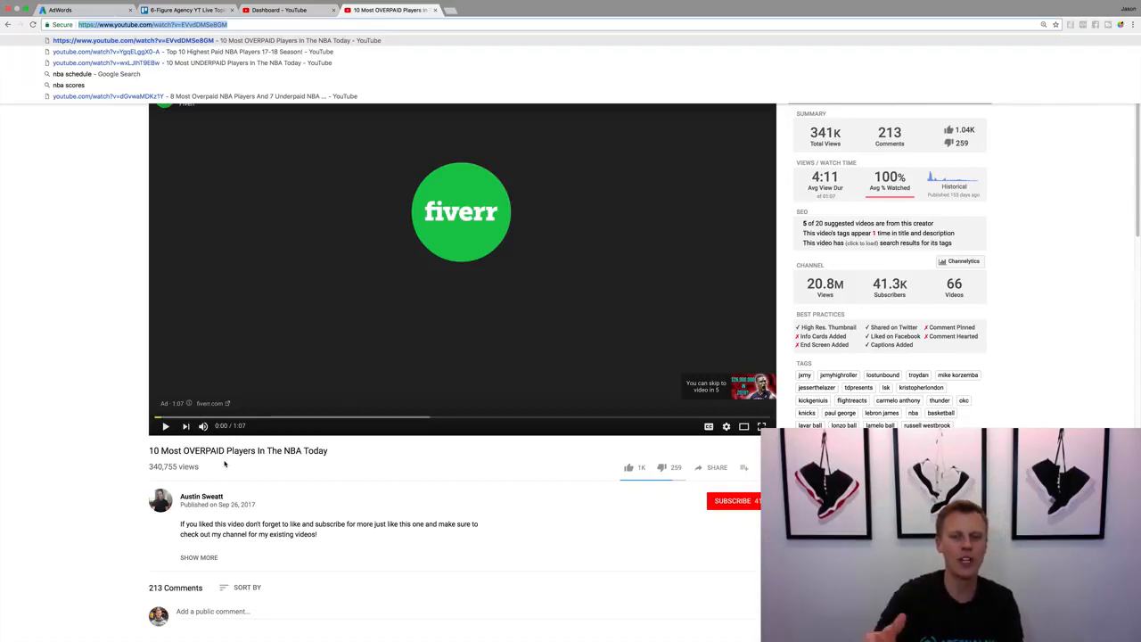
pyautogui.click(62, 389)
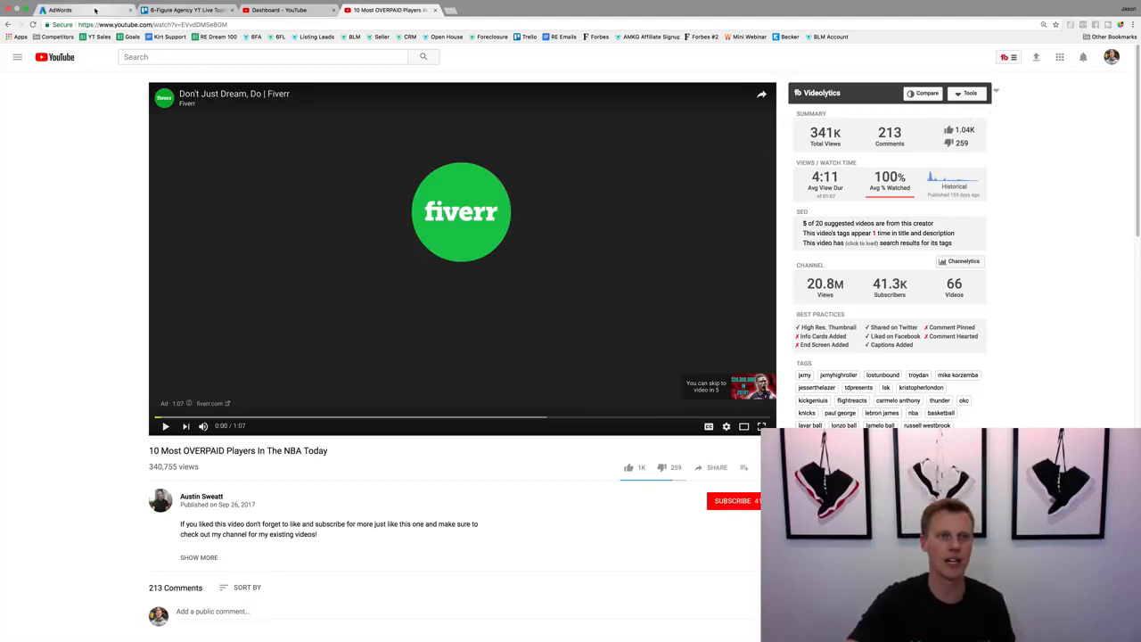
pyautogui.click(96, 10)
pyautogui.click(339, 435)
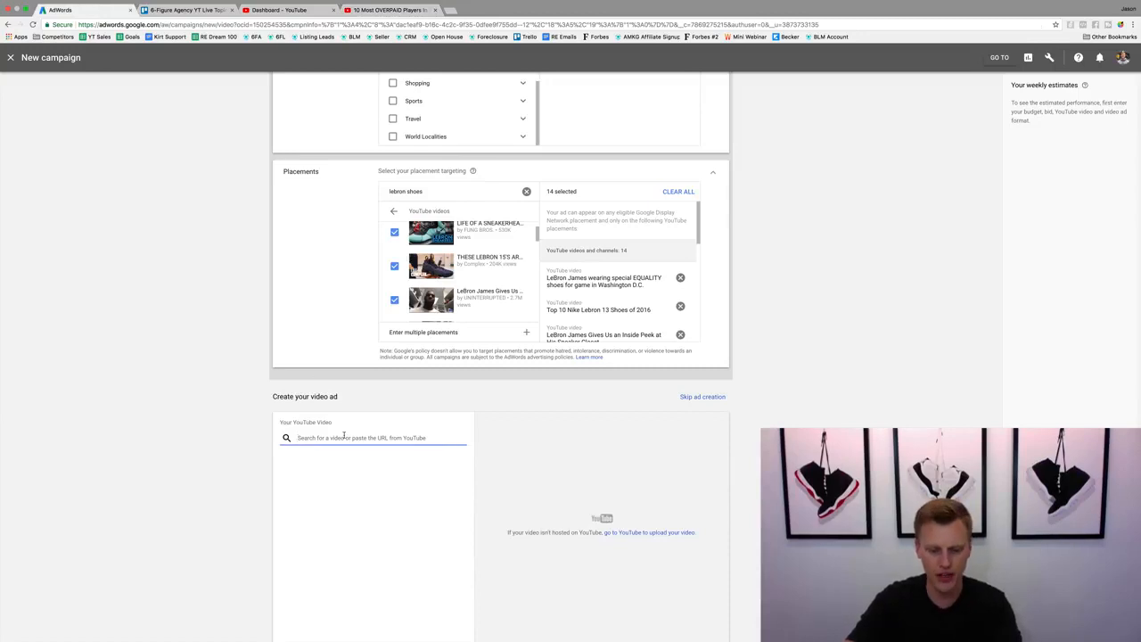
pyautogui.hotkey('ctrl', 'v')
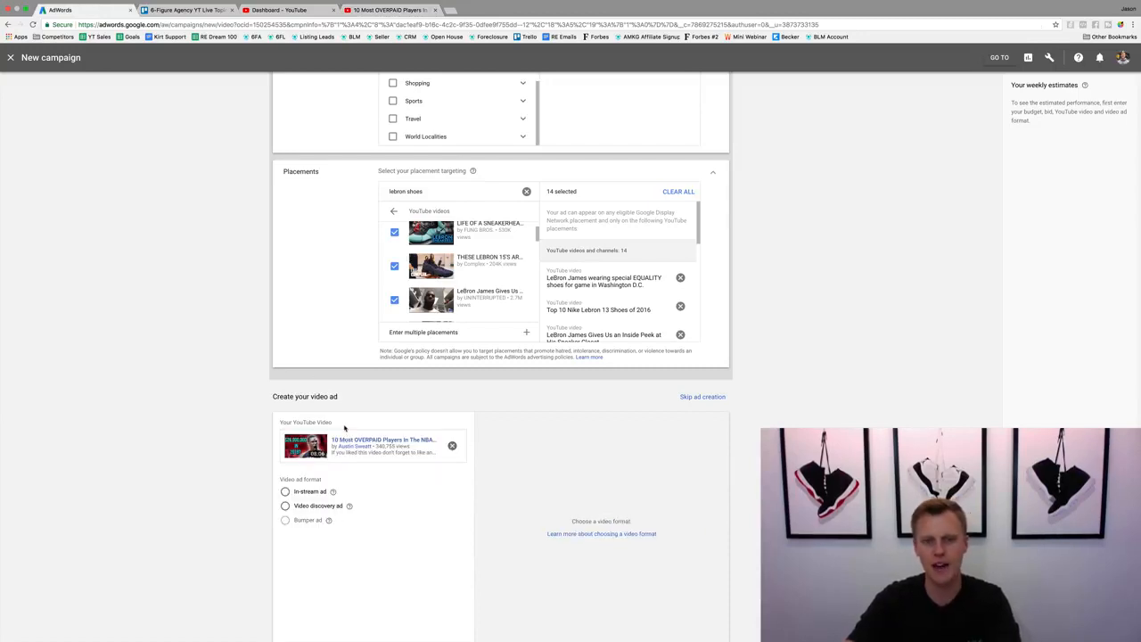
# Set the video ad format to In-stream ad and open yoursocialsystem.com/leads in a new browser tab.
pyautogui.click(285, 491)
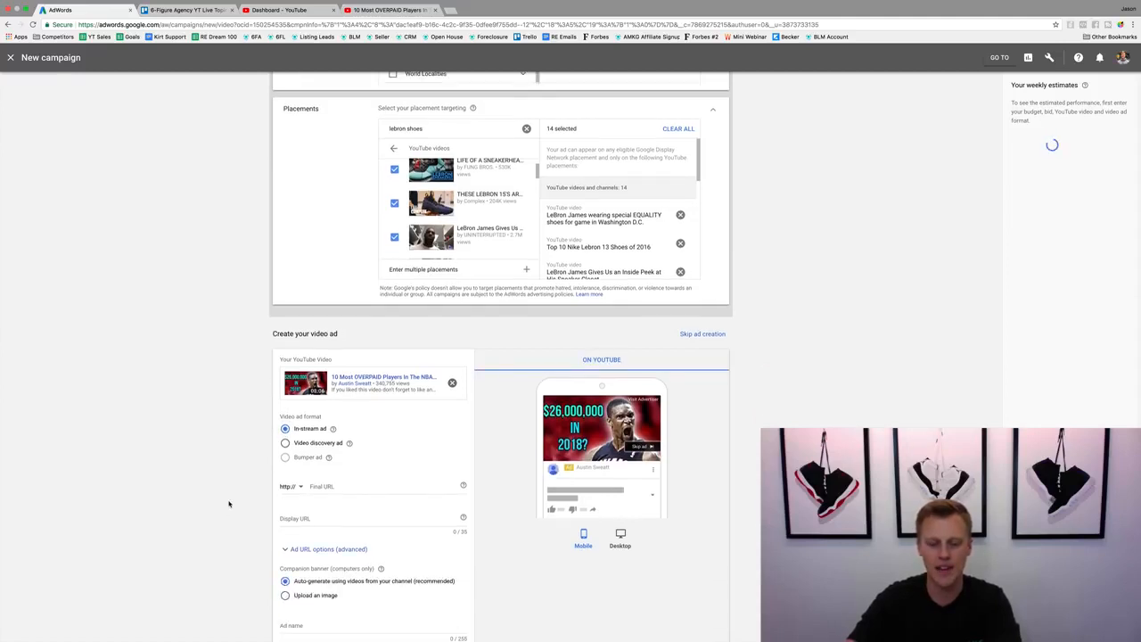
pyautogui.press('super+t')
pyautogui.write('your')
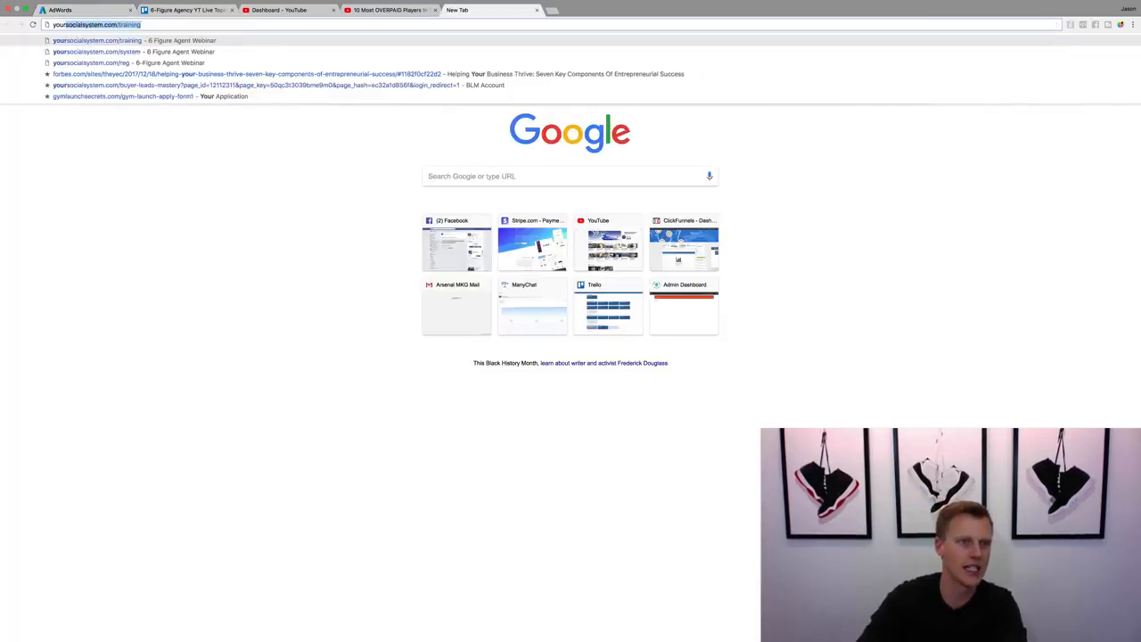
pyautogui.write('socialsystem.com/lea')
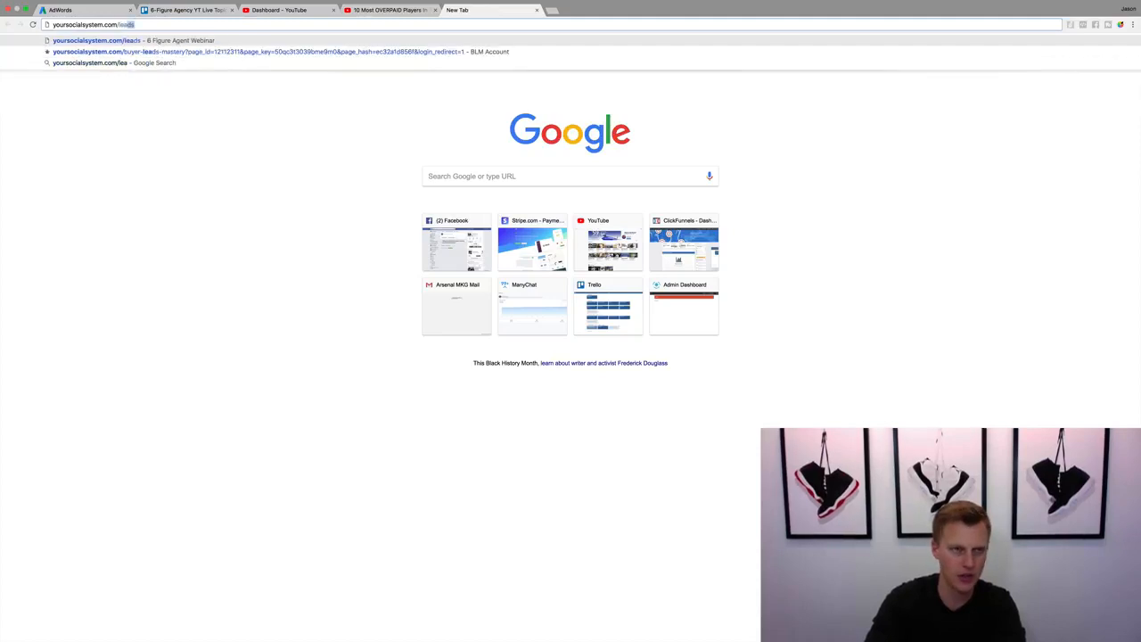
pyautogui.write('ds')
pyautogui.press('Return')
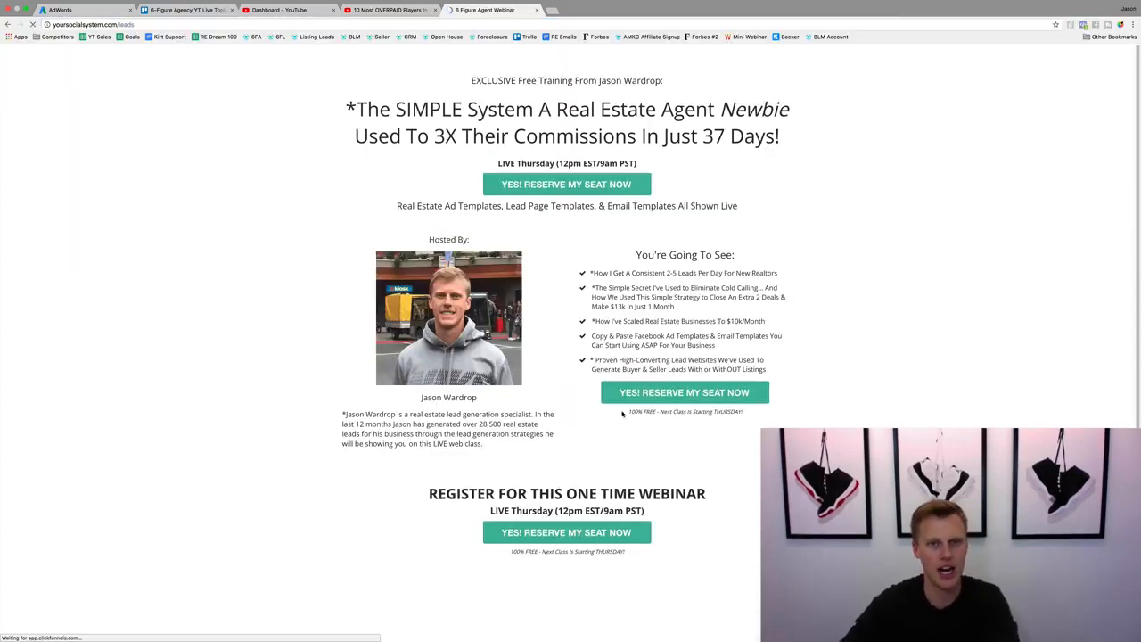
# Copy the landing page's URL and, back in AdWords, paste it as both the final URL and the display URL of the ad.
pyautogui.click(164, 32)
pyautogui.hotkey('ctrl', 'c')
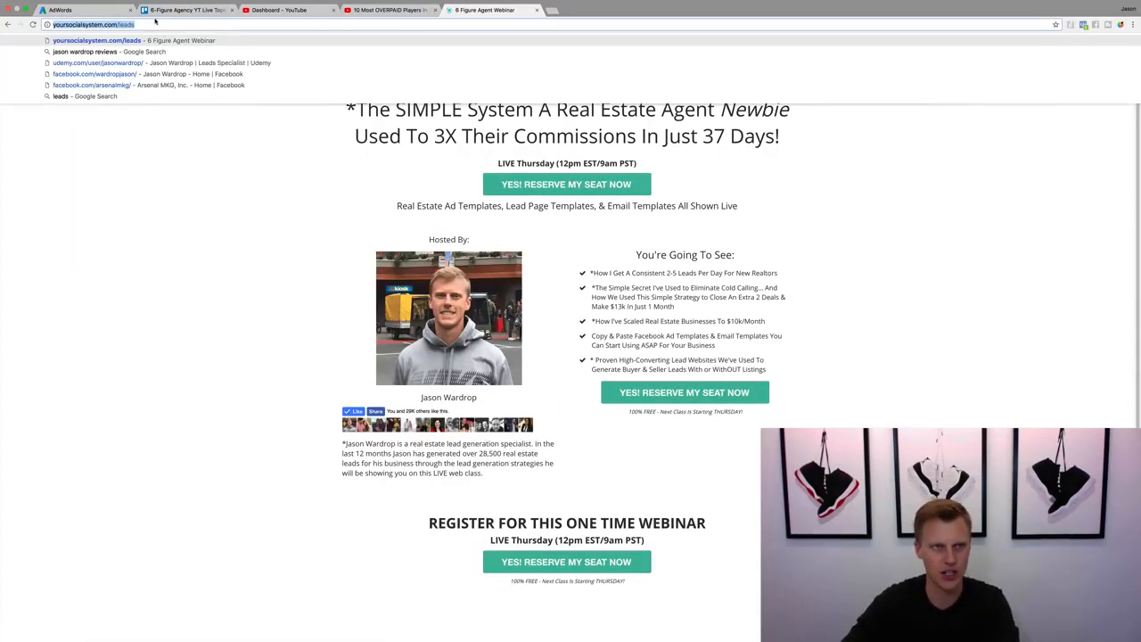
pyautogui.click(82, 10)
pyautogui.click(343, 486)
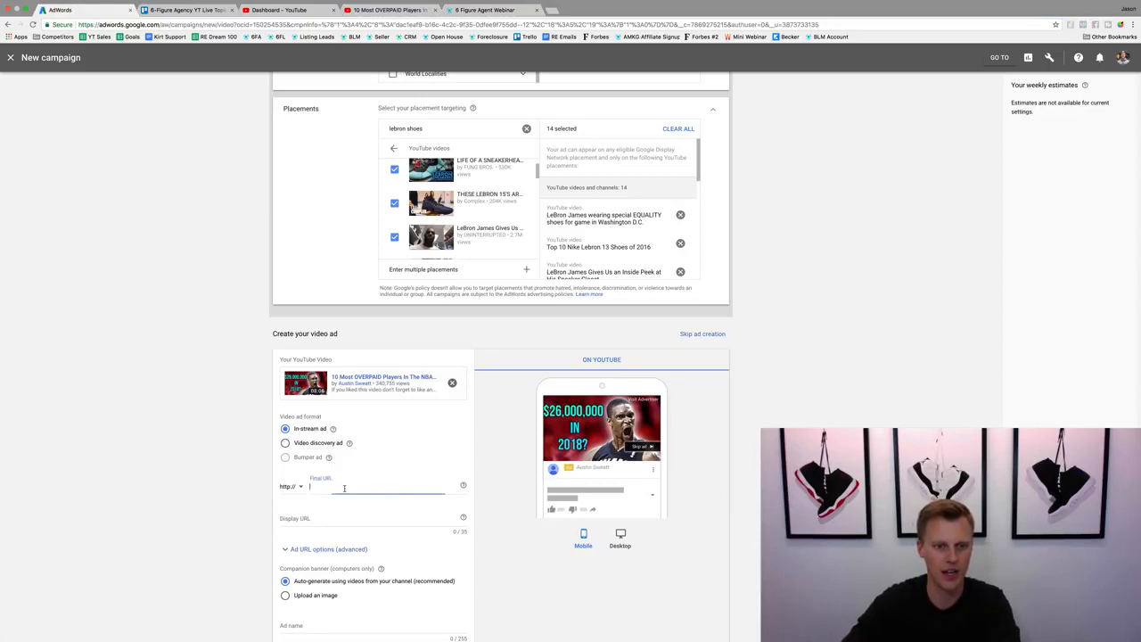
pyautogui.hotkey('ctrl', 'v')
pyautogui.click(351, 518)
pyautogui.hotkey('ctrl', 'v')
pyautogui.scroll(-4, 240, 505)
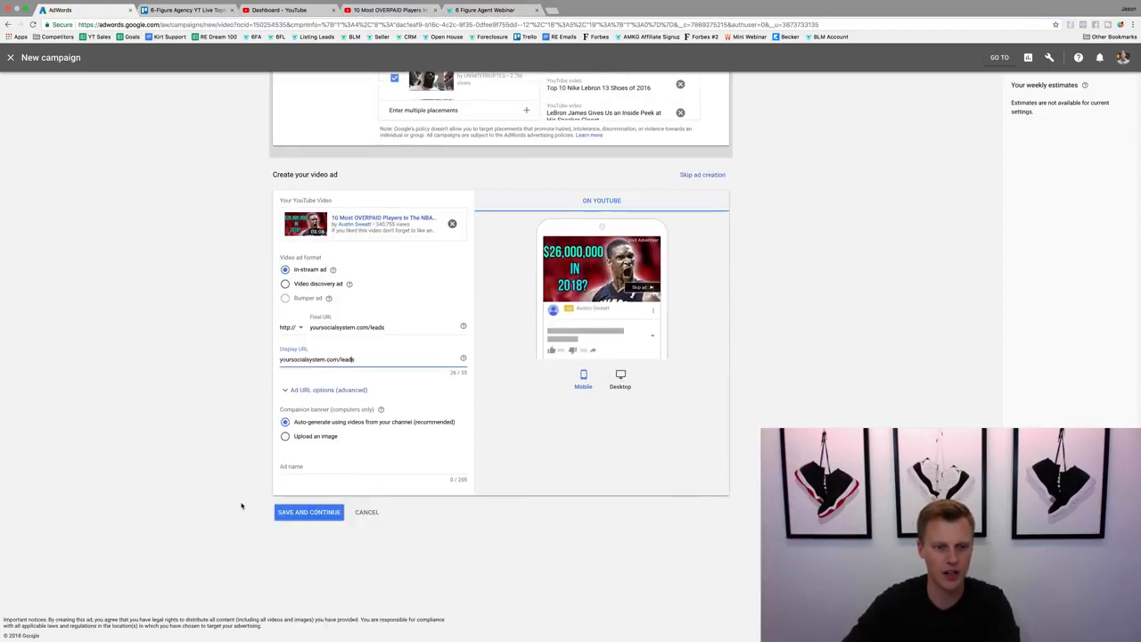
# Open the video ad's name field for editing.
pyautogui.click(306, 466)
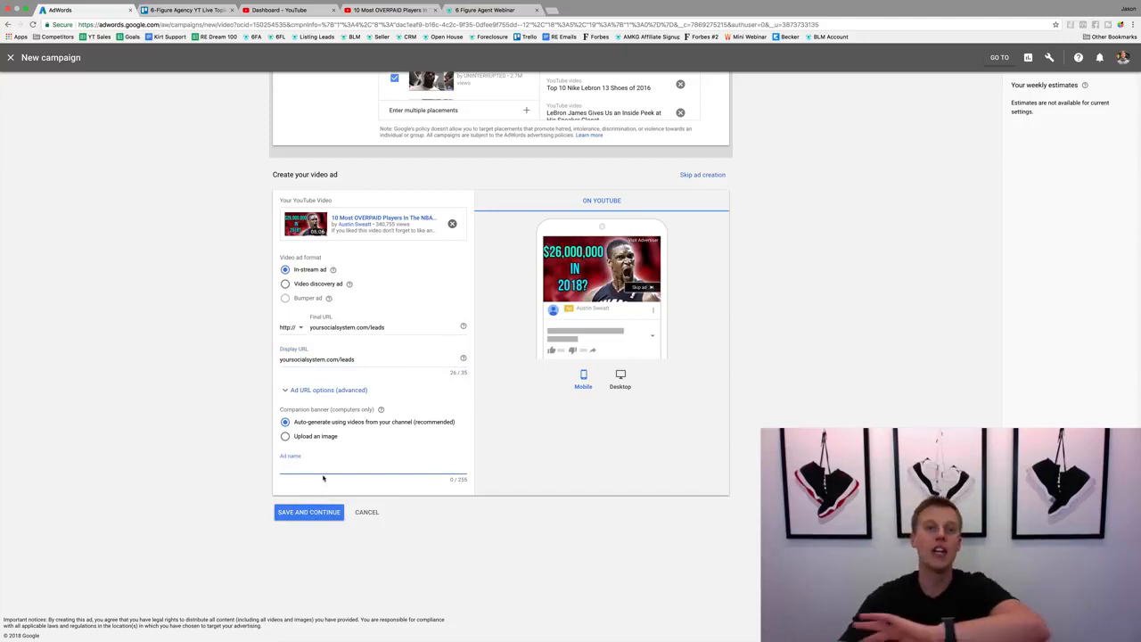
pyautogui.scroll(8, 322, 477)
pyautogui.scroll(-4, 323, 472)
pyautogui.scroll(-3, 324, 477)
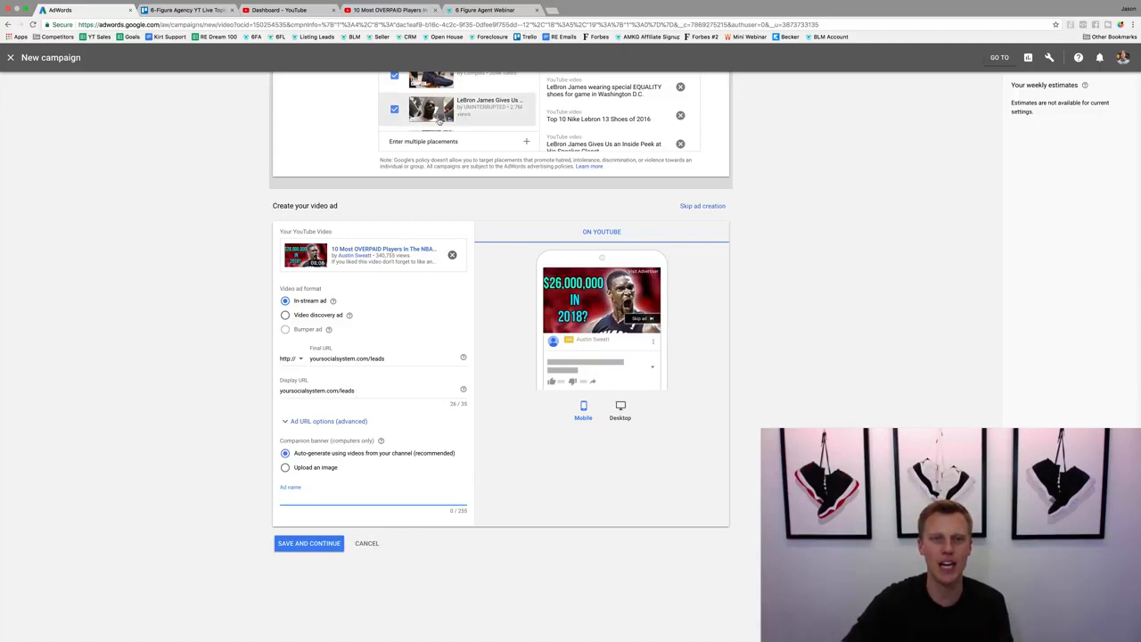
# Return to the 6 Figure Agent Webinar landing page and examine its headline, the disclaimer text and the host's description.
pyautogui.click(470, 11)
pyautogui.click(326, 261)
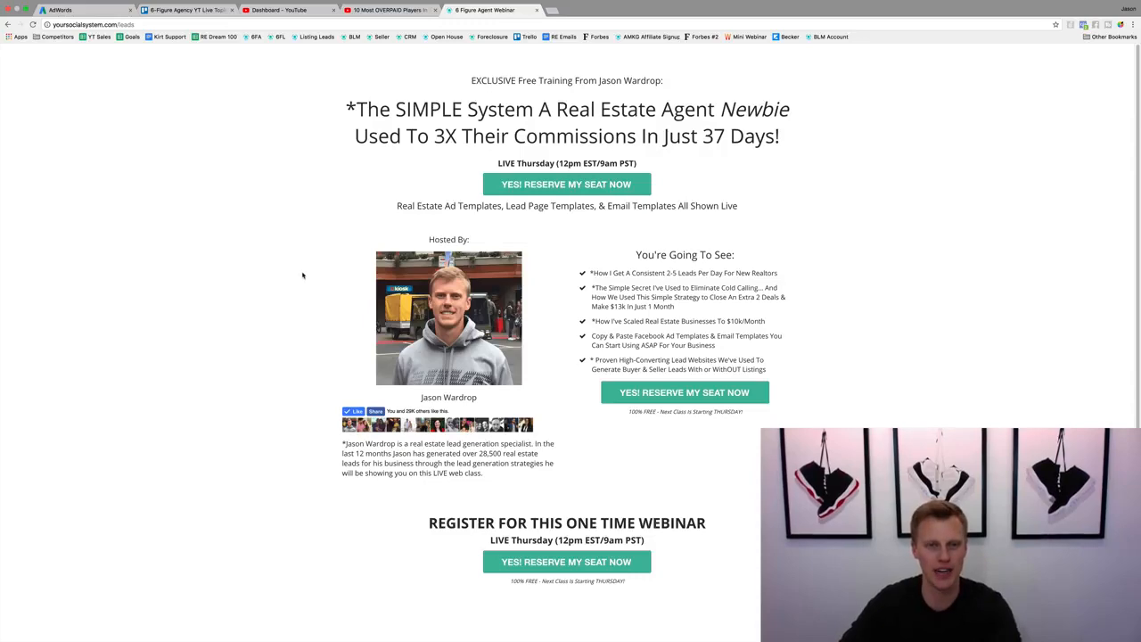
pyautogui.scroll(-3, 302, 275)
pyautogui.scroll(3, 302, 275)
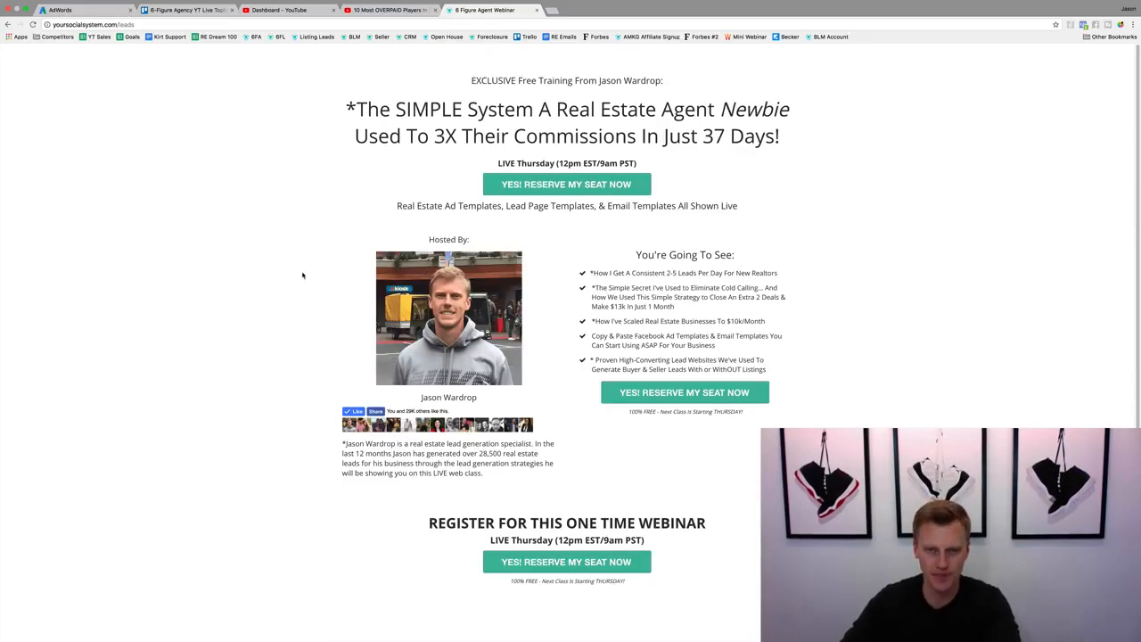
pyautogui.moveTo(356, 107); pyautogui.dragTo(784, 139)
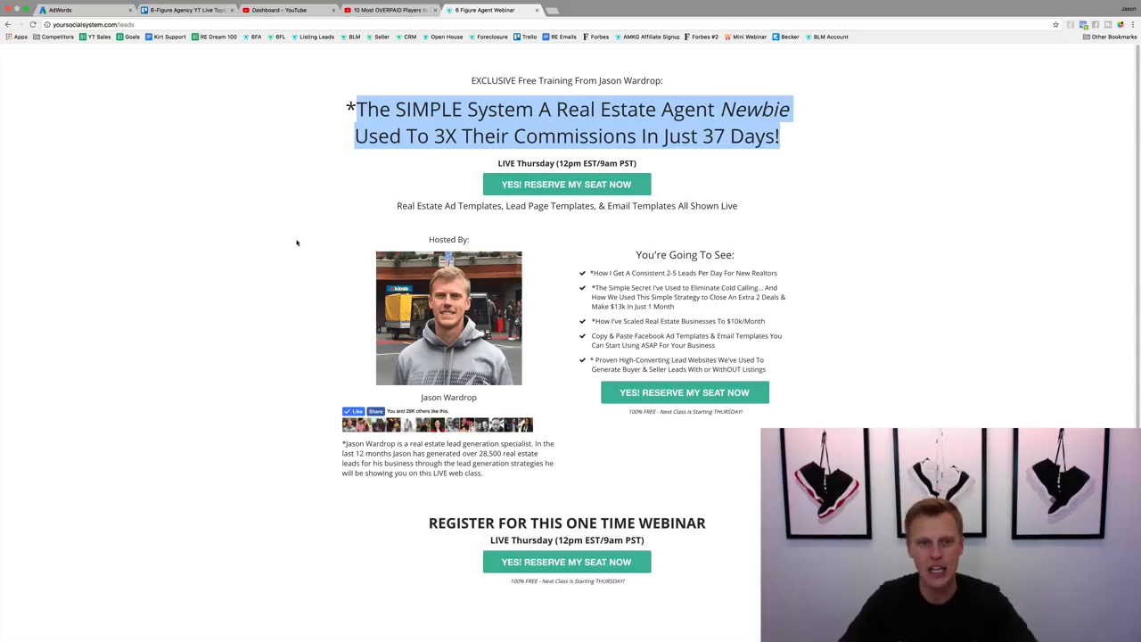
pyautogui.scroll(-5, 269, 260)
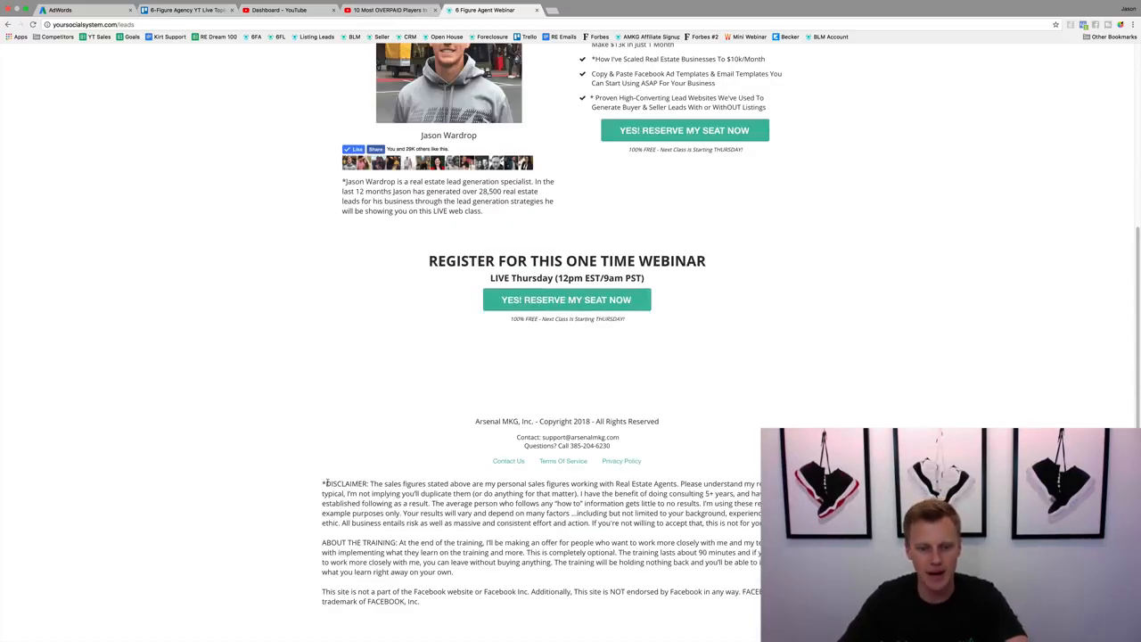
pyautogui.moveTo(328, 482); pyautogui.dragTo(773, 493)
pyautogui.click(773, 493)
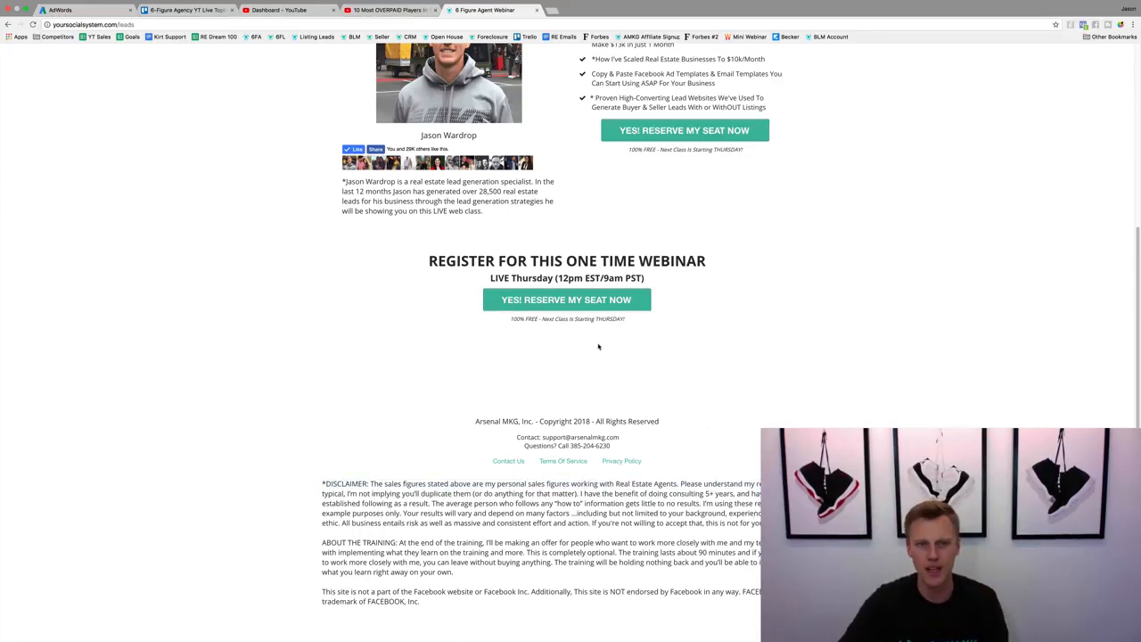
pyautogui.moveTo(344, 181); pyautogui.dragTo(540, 195)
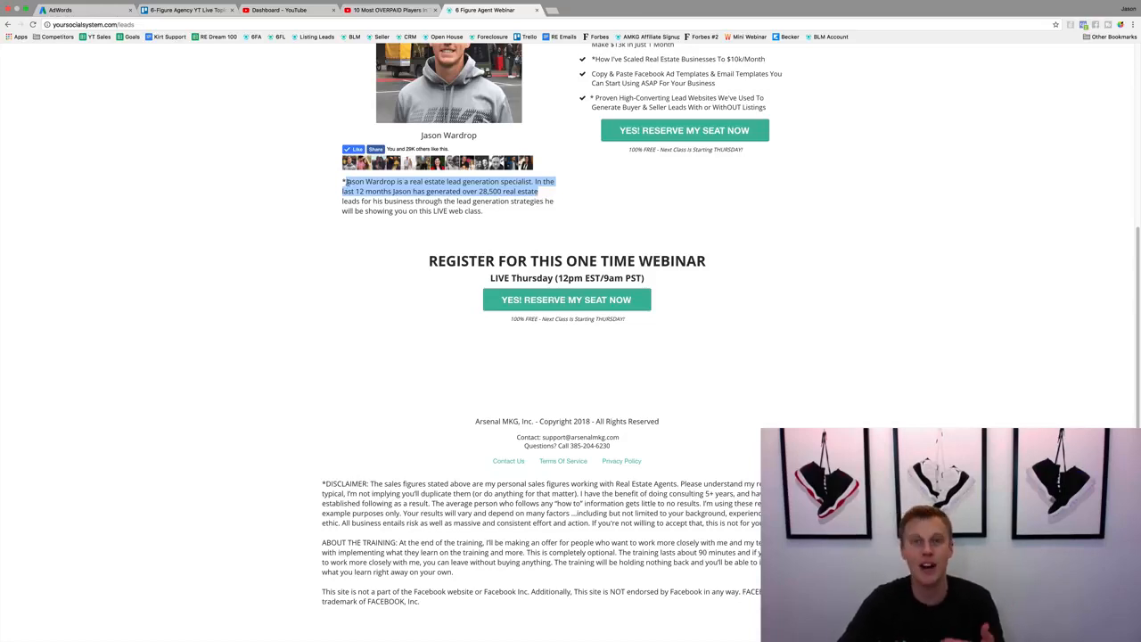
# Review the landing page's footer, including the contact details, terms of service and privacy policy links.
pyautogui.scroll(5, 385, 264)
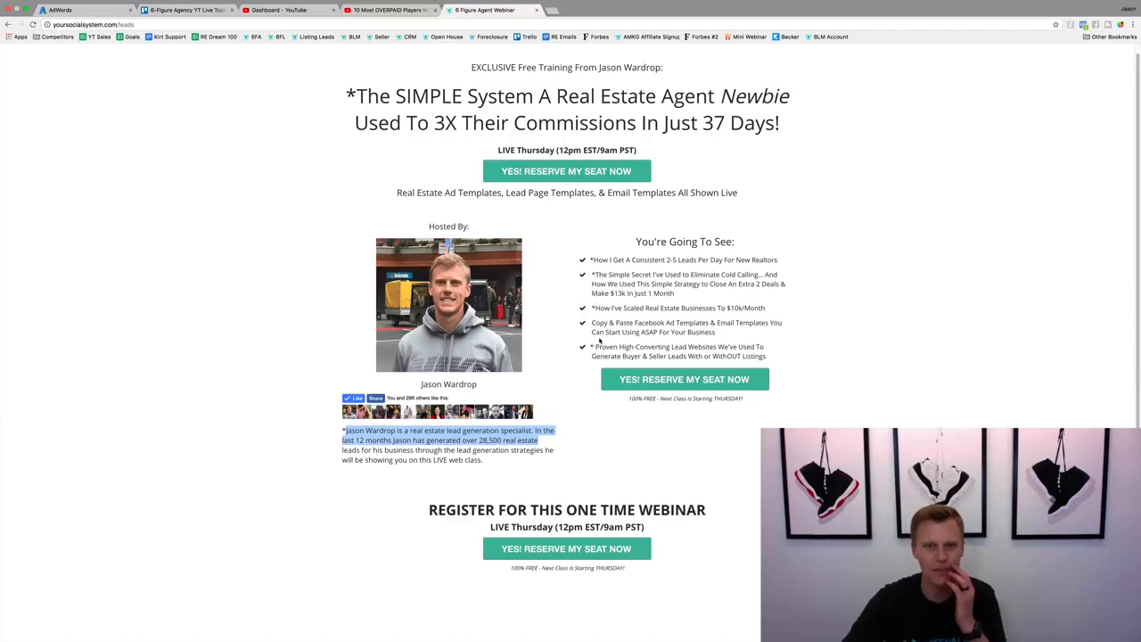
pyautogui.scroll(-1, 545, 329)
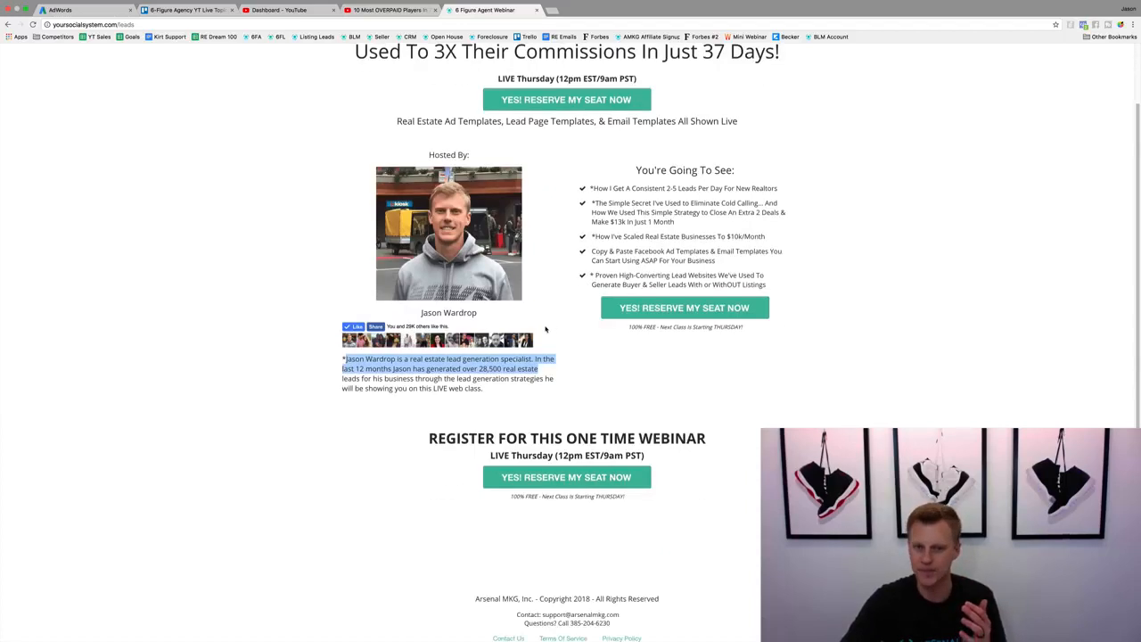
pyautogui.scroll(-2, 545, 329)
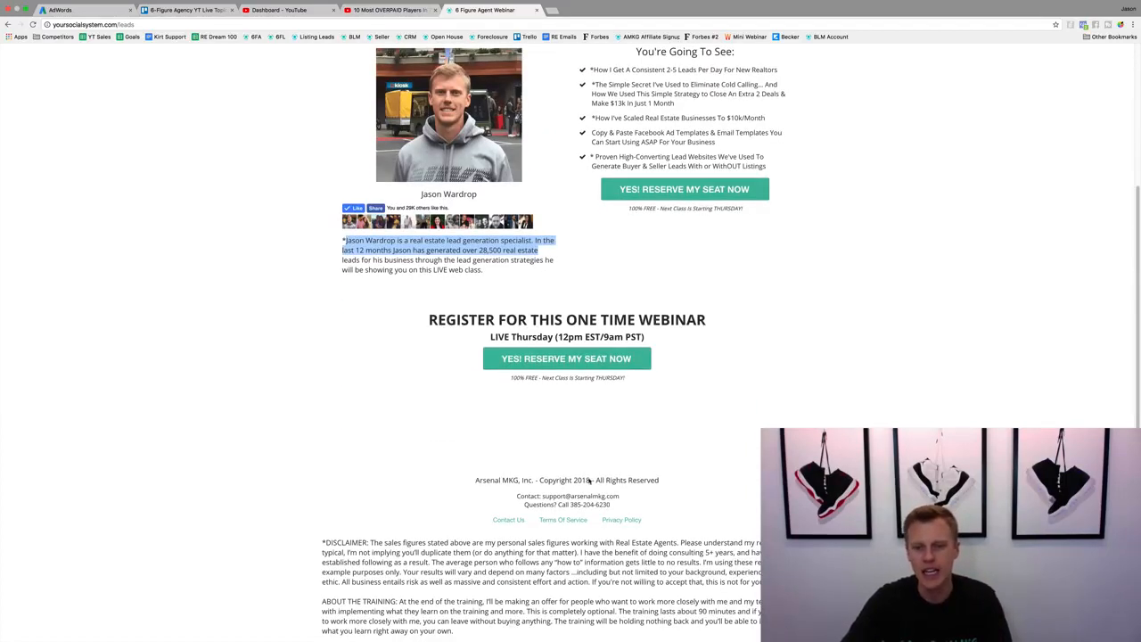
pyautogui.moveTo(612, 505); pyautogui.dragTo(523, 510)
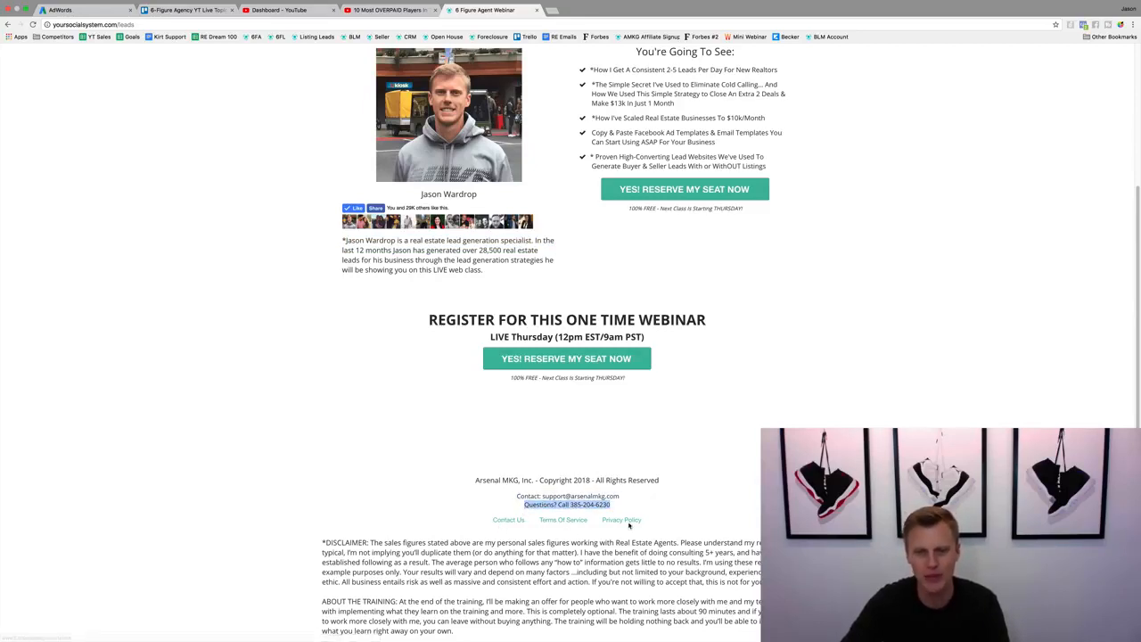
pyautogui.scroll(-1, 417, 465)
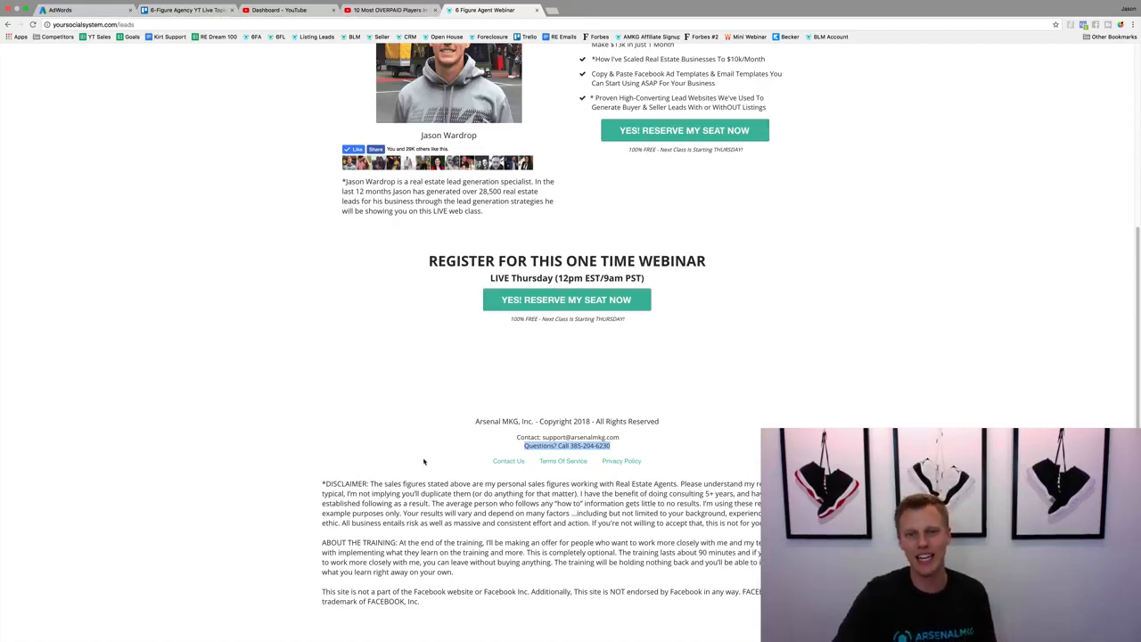
pyautogui.scroll(5, 458, 431)
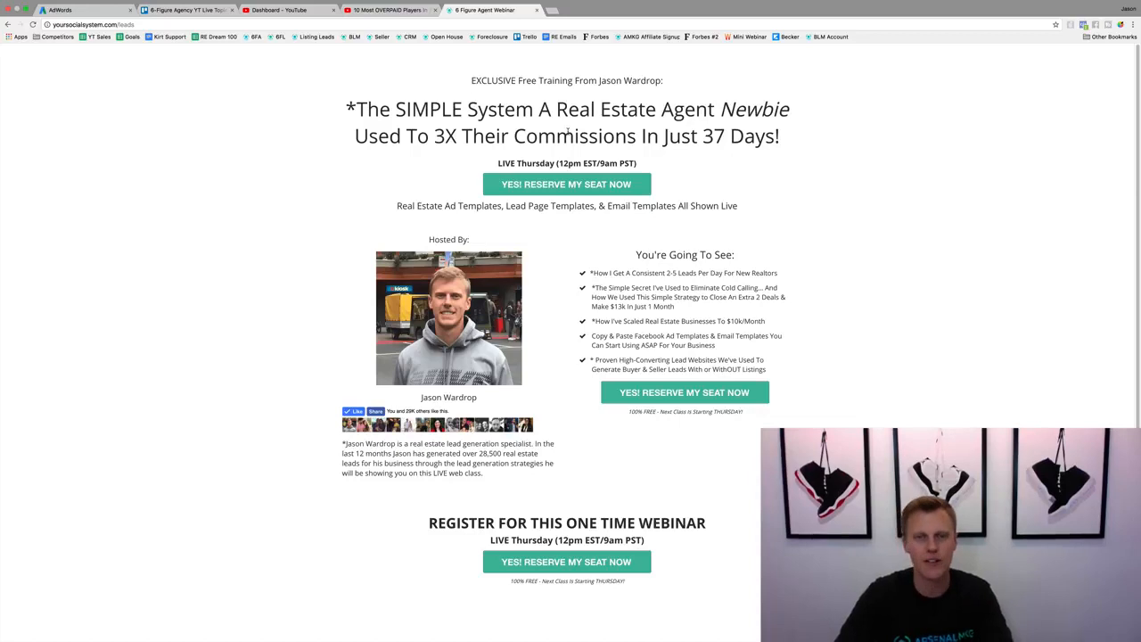
# Back in the AdWords campaign form, name the video ad Demo.
pyautogui.click(60, 10)
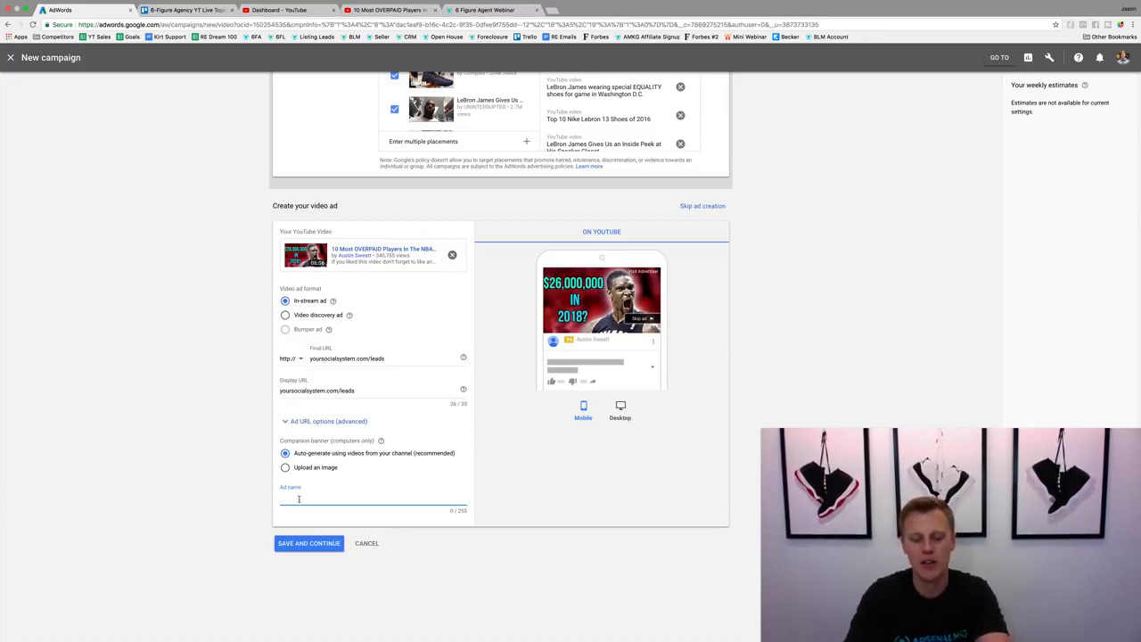
pyautogui.write('Demo')
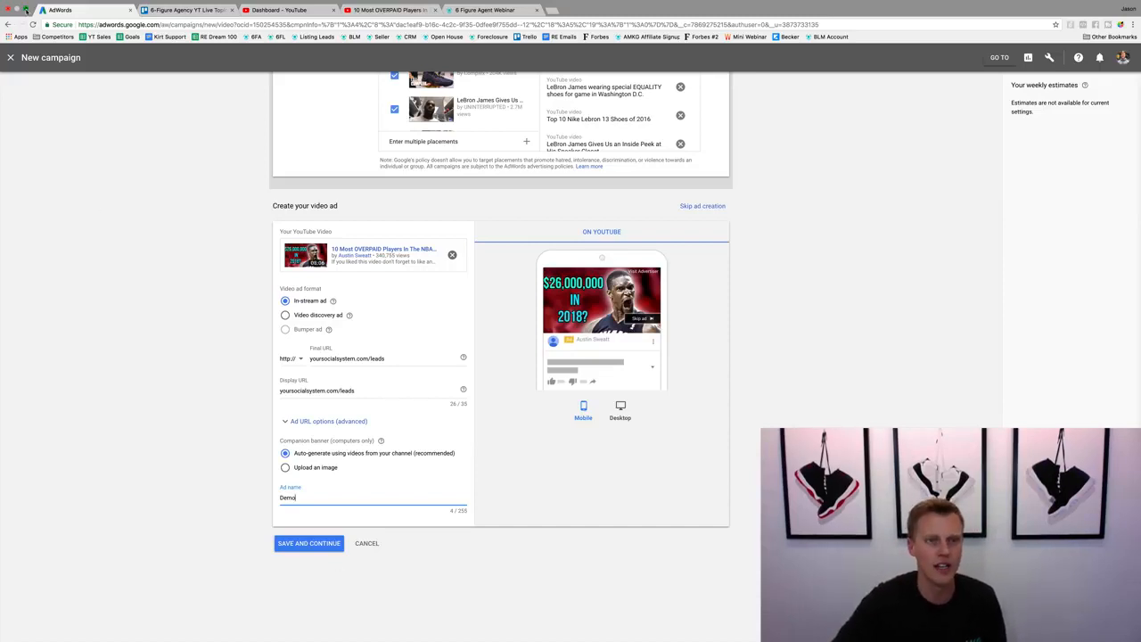
# Look over the Adwords Checklist PDF in Preview, and return to the AdWords campaign form in full screen.
pyautogui.click(729, 635)
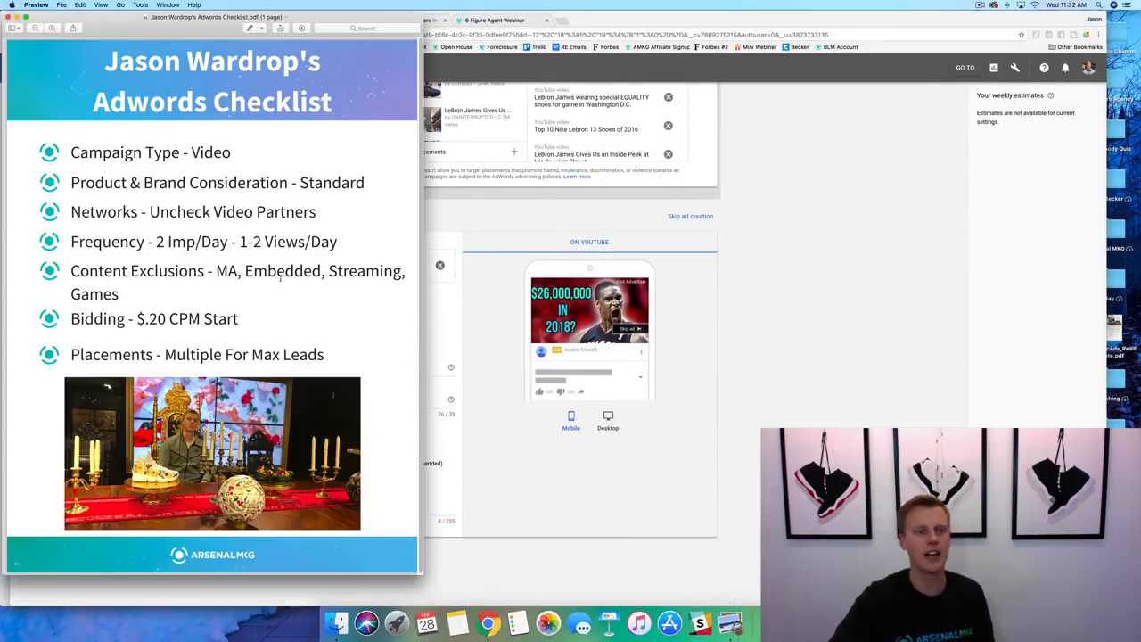
pyautogui.click(853, 386)
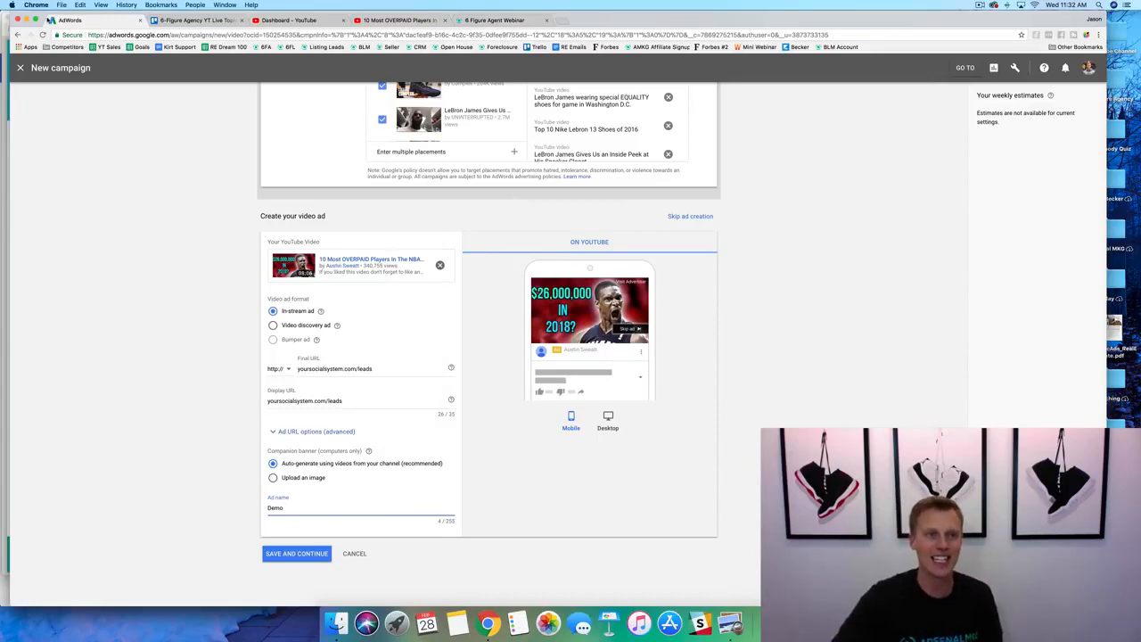
pyautogui.click(36, 20)
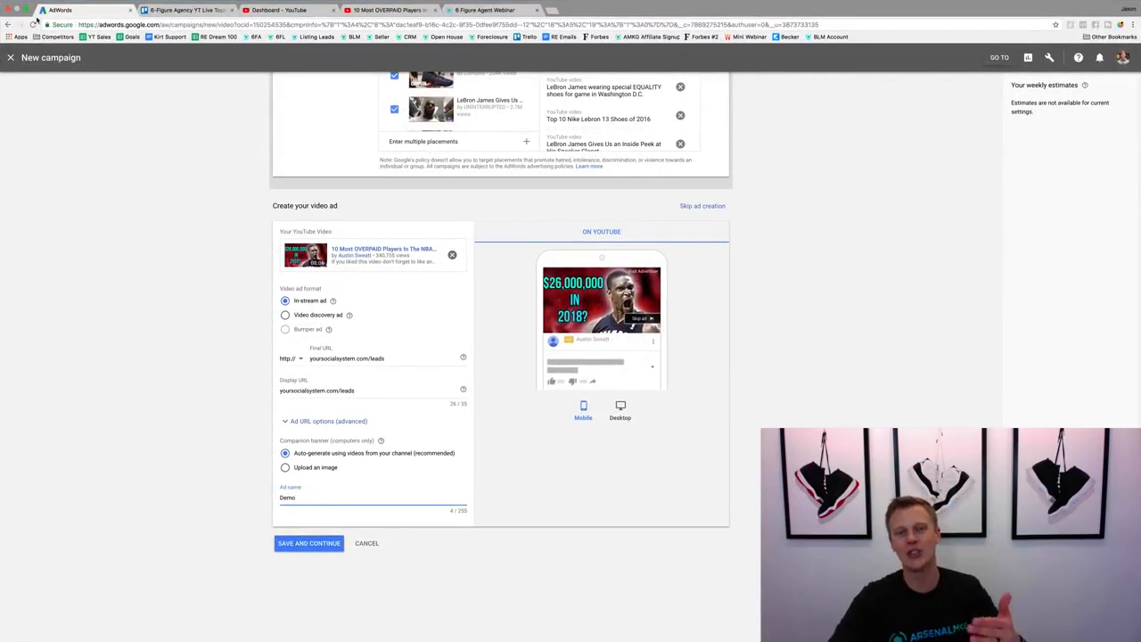